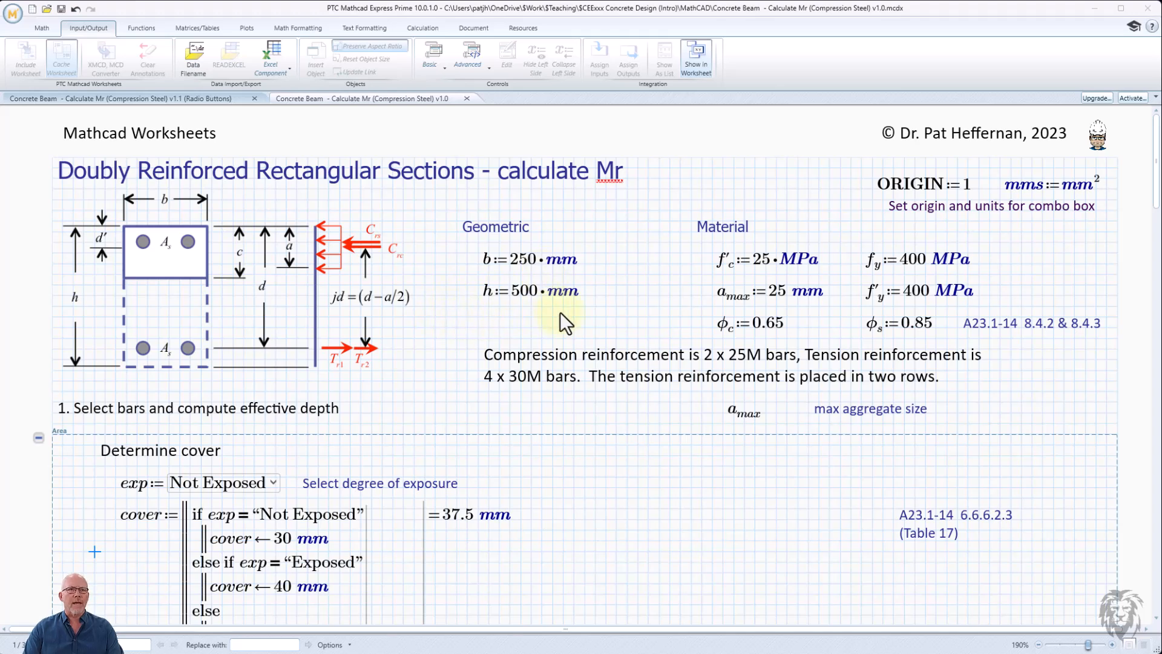
# - Review the worksheet inputs and open the exposure combo box to view its options
pyautogui.scroll(-1, 613, 304)
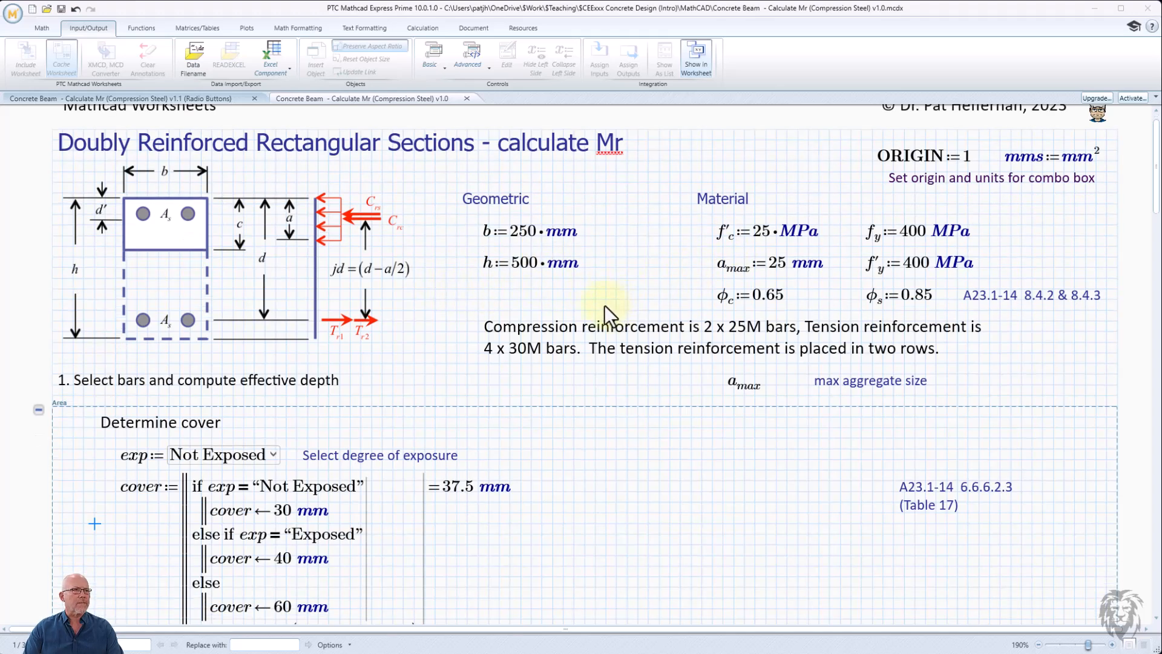
pyautogui.scroll(1, 604, 305)
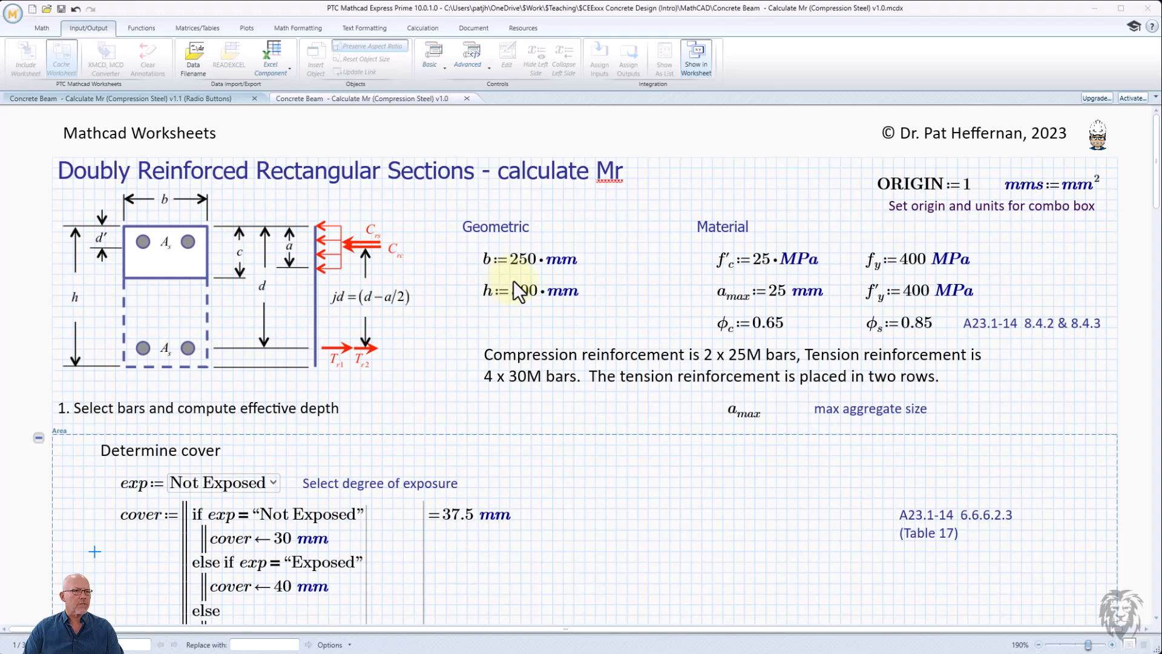
pyautogui.scroll(-3, 515, 291)
pyautogui.scroll(-2, 521, 291)
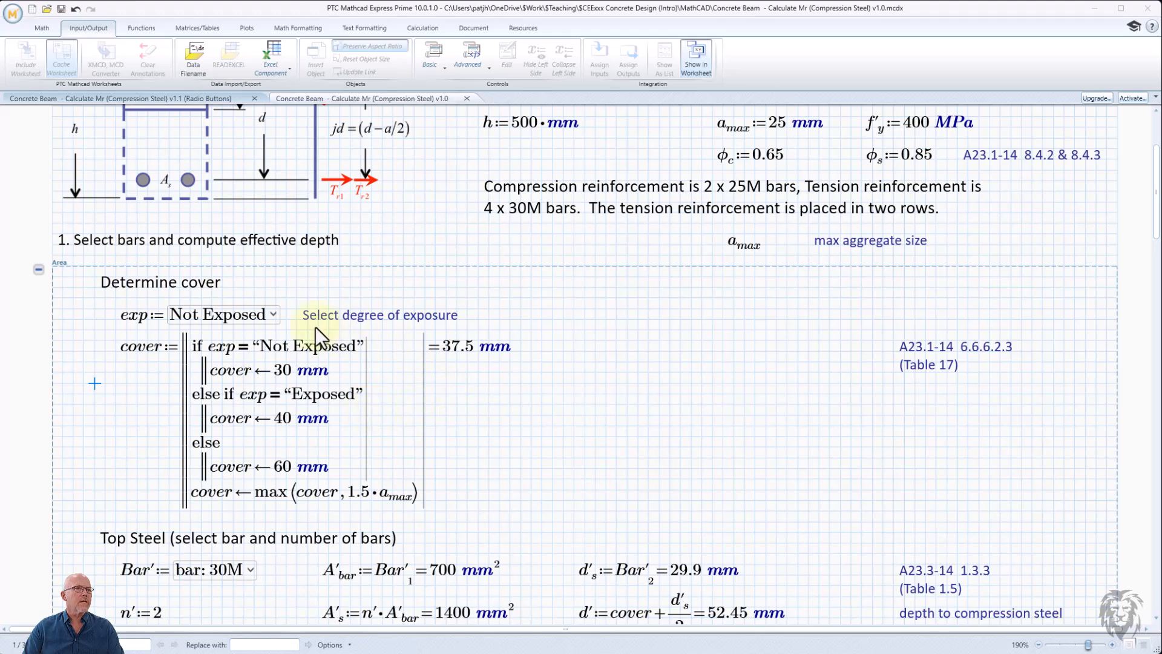
pyautogui.click(272, 314)
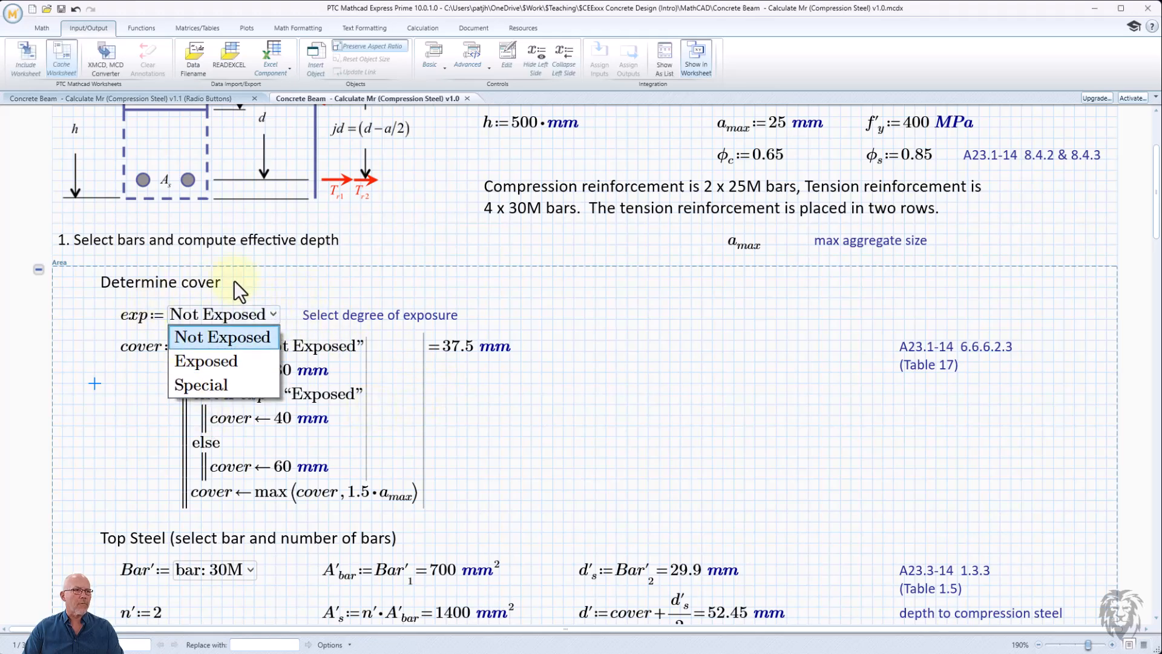
pyautogui.click(281, 291)
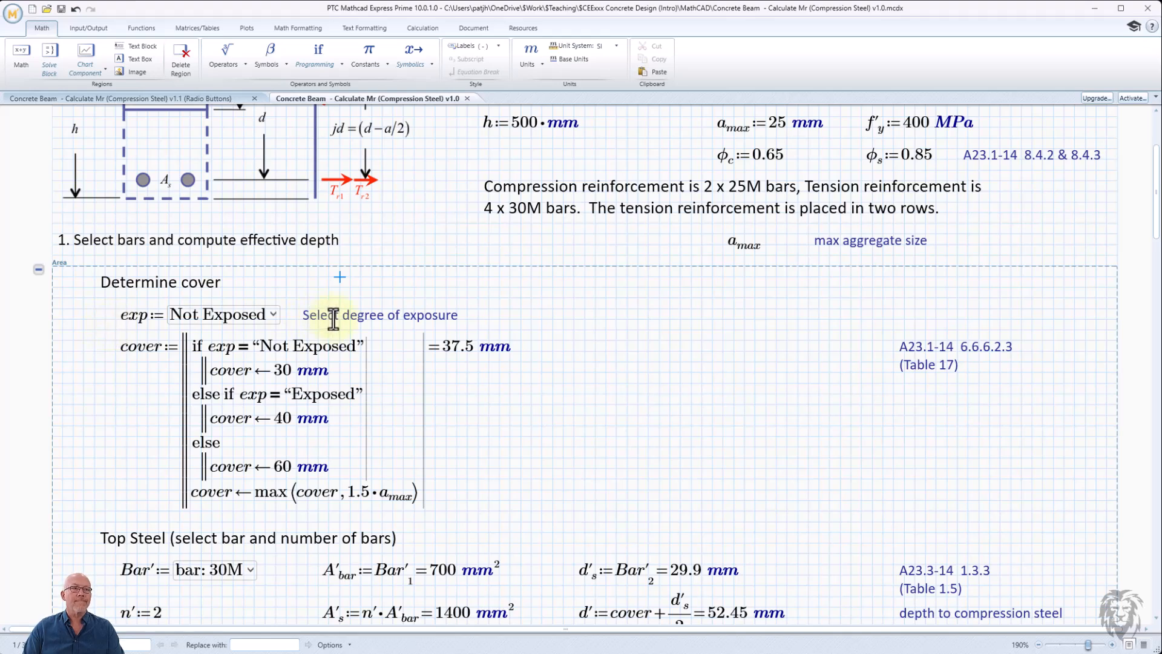
# - Move the 'Select degree of exposure' label further to the right
pyautogui.click(320, 306)
pyautogui.moveTo(322, 304); pyautogui.dragTo(548, 307)
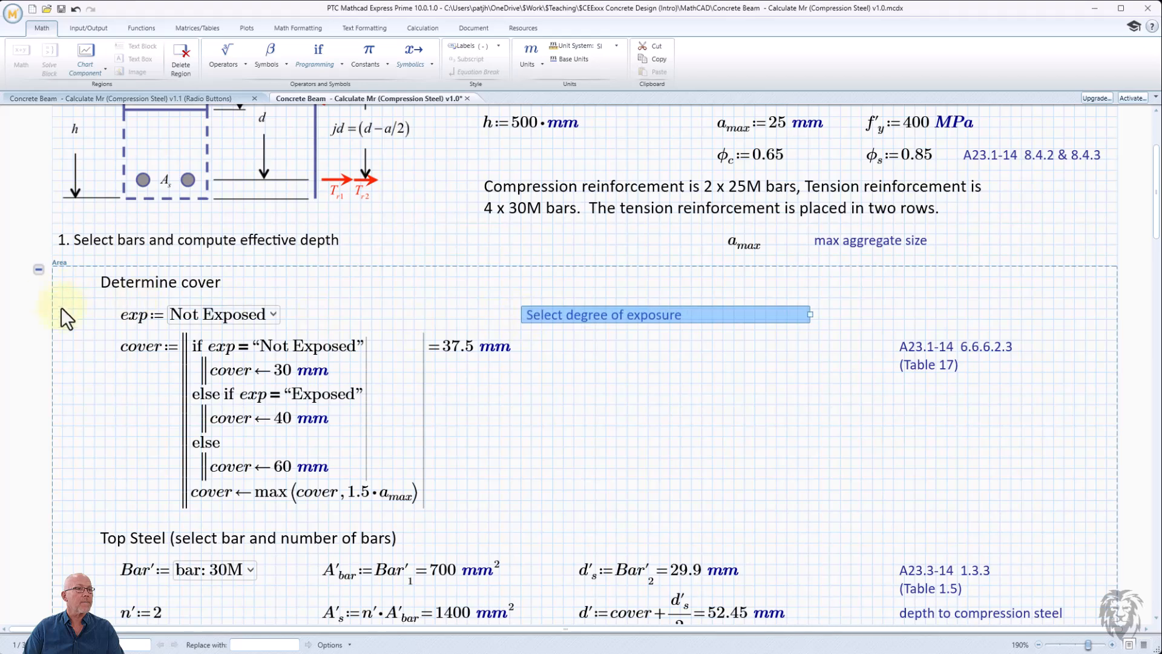
# - Select the exp combo box definition and cut it from the worksheet
pyautogui.click(83, 309)
pyautogui.moveTo(220, 329); pyautogui.dragTo(242, 318)
pyautogui.scroll(-3, 304, 363)
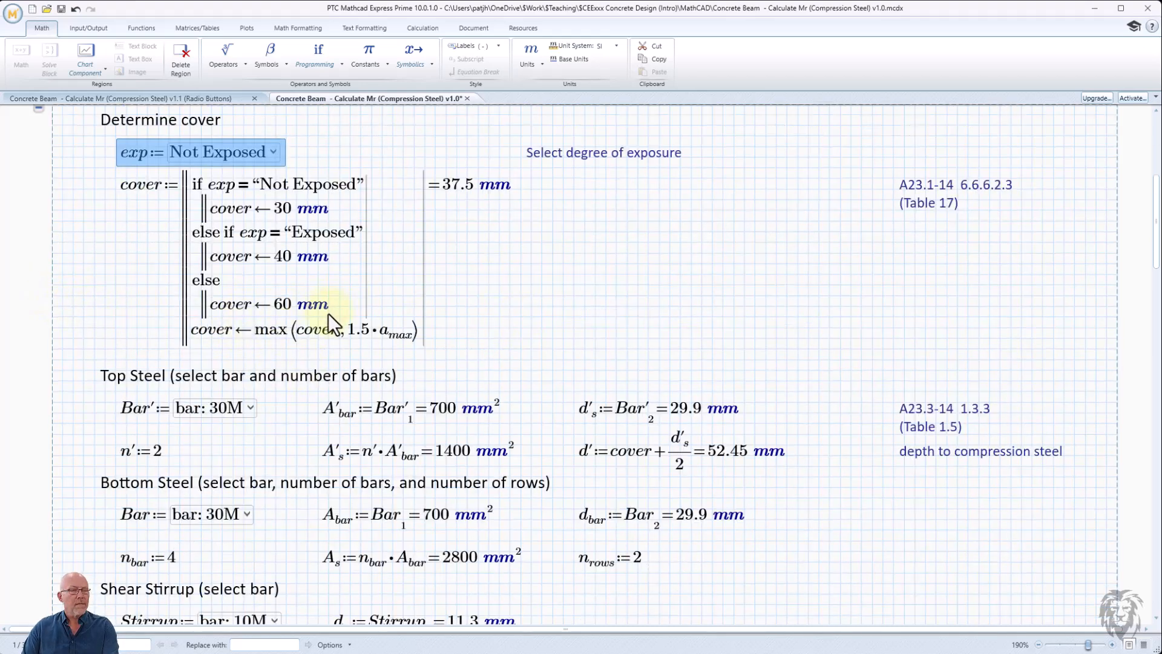
pyautogui.hotkey('ctrl', 'x')
pyautogui.scroll(1, 279, 309)
pyautogui.scroll(2, 242, 284)
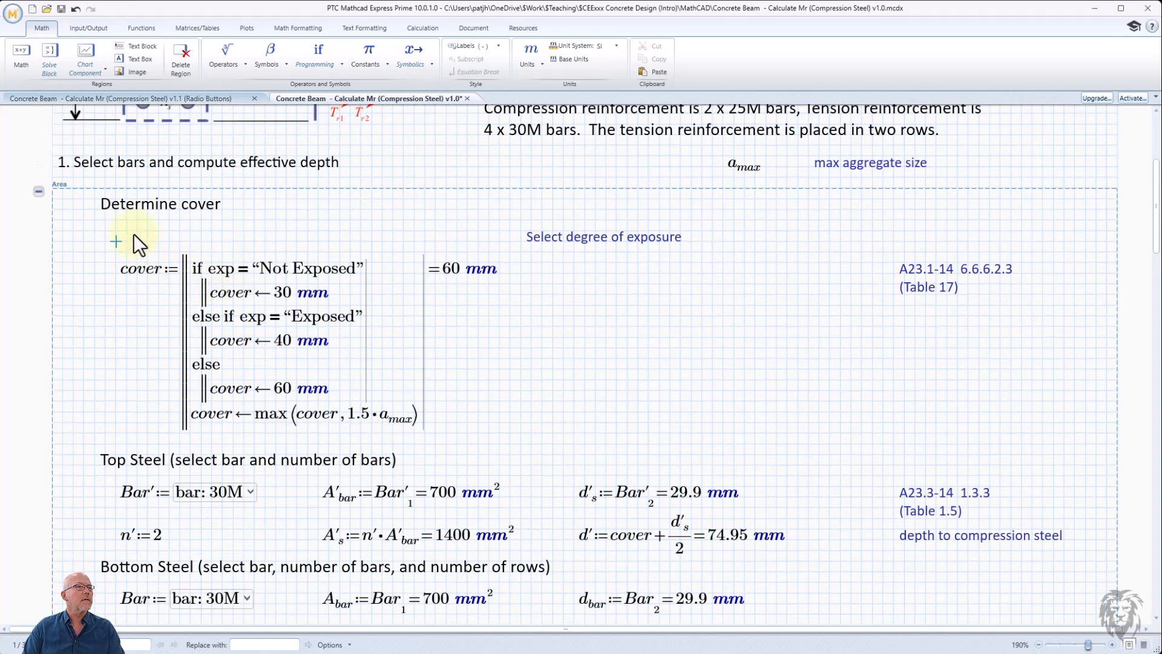
# - Insert blank lines above the cover program to make room for a new control
pyautogui.click(115, 240)
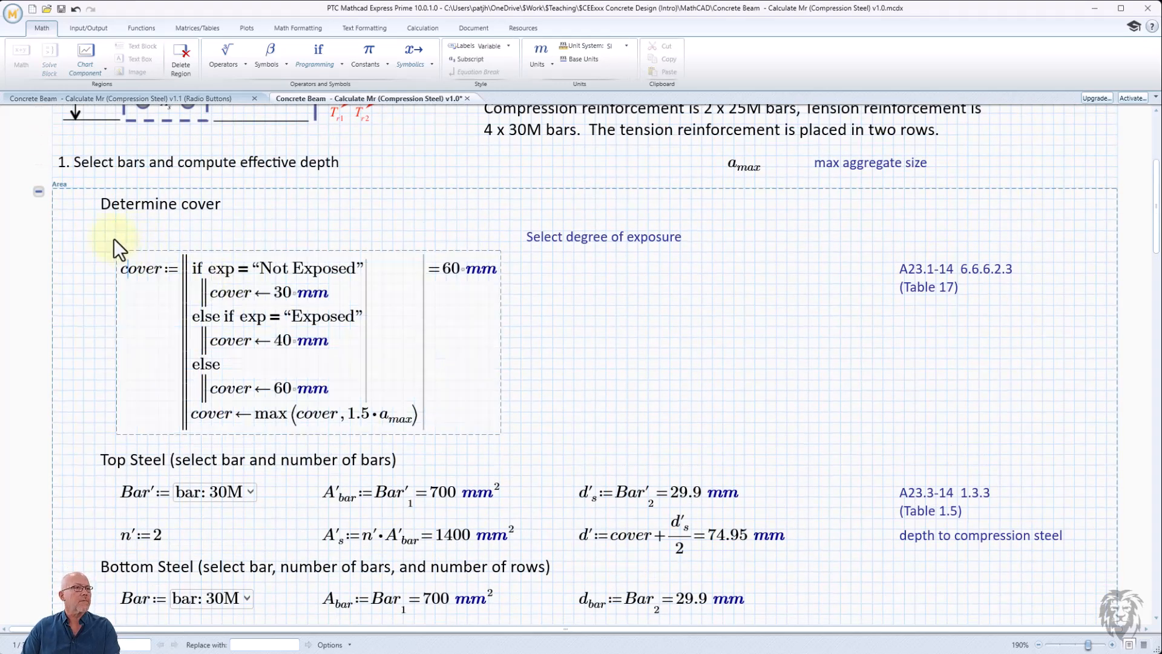
pyautogui.scroll(-3, 140, 249)
pyautogui.press('Return')
pyautogui.press('Return')
pyautogui.press('Return')
pyautogui.press('Return')
pyautogui.press('Return')
pyautogui.press('Return')
pyautogui.press('Return')
pyautogui.press('Return')
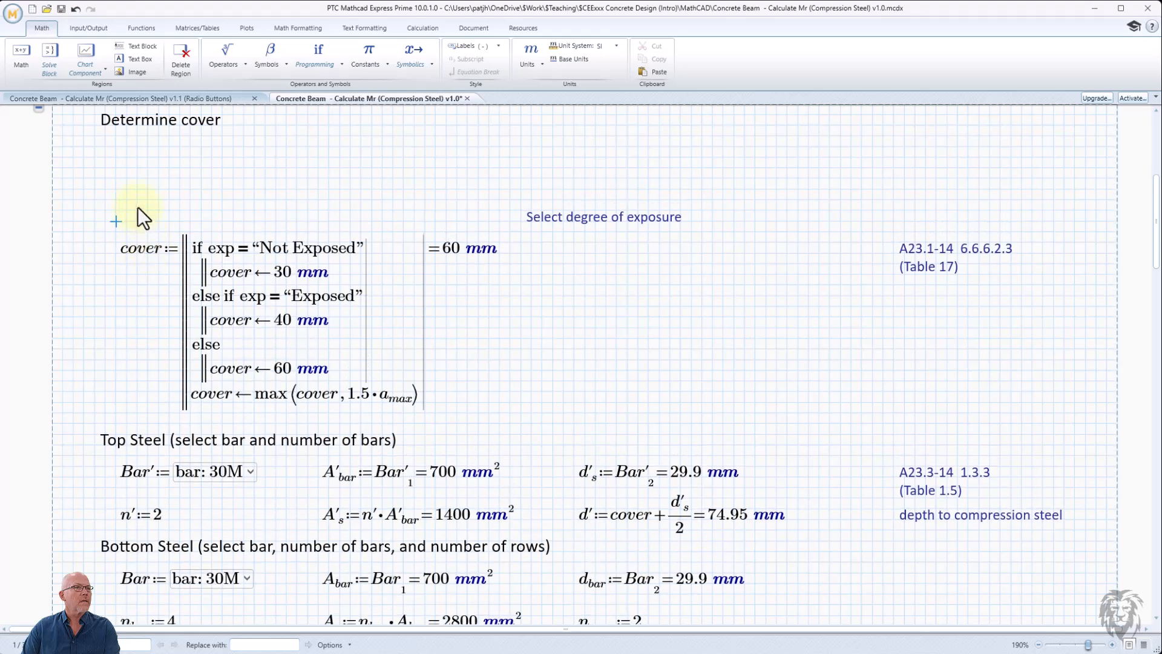
pyautogui.click(123, 187)
pyautogui.click(123, 166)
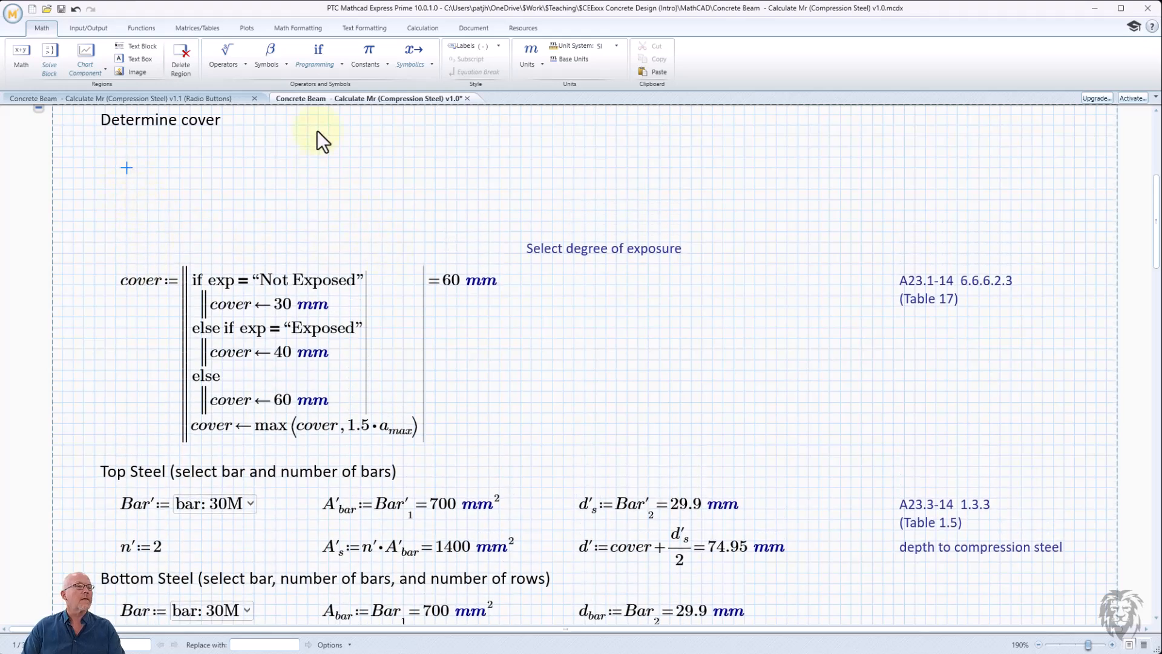
# - Insert a radio button control above the cover program and assign it to the variable exp
pyautogui.click(88, 27)
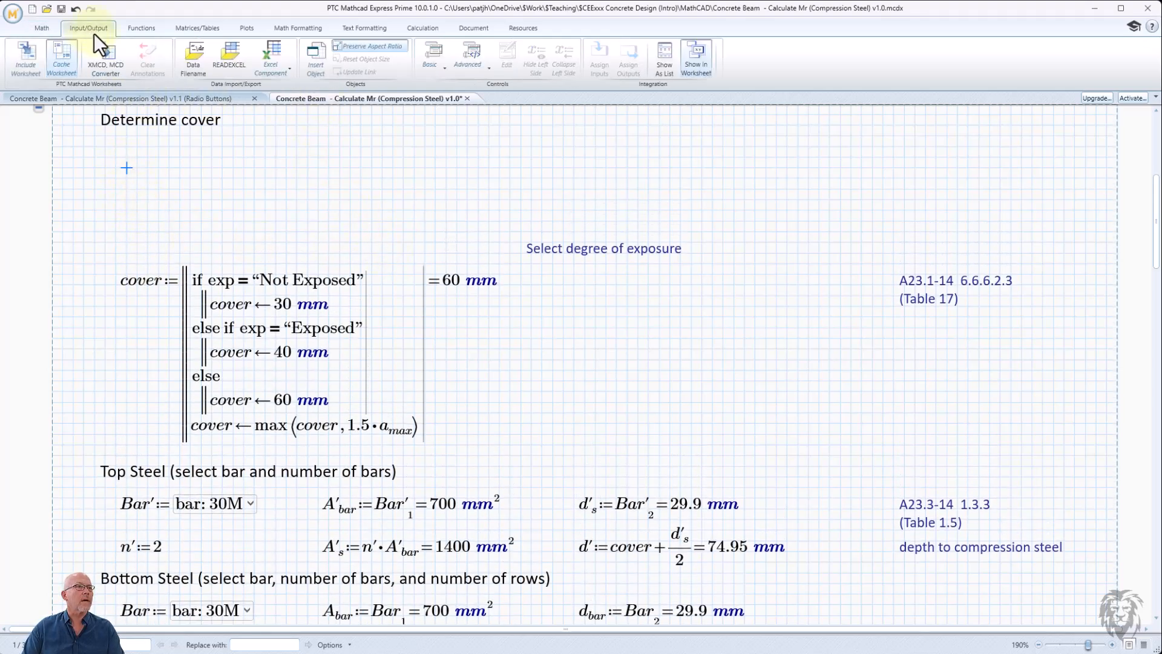
pyautogui.click(476, 64)
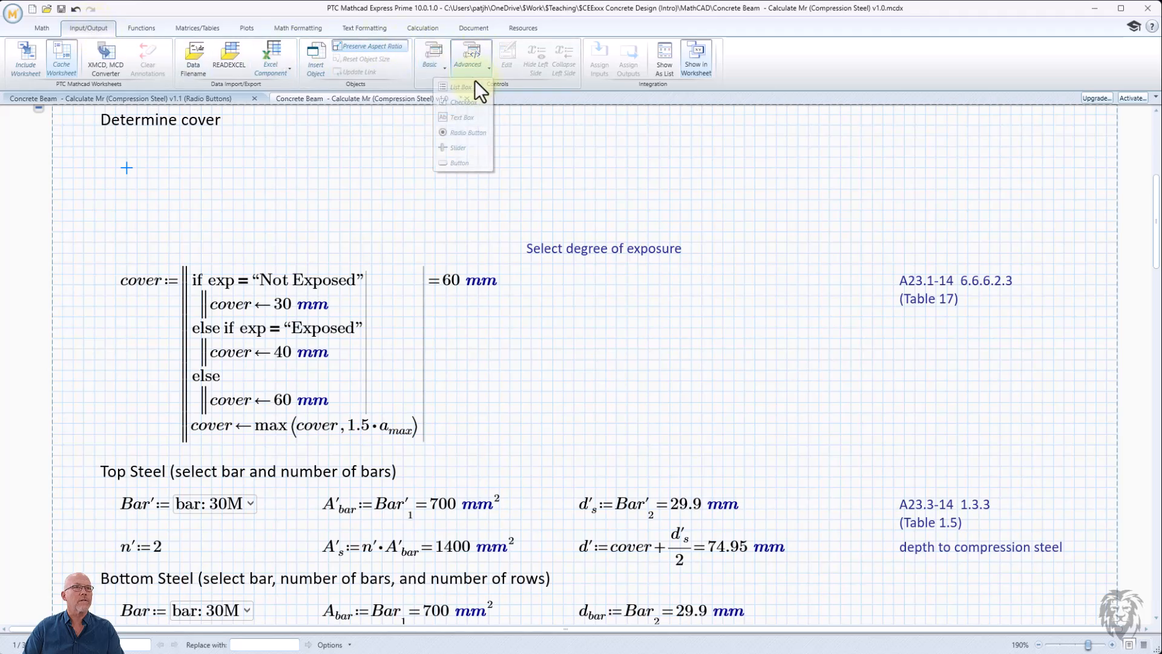
pyautogui.click(471, 133)
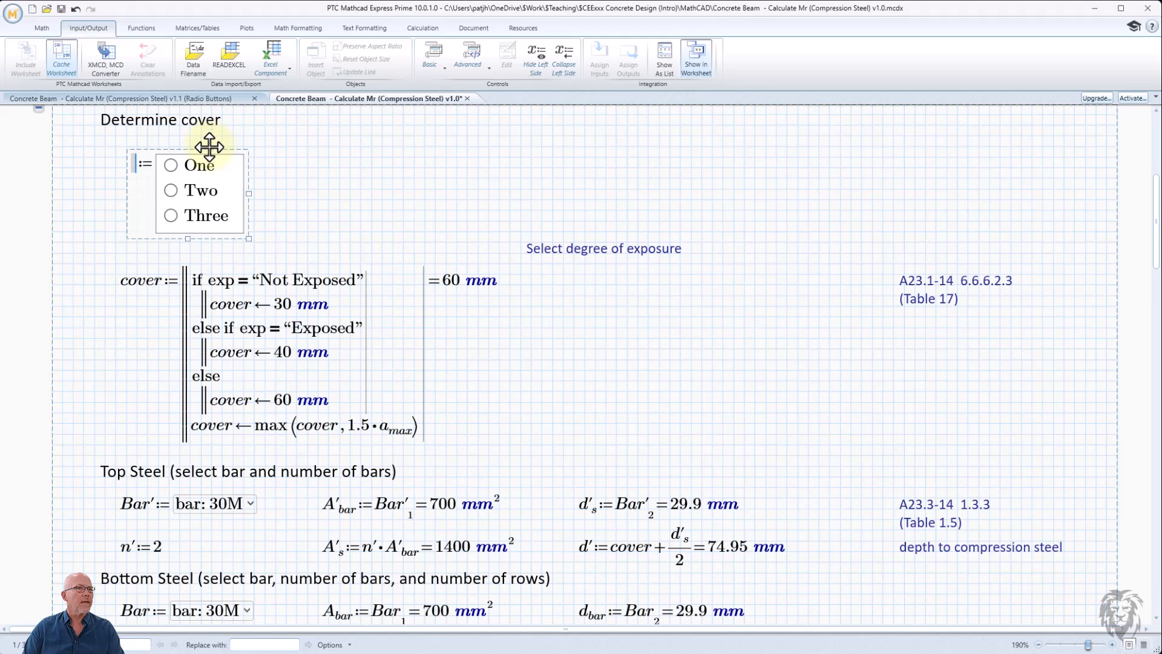
pyautogui.moveTo(210, 145); pyautogui.dragTo(208, 145)
pyautogui.click(133, 164)
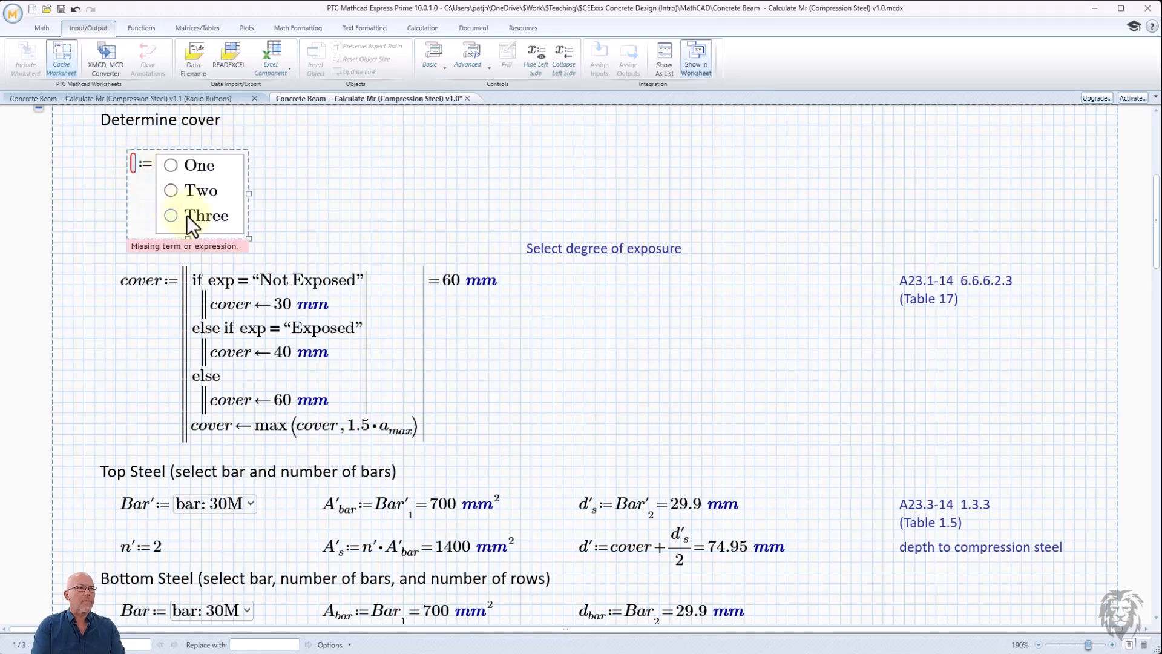
pyautogui.write('ex')
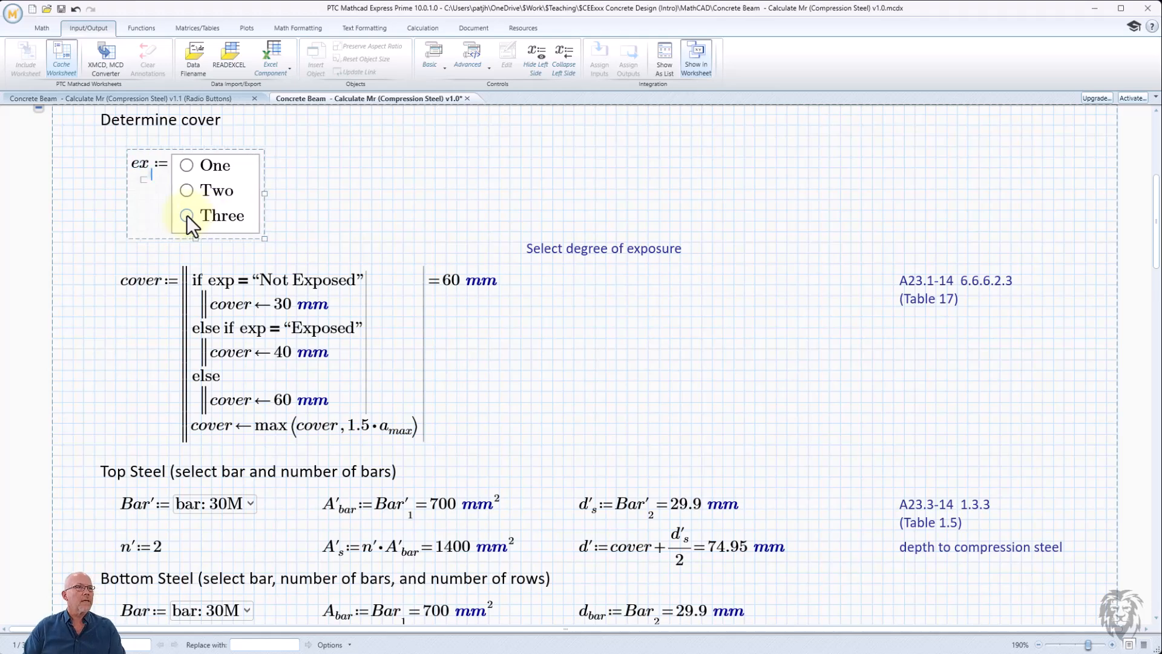
pyautogui.press('BackSpace')
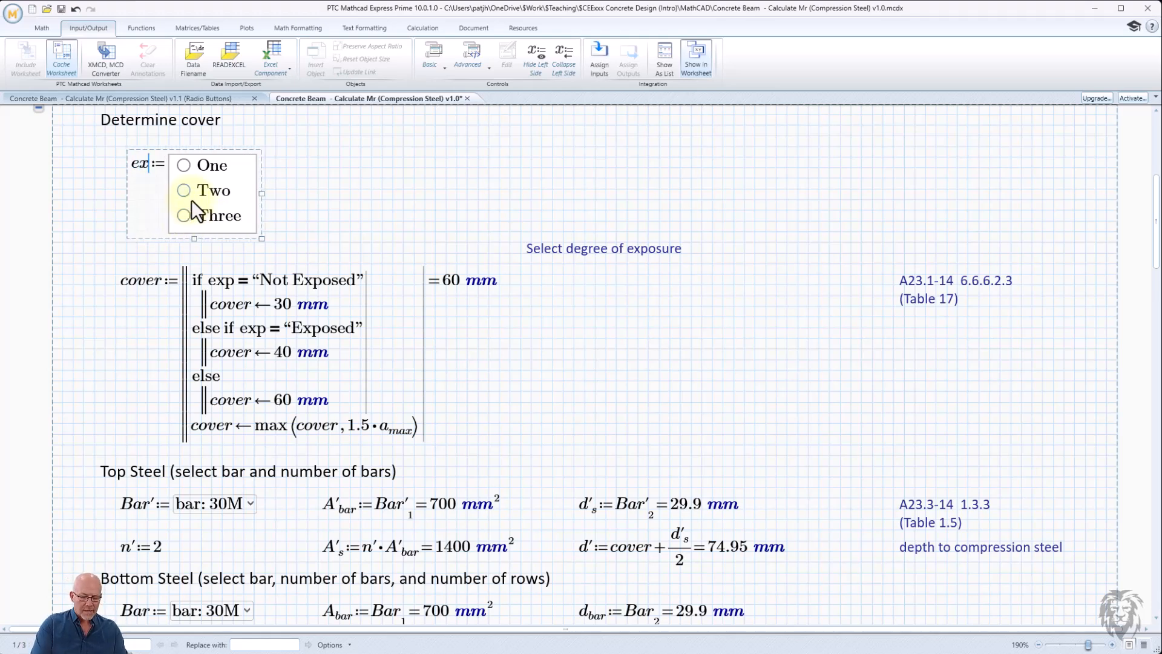
pyautogui.write('p')
# - Set the radio button control's orientation to Horizontal and resize the control to fit its buttons
pyautogui.moveTo(275, 198); pyautogui.dragTo(353, 193)
pyautogui.click(190, 164)
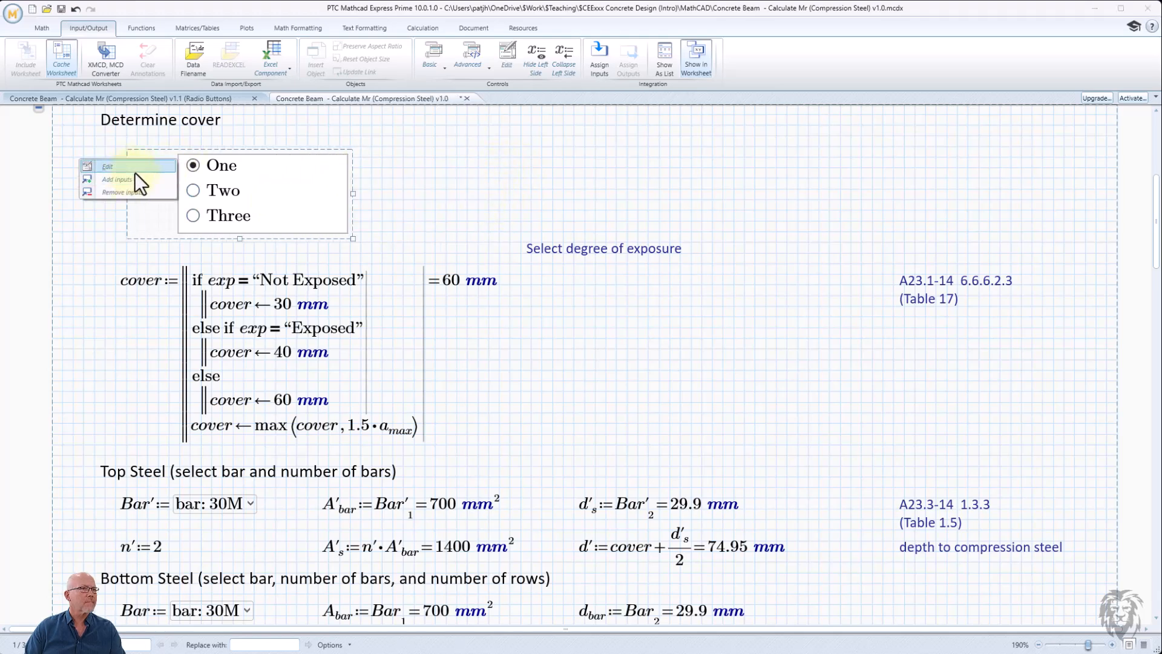
pyautogui.click(132, 170)
pyautogui.click(535, 237)
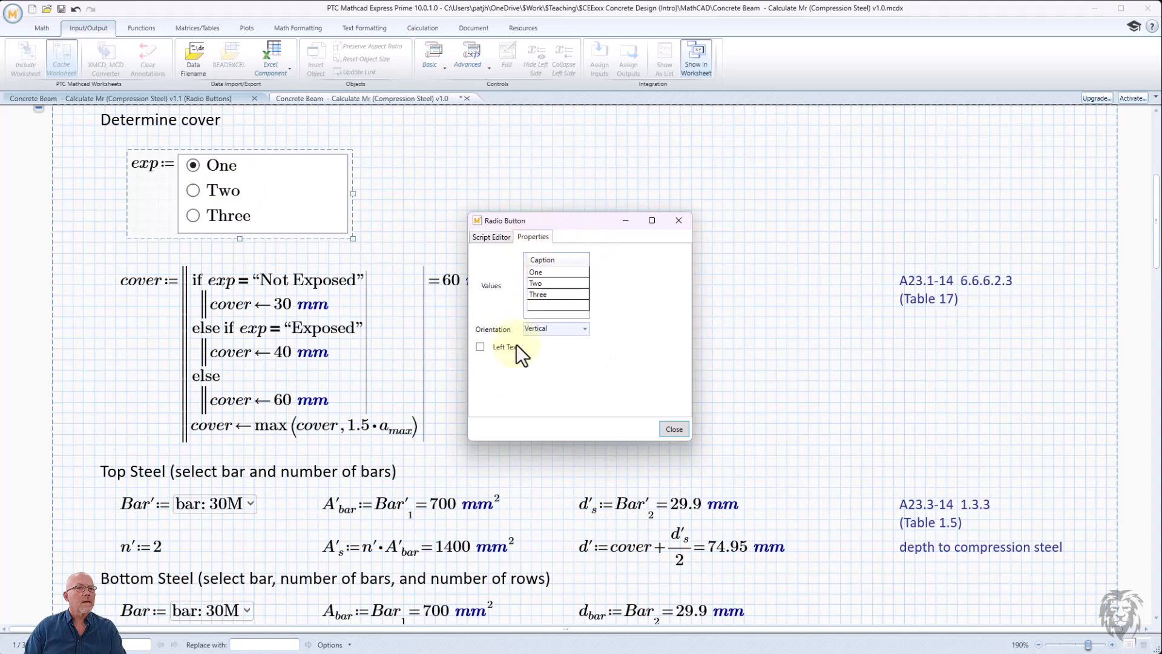
pyautogui.click(557, 329)
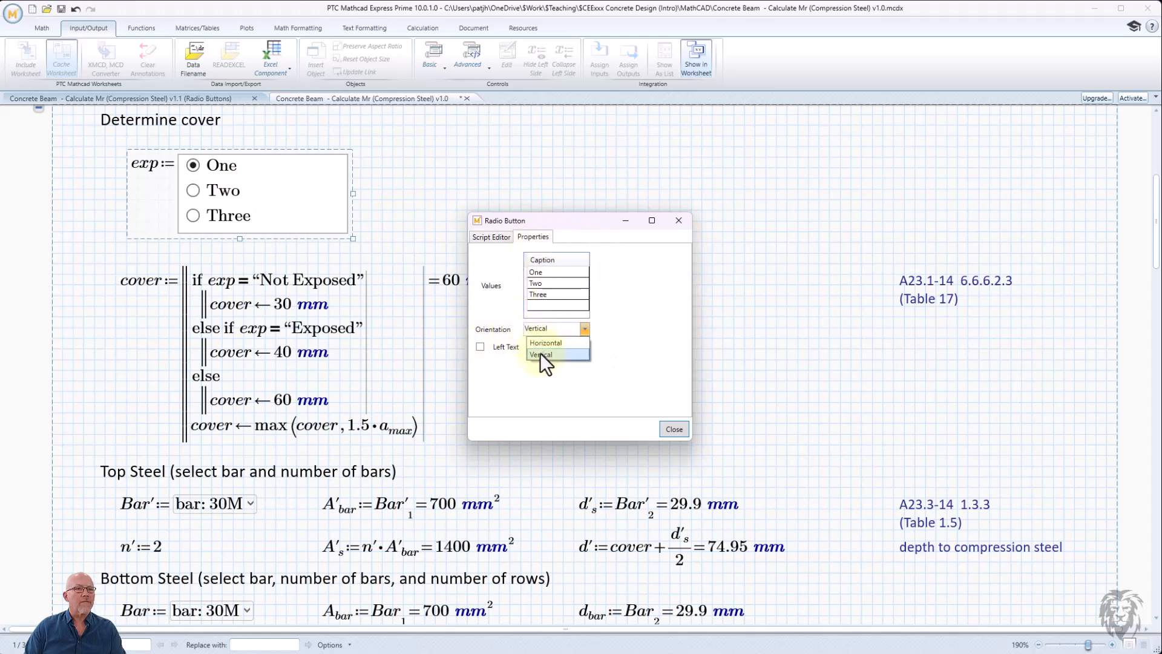
pyautogui.click(543, 344)
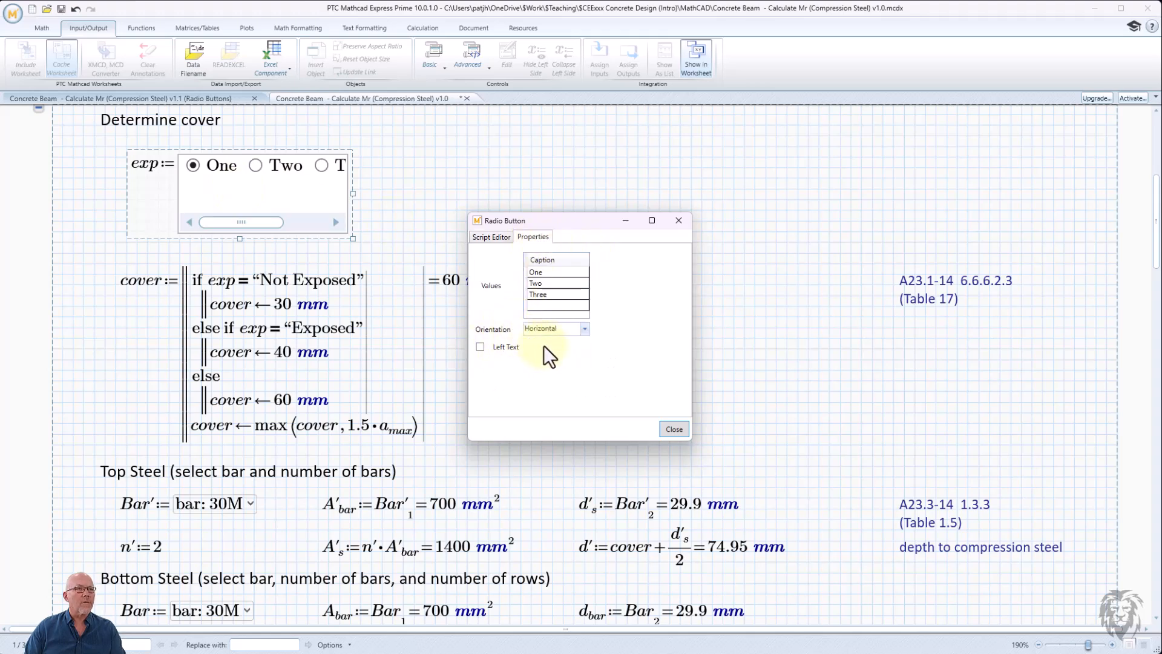
pyautogui.click(675, 429)
pyautogui.moveTo(350, 240); pyautogui.dragTo(394, 194)
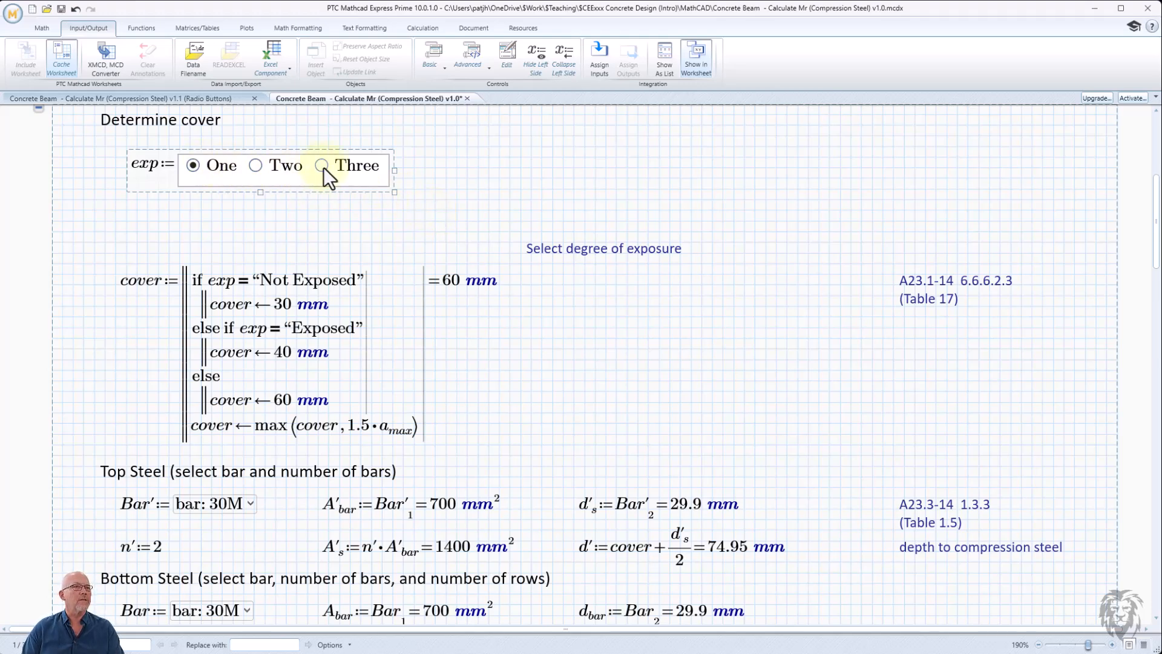
# - Open the radio button's script editor and change the first button's caption from One to Not Exposed
pyautogui.rightClick(177, 176)
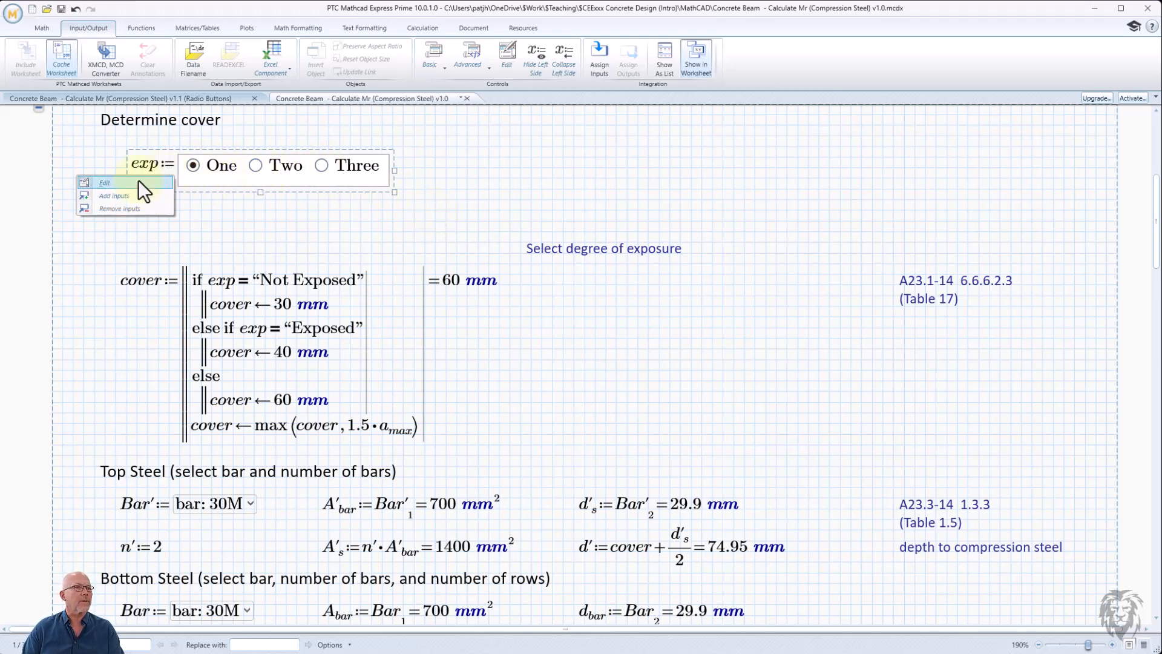
pyautogui.click(122, 183)
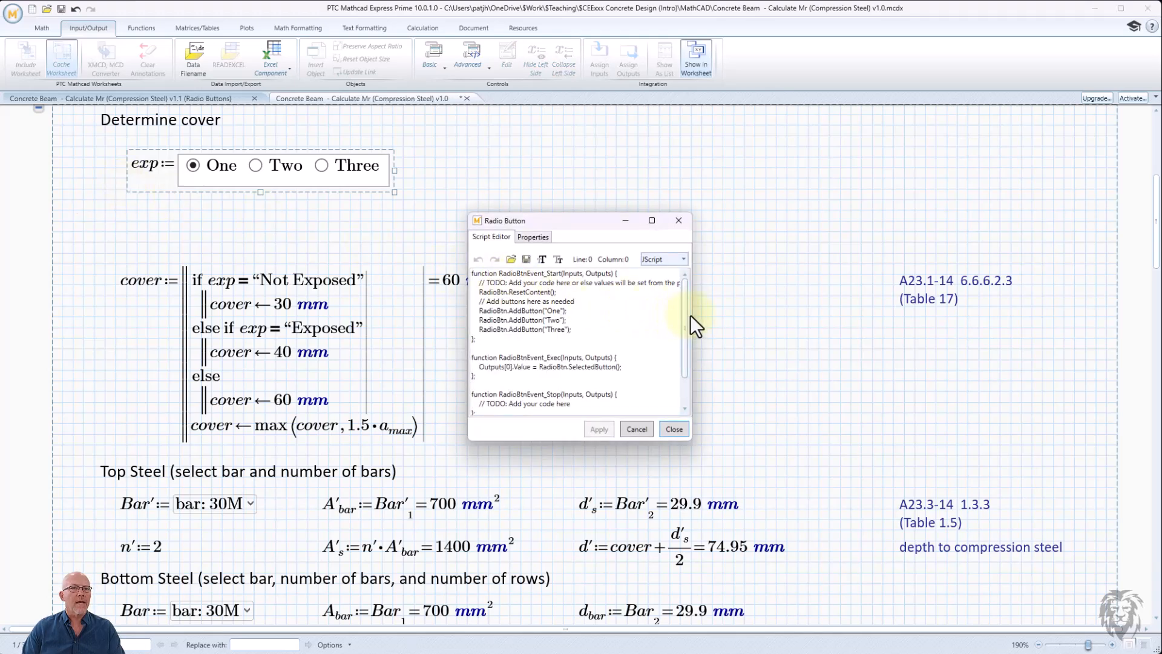
pyautogui.moveTo(691, 315); pyautogui.dragTo(760, 315)
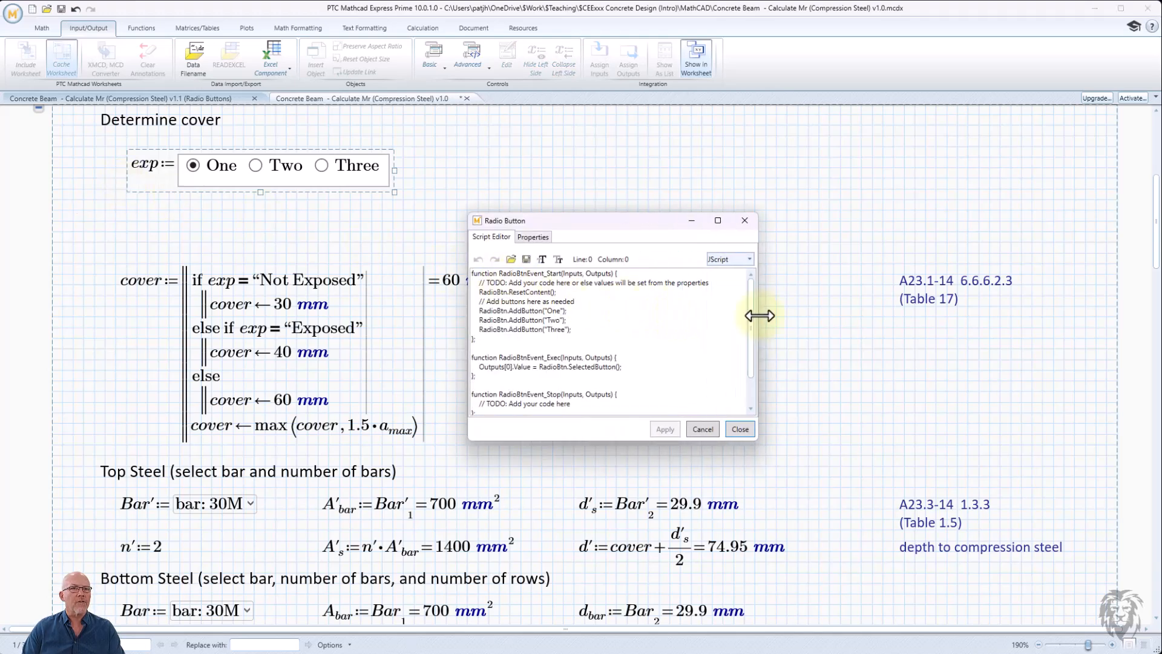
pyautogui.click(534, 236)
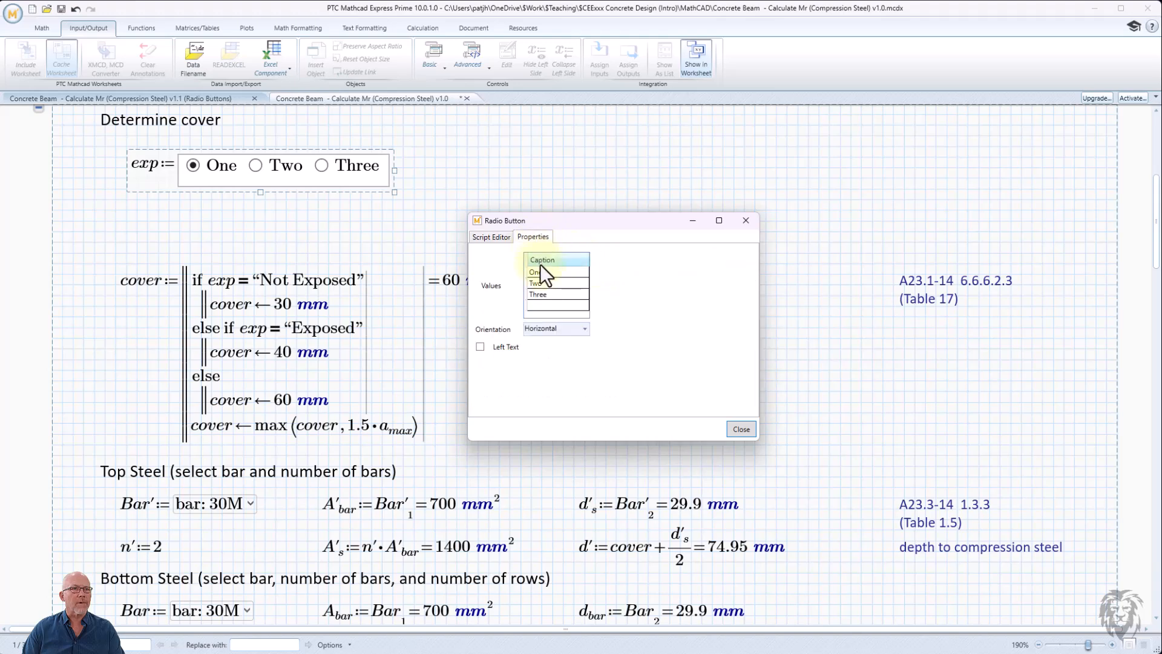
pyautogui.click(489, 235)
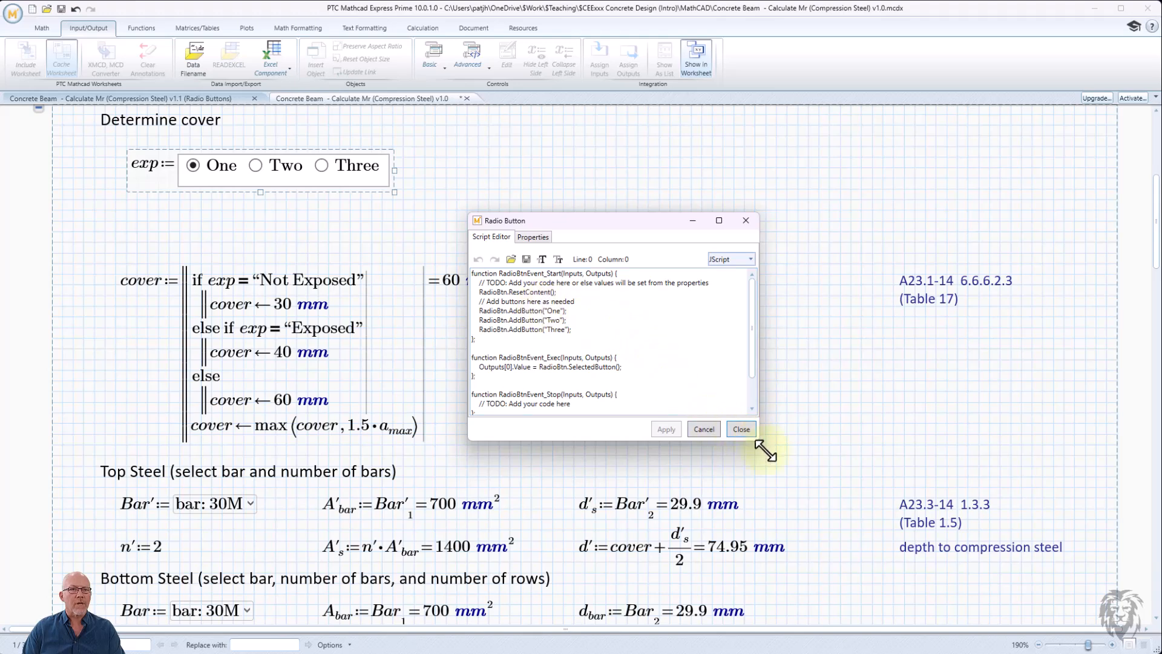
pyautogui.moveTo(766, 451); pyautogui.dragTo(804, 513)
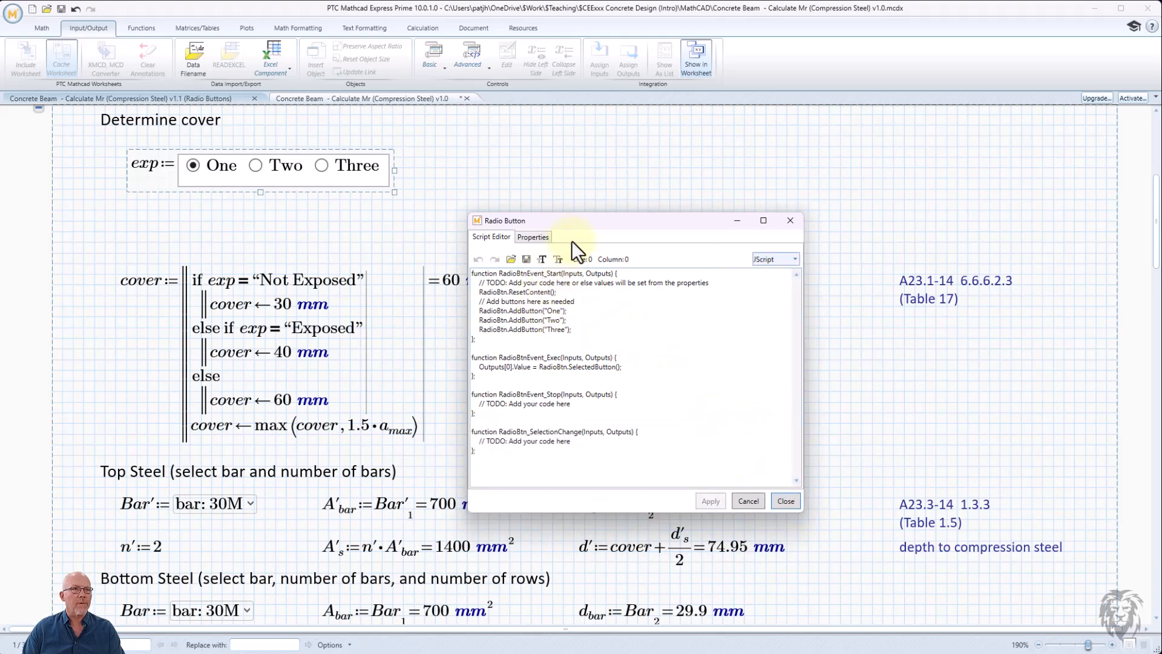
pyautogui.moveTo(552, 222); pyautogui.dragTo(587, 186)
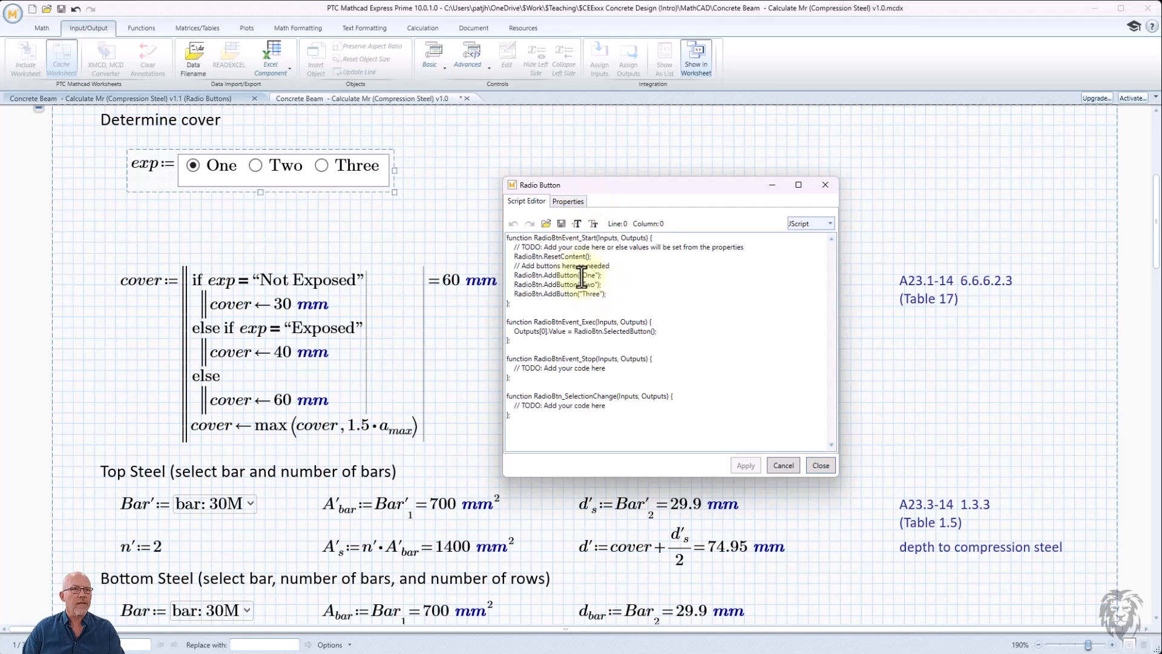
pyautogui.moveTo(582, 277); pyautogui.dragTo(596, 278)
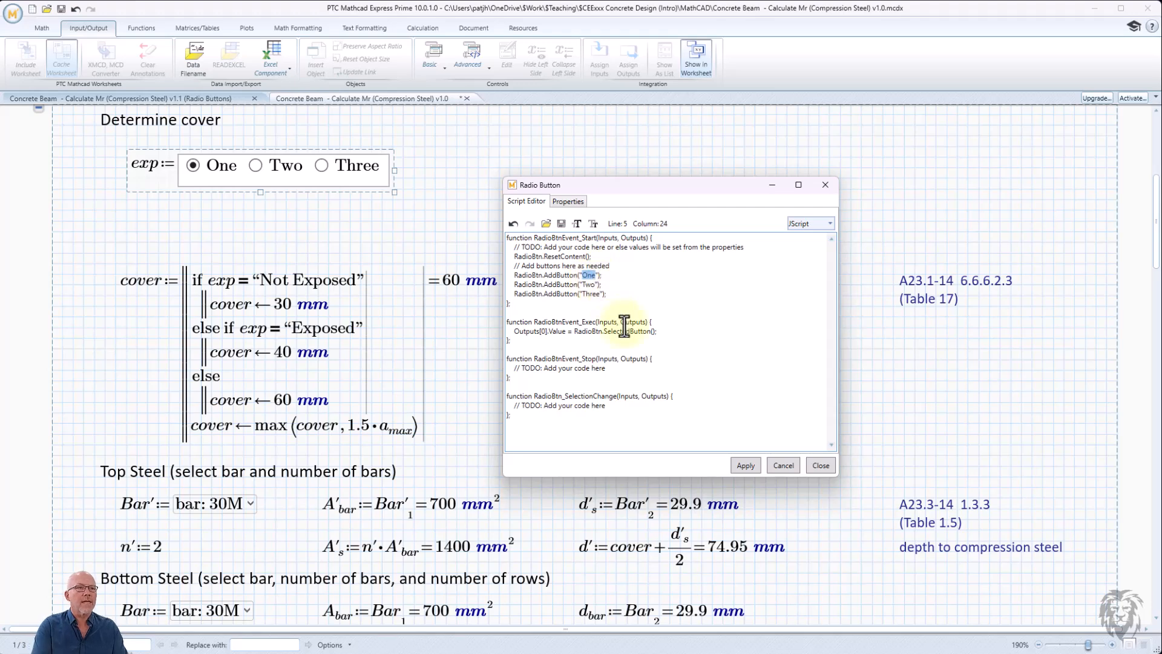
pyautogui.write('Not ')
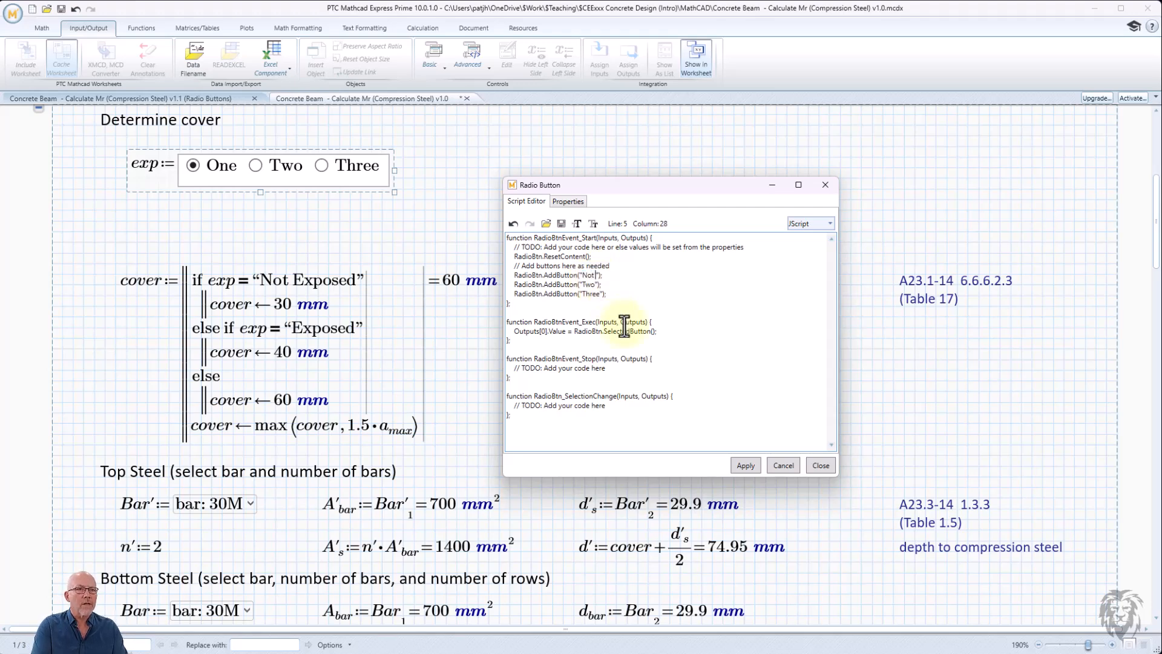
pyautogui.write('Exposed')
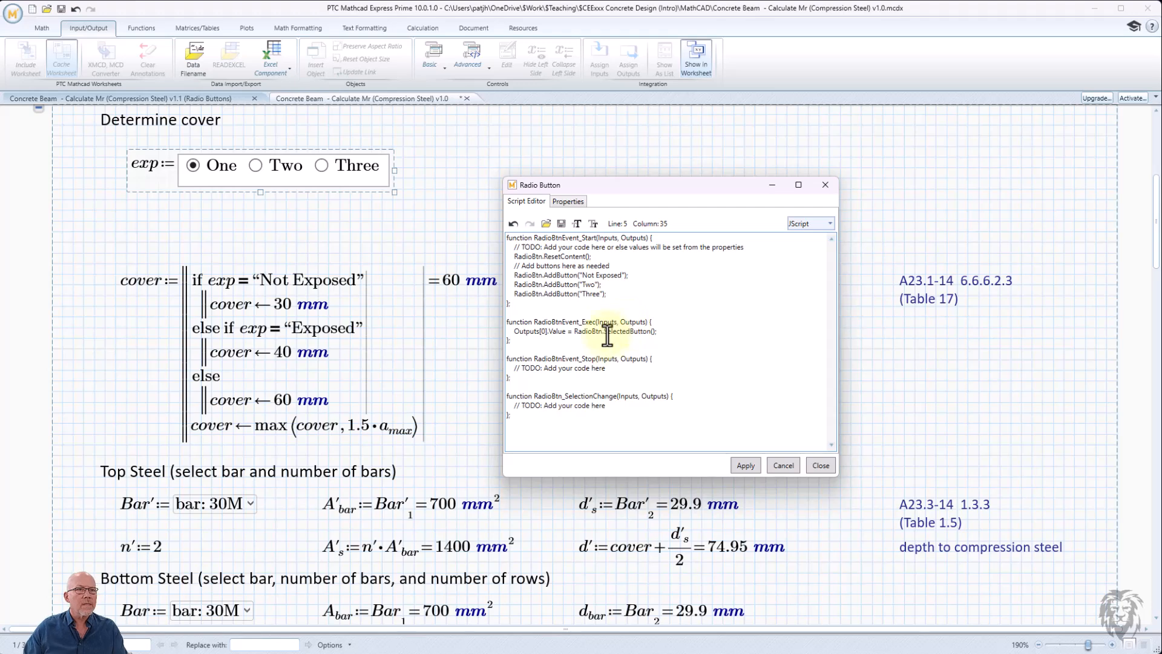
# - Change the second button's caption in the script to Exposed
pyautogui.click(583, 284)
pyautogui.doubleClick(583, 285)
pyautogui.press('BackSpace')
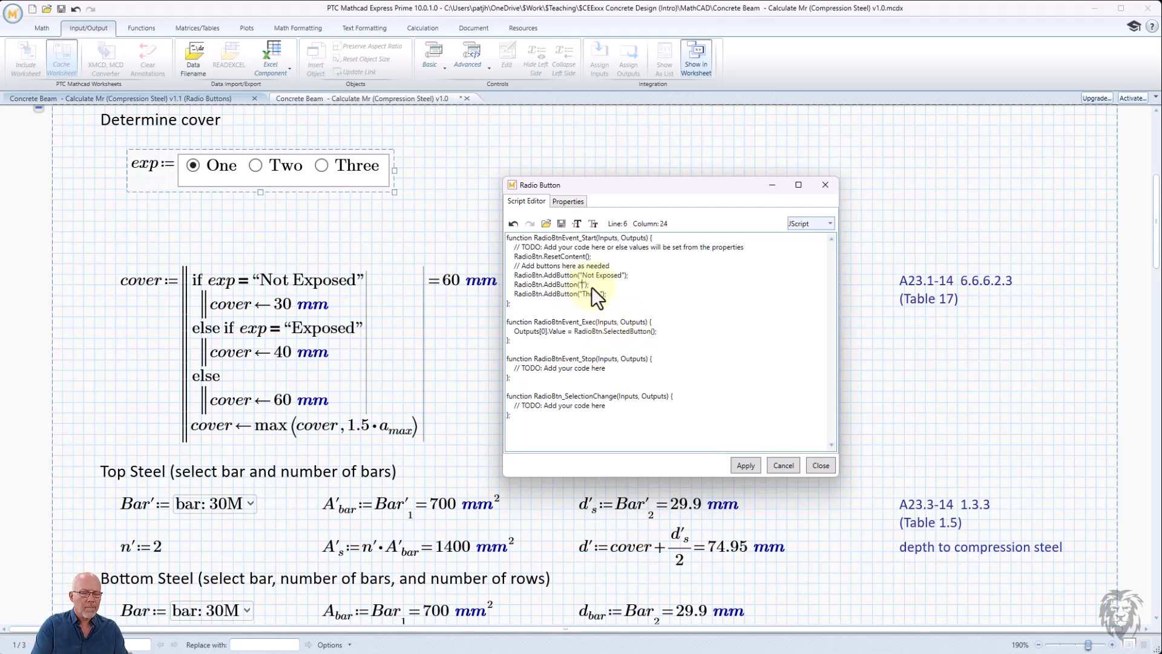
pyautogui.write('Exp')
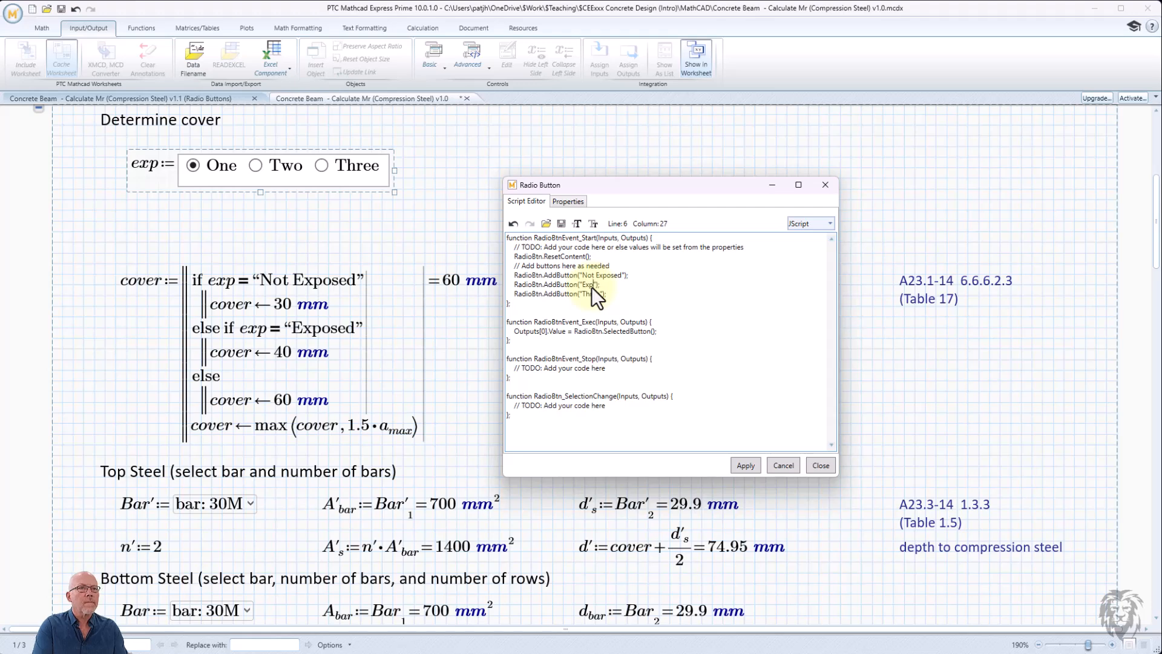
pyautogui.write('osed')
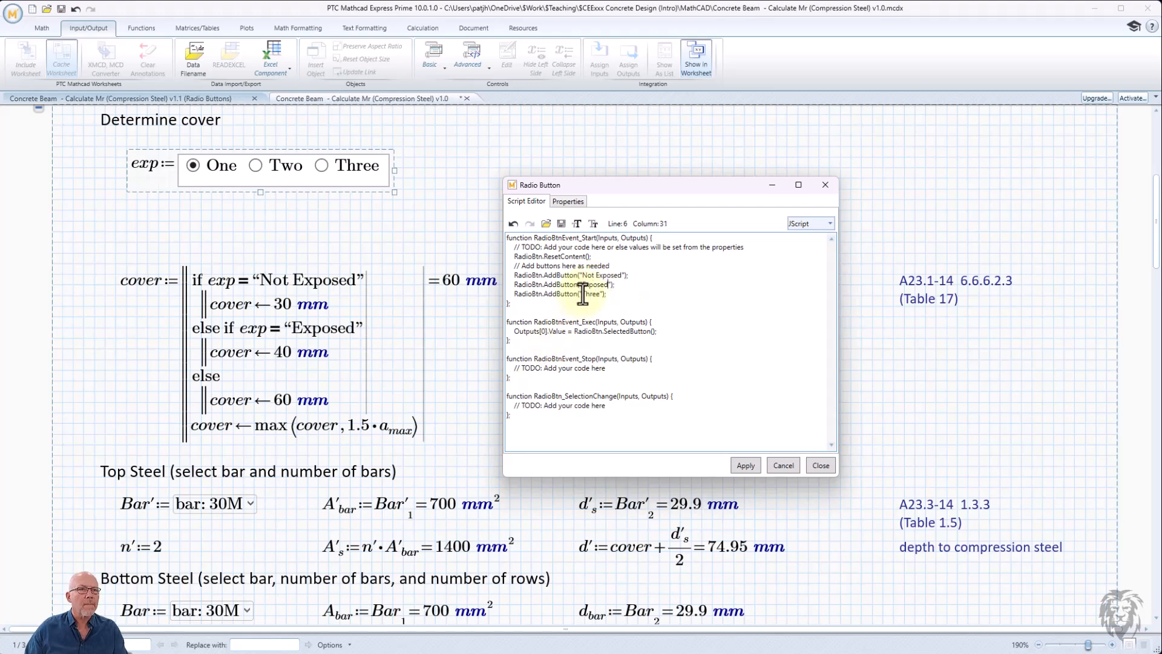
# - Change the third button's caption in the script to Special, then apply and close the script editor
pyautogui.moveTo(584, 295); pyautogui.dragTo(598, 296)
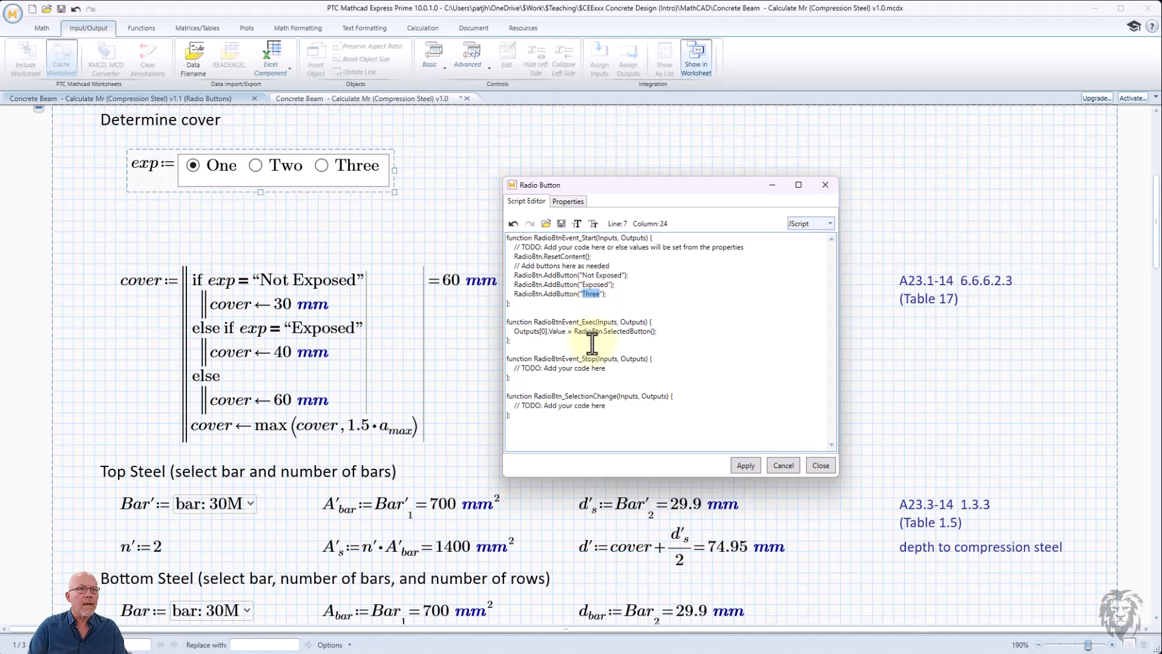
pyautogui.write('Speaial')
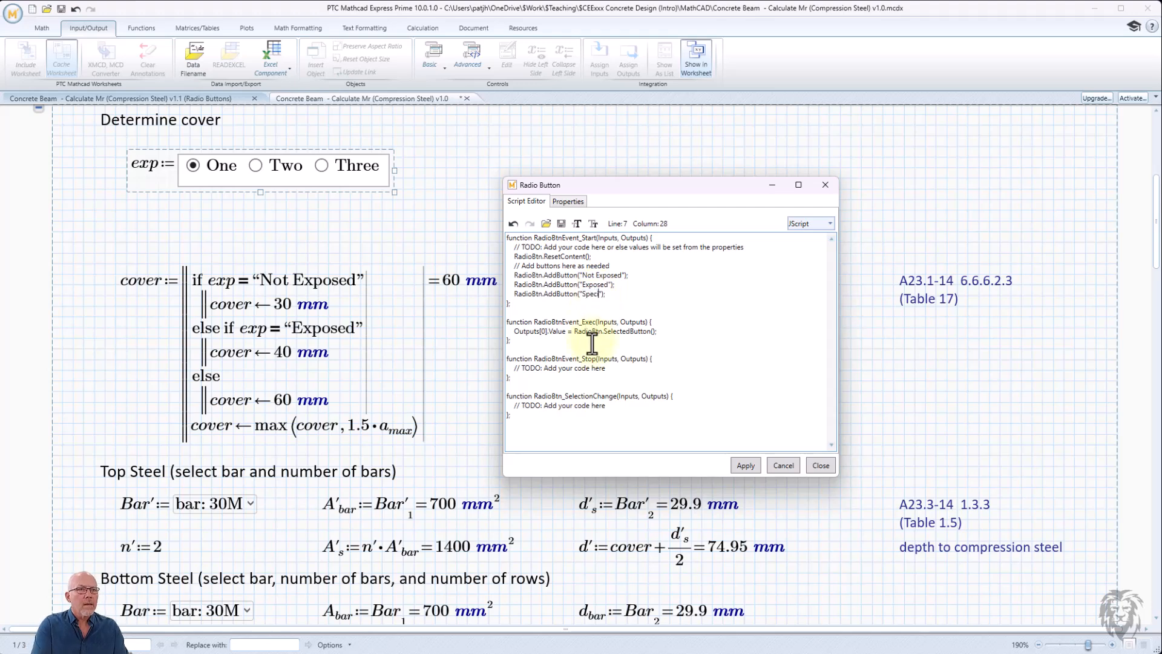
pyautogui.click(740, 464)
pyautogui.click(819, 465)
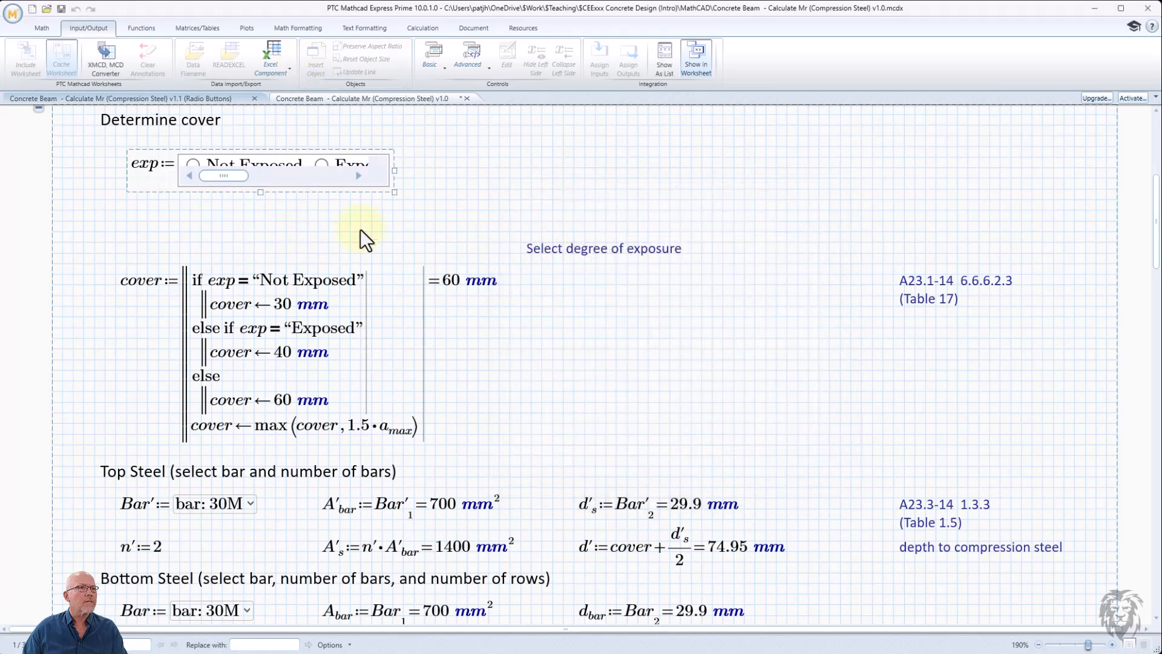
# - Widen the radio button control to fit all three captions and select each option in turn
pyautogui.moveTo(396, 171); pyautogui.dragTo(516, 180)
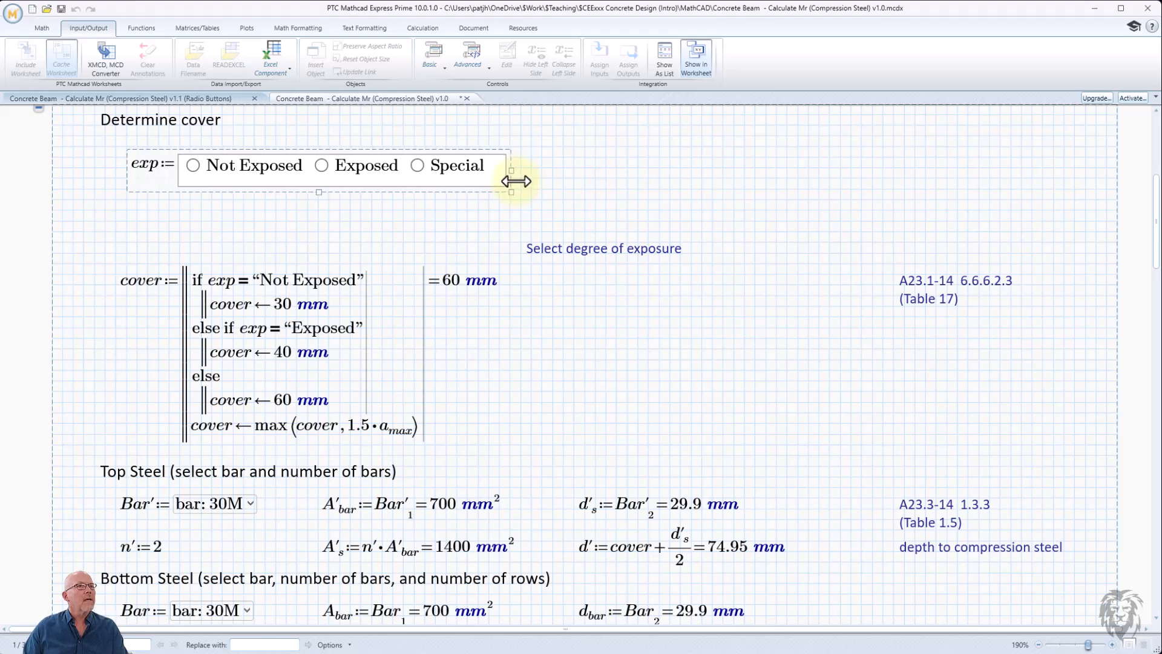
pyautogui.click(264, 210)
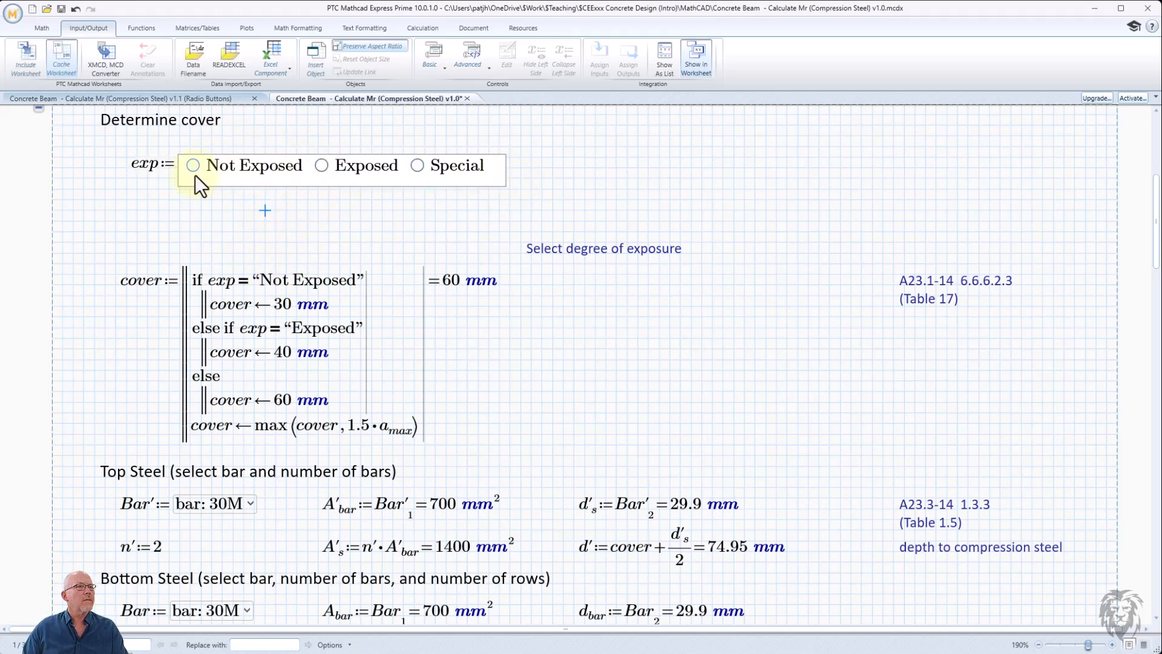
pyautogui.click(192, 165)
pyautogui.click(325, 168)
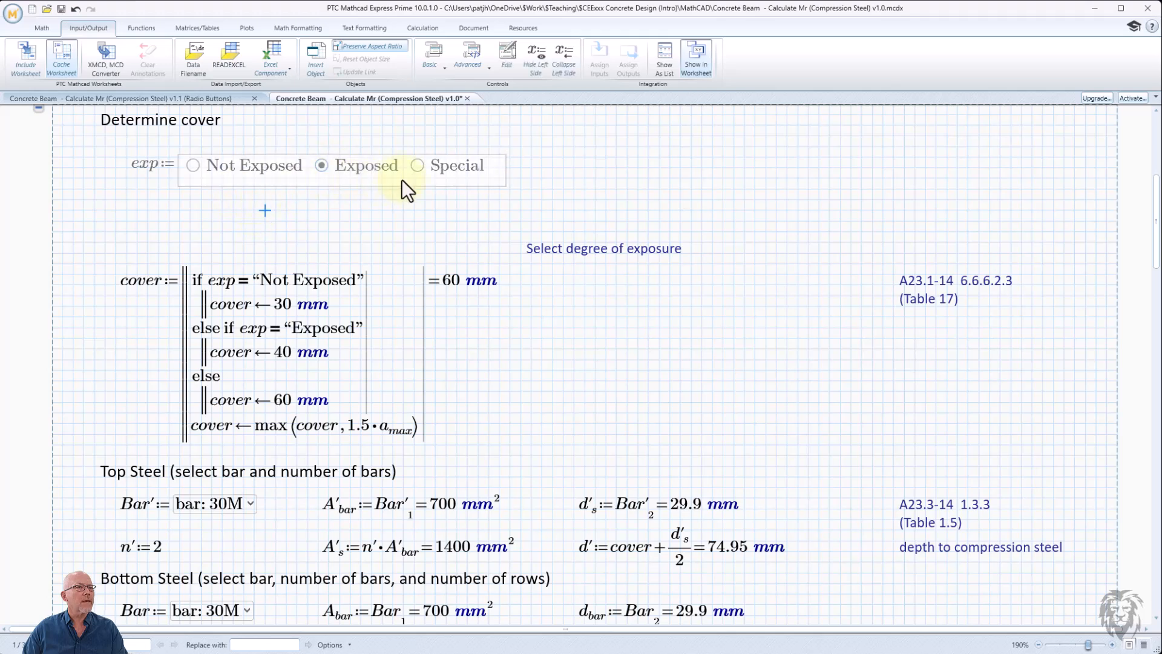
pyautogui.click(419, 167)
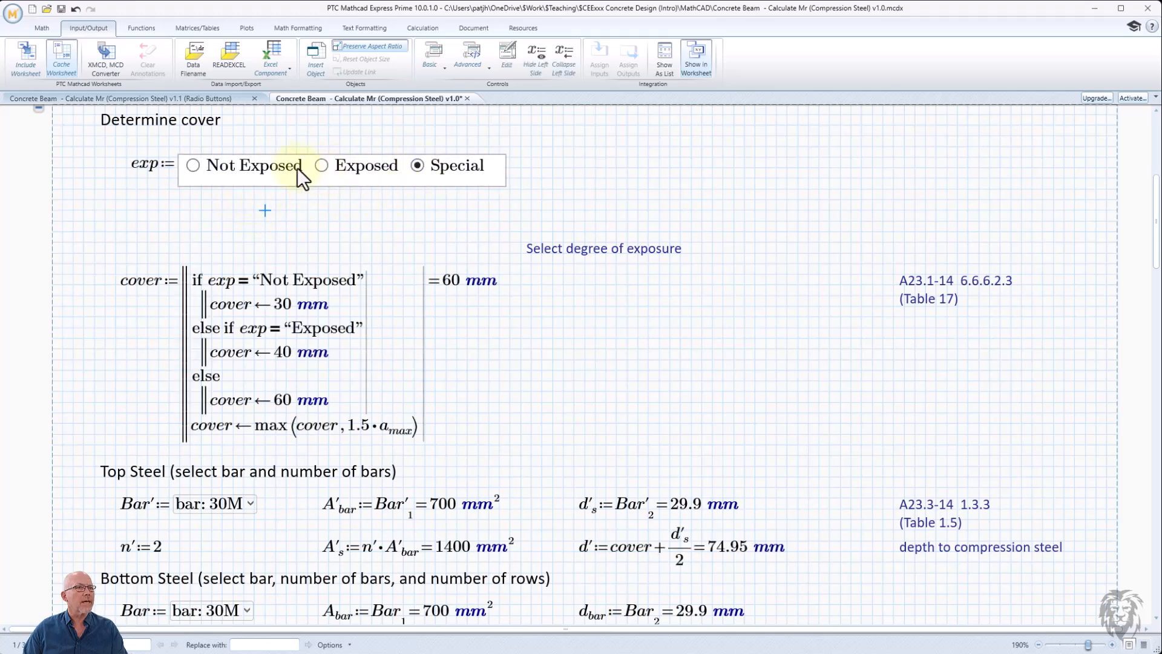
pyautogui.click(146, 167)
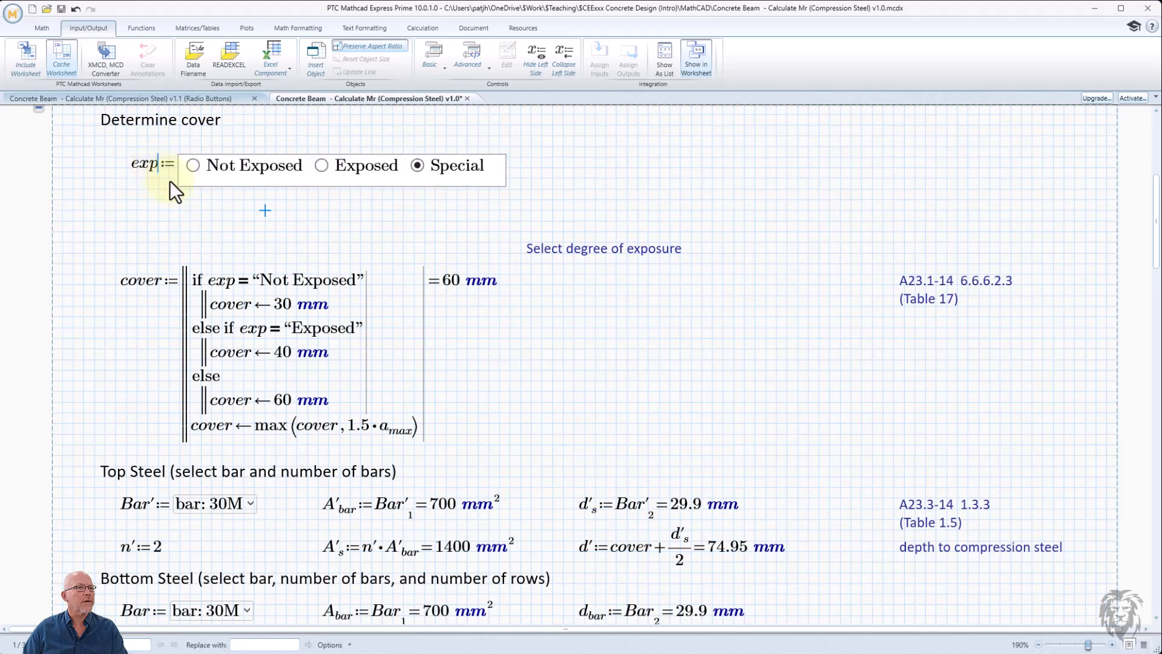
pyautogui.click(233, 242)
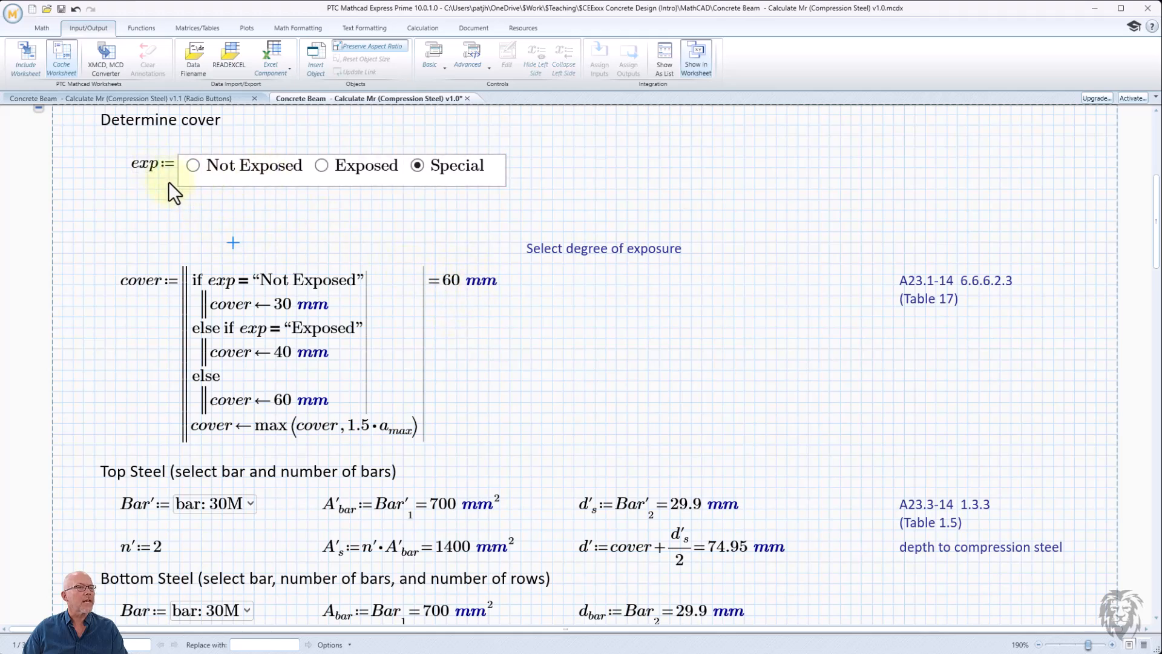
# - Evaluate exp beside the radio button control
pyautogui.click(552, 181)
pyautogui.write('e')
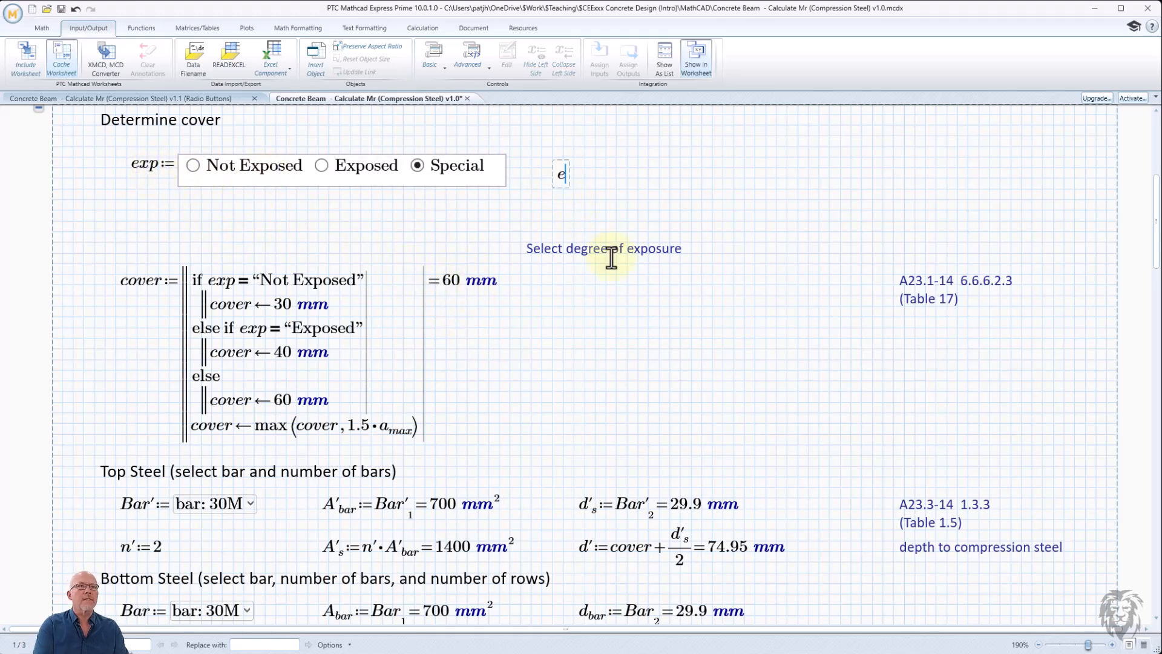
pyautogui.write('xp=3')
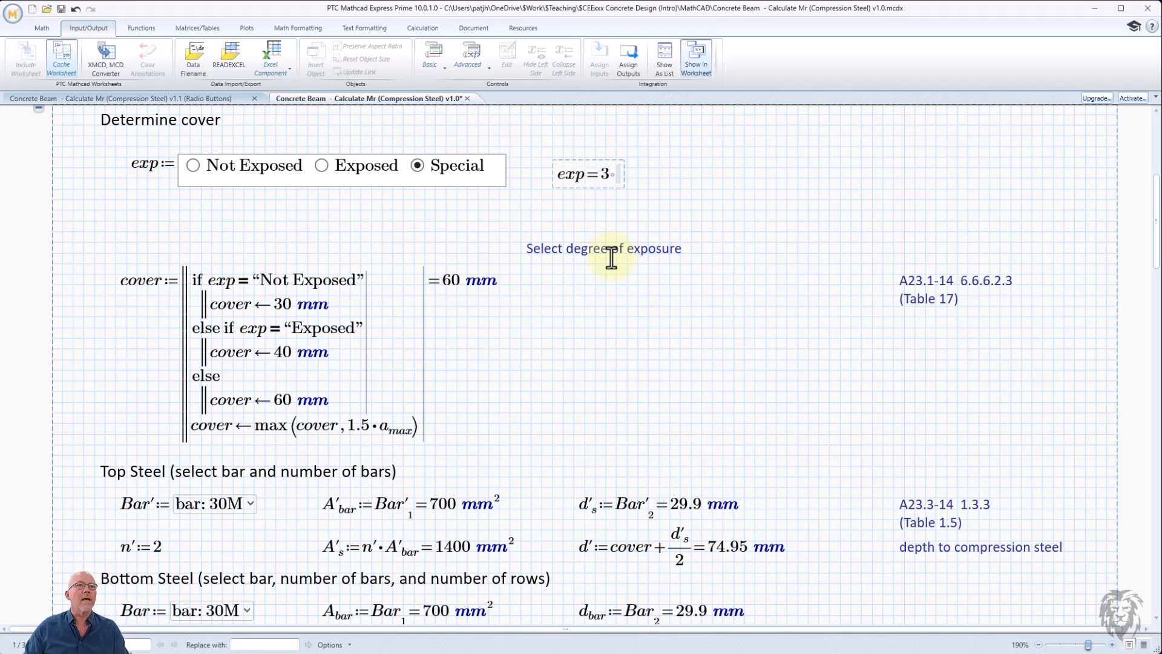
# - Move the exp result under the control and select each exposure option in turn to check its value
pyautogui.moveTo(603, 188); pyautogui.dragTo(296, 196)
pyautogui.click(321, 167)
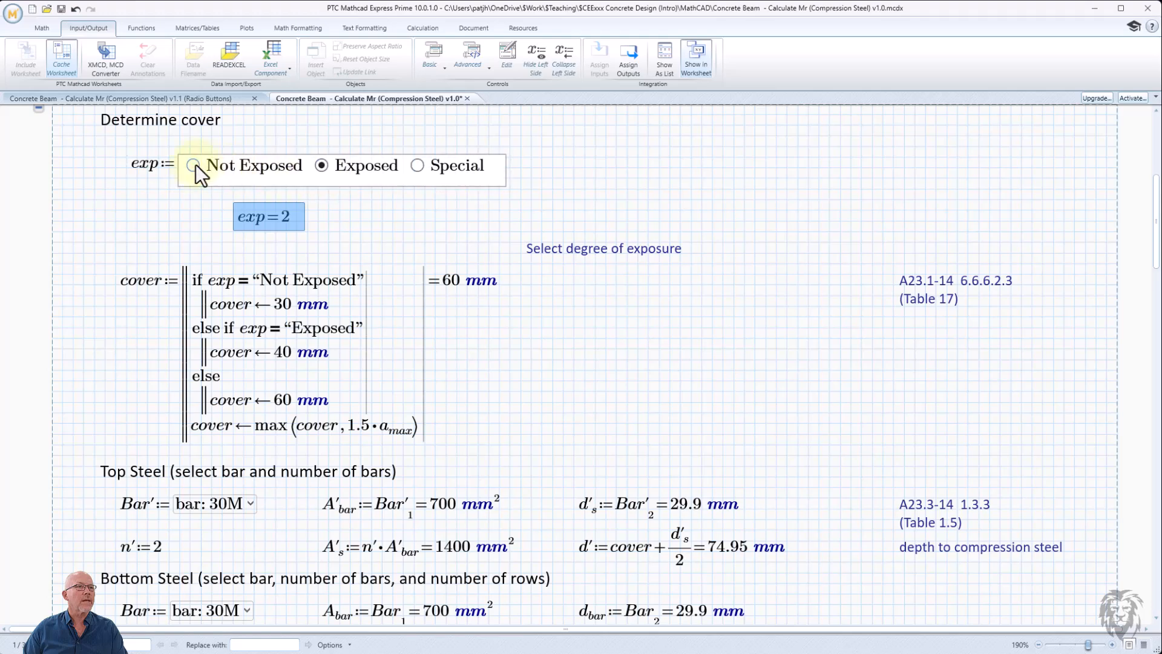
pyautogui.click(189, 165)
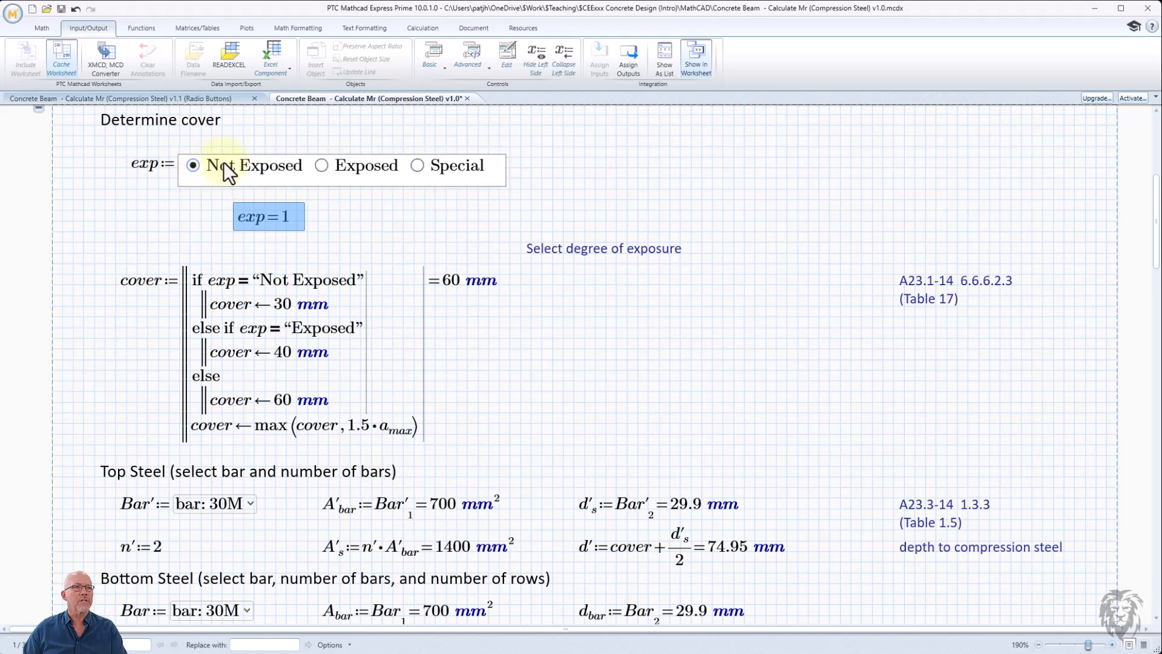
pyautogui.click(324, 166)
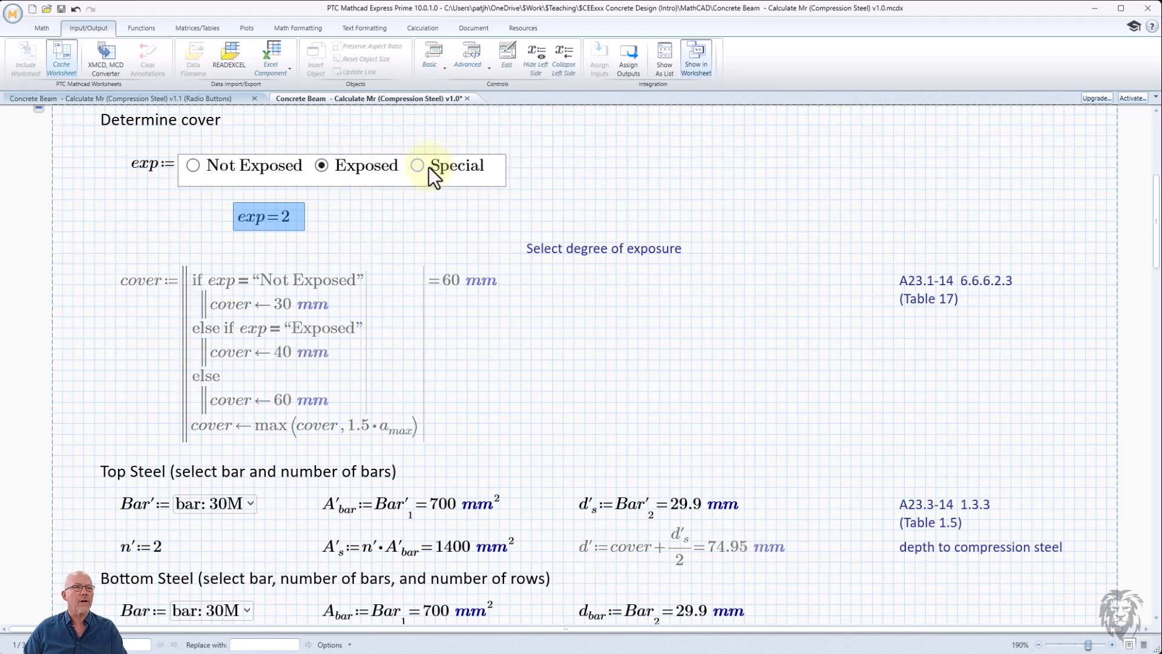
pyautogui.click(426, 166)
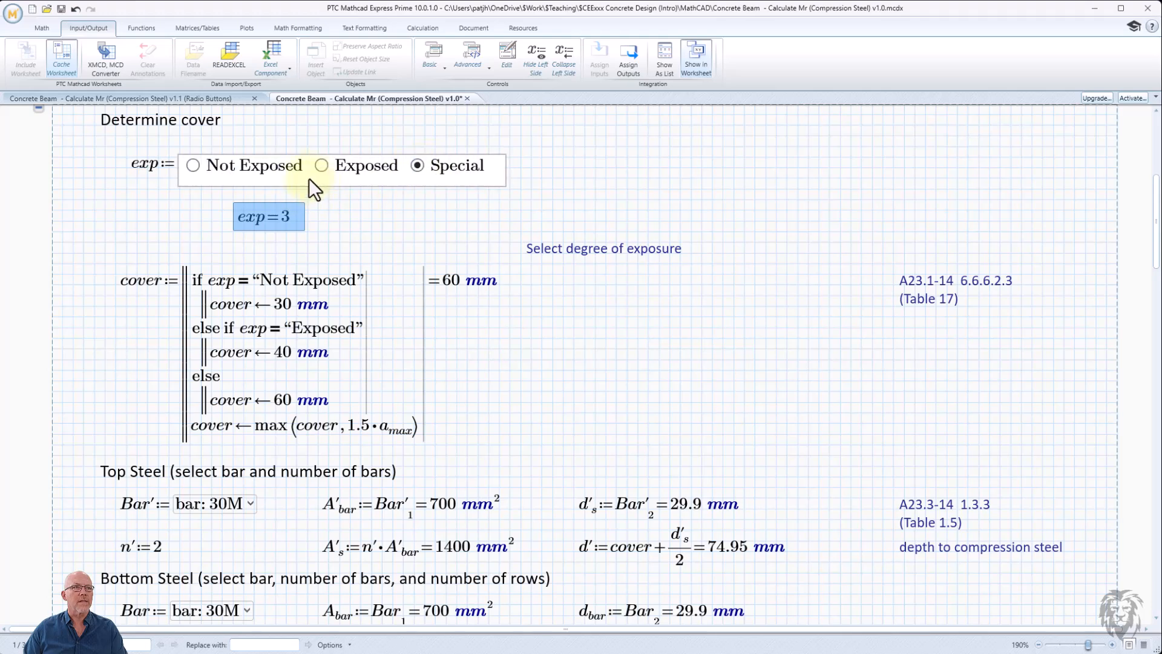
pyautogui.click(323, 164)
pyautogui.click(192, 165)
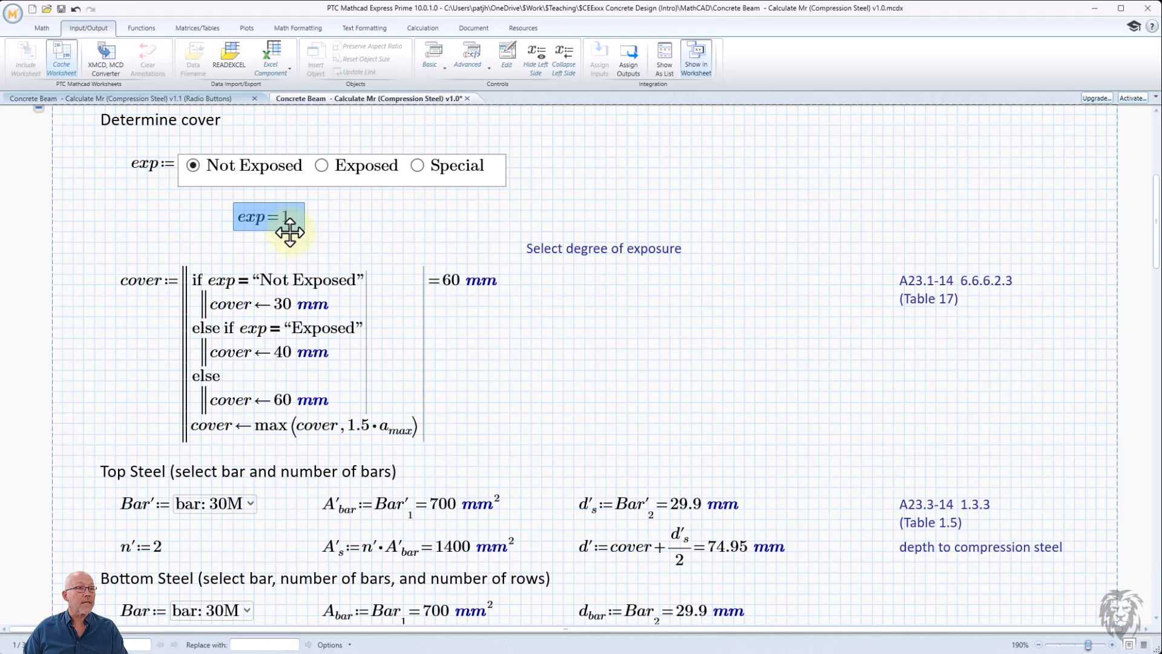
# - Move the exp result back to the right of the radio button control
pyautogui.moveTo(296, 231); pyautogui.dragTo(592, 190)
pyautogui.click(486, 253)
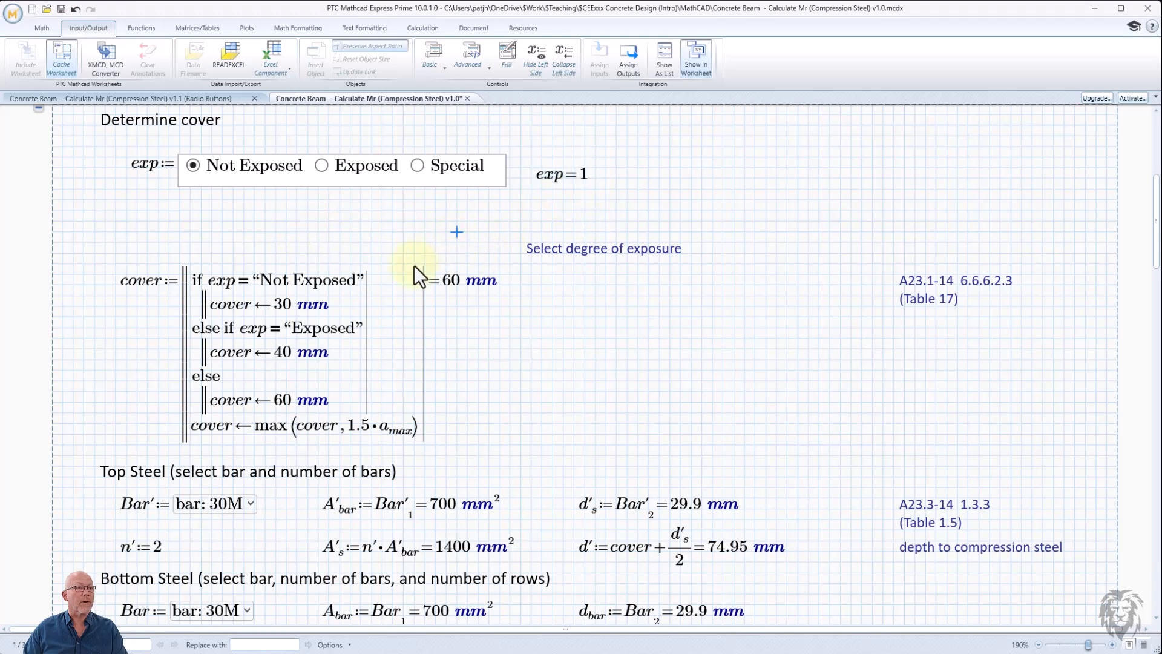
# - Replace the "Not Exposed" condition in the cover program with 1
pyautogui.click(287, 279)
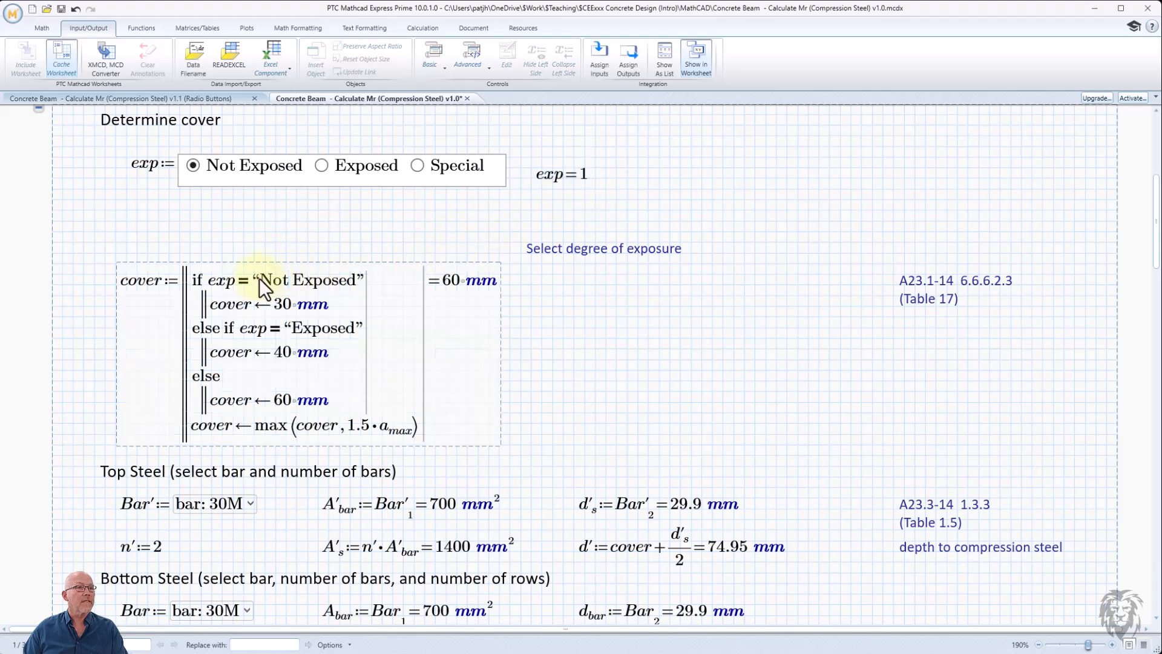
pyautogui.moveTo(260, 278); pyautogui.dragTo(299, 284)
pyautogui.click(302, 278)
pyautogui.write('1')
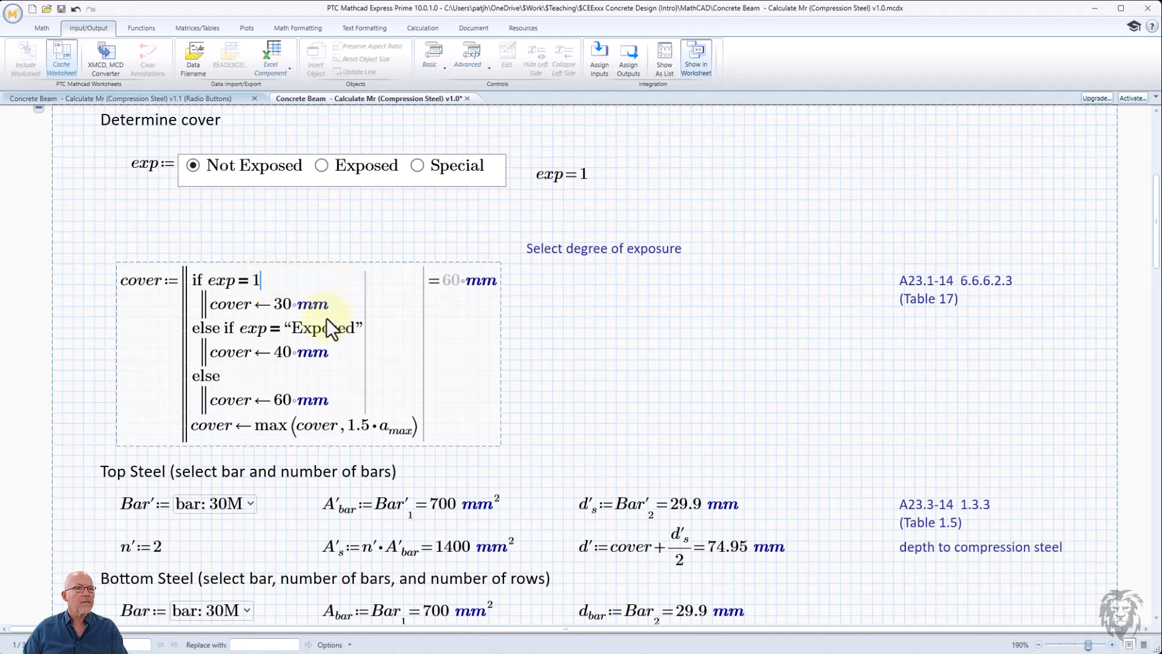
# - Replace the "Exposed" condition in the cover program with 2
pyautogui.moveTo(292, 328); pyautogui.dragTo(332, 328)
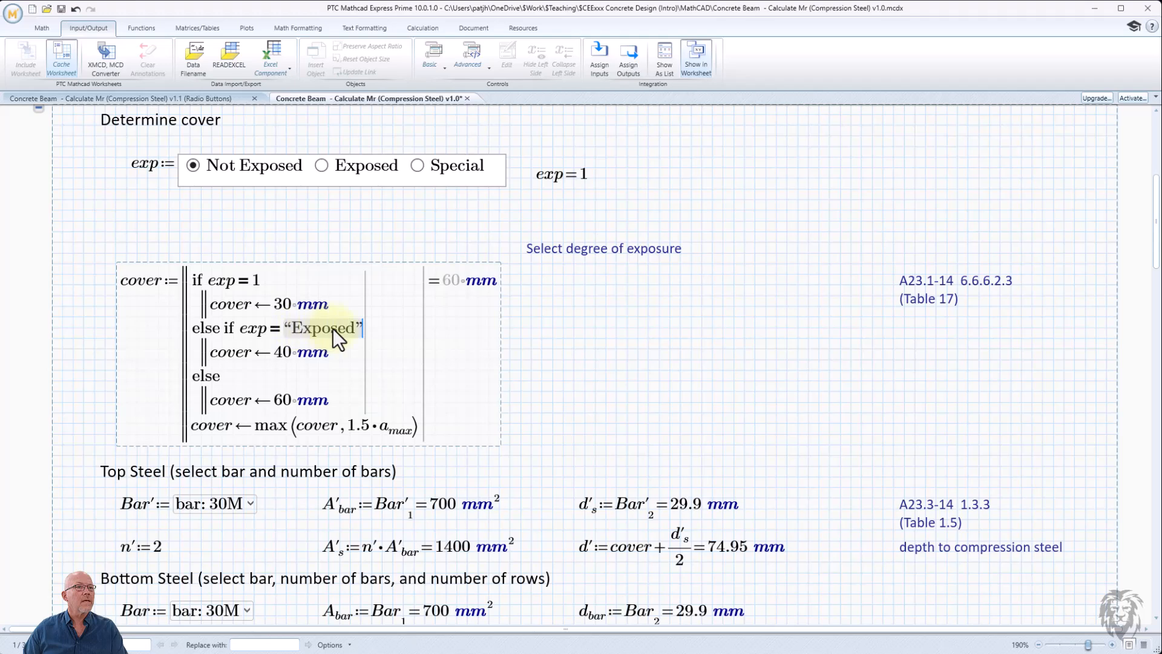
pyautogui.write('2')
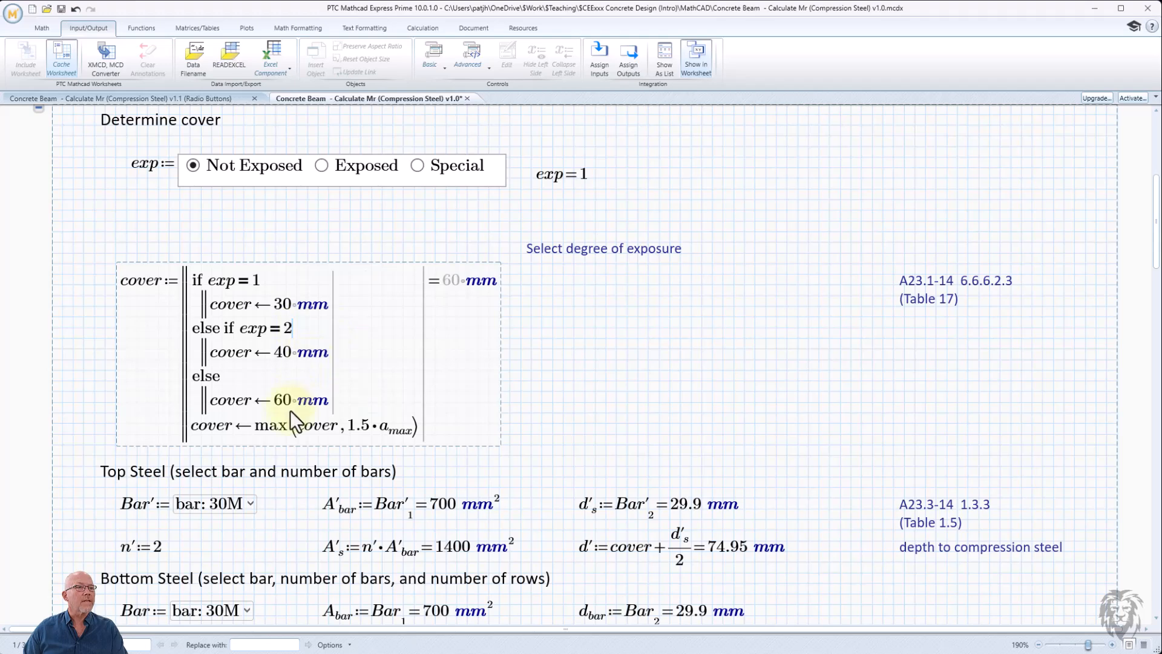
pyautogui.click(568, 379)
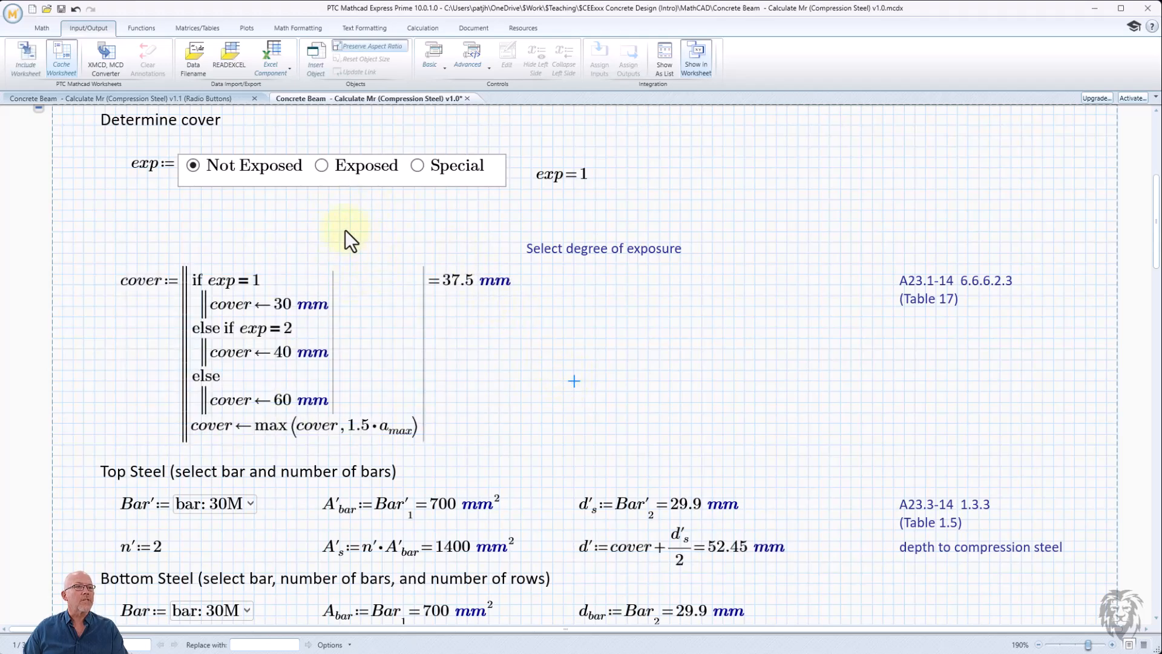
# - Move the cover program up to sit directly below the radio button control
pyautogui.click(94, 242)
pyautogui.moveTo(531, 367); pyautogui.dragTo(321, 200)
pyautogui.click(579, 281)
pyautogui.click(578, 245)
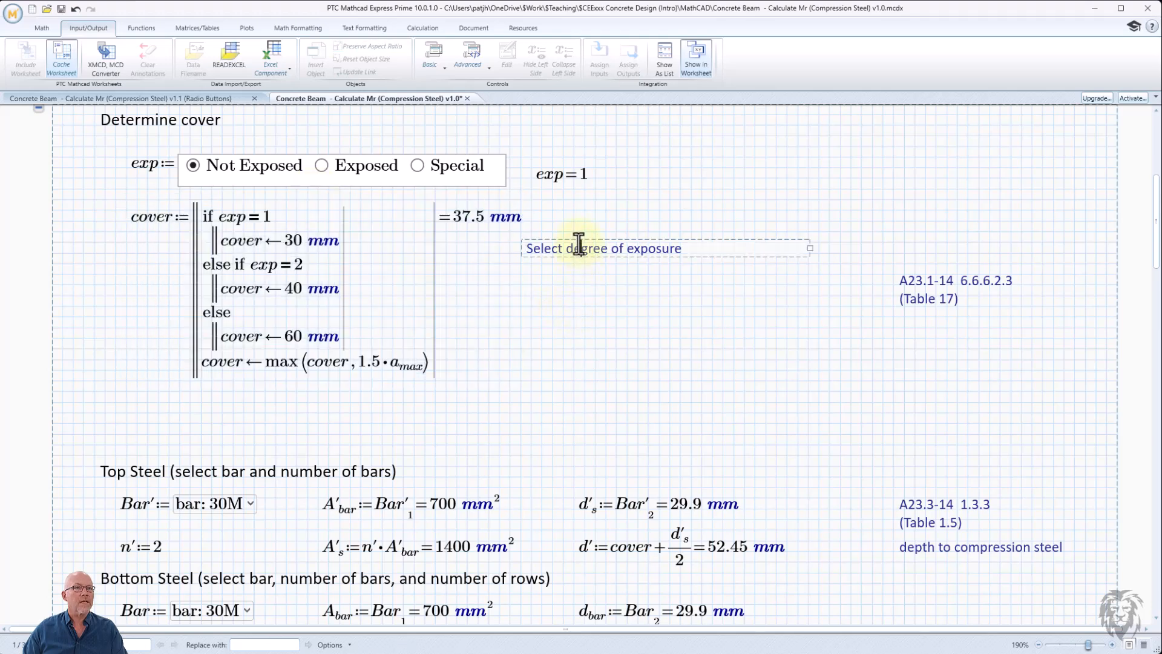
# - Place the "Select degree of exposure" label above the exp result, both beside the radio button control
pyautogui.moveTo(576, 238); pyautogui.dragTo(662, 167)
pyautogui.click(569, 173)
pyautogui.moveTo(558, 156); pyautogui.dragTo(639, 192)
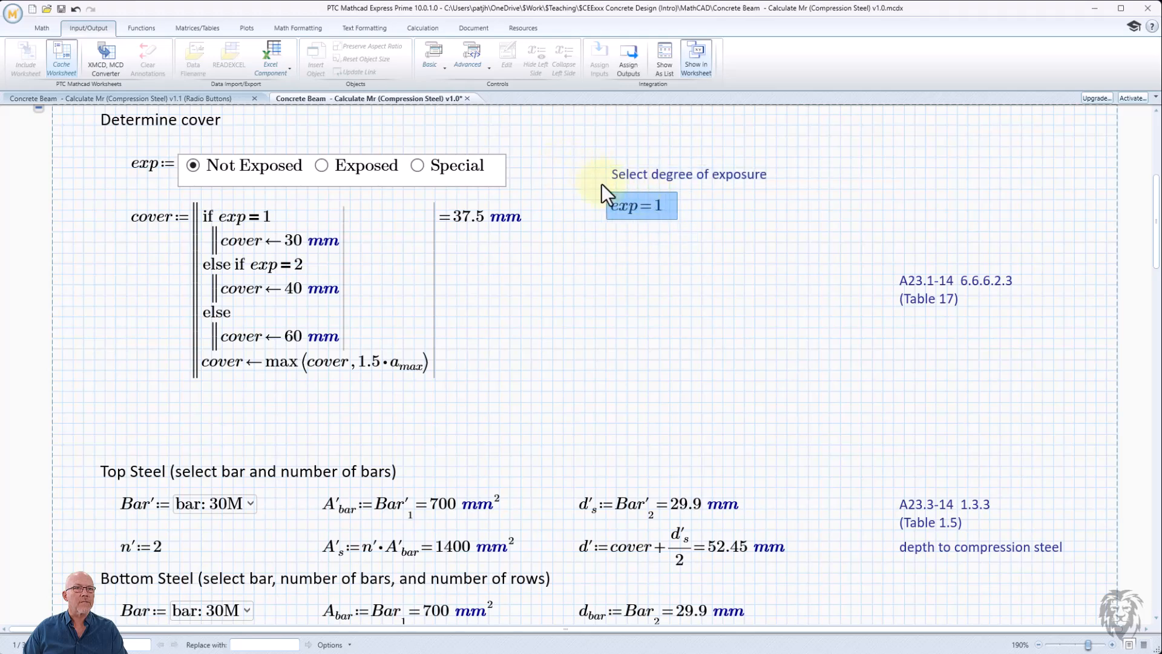
pyautogui.moveTo(590, 158); pyautogui.dragTo(594, 222)
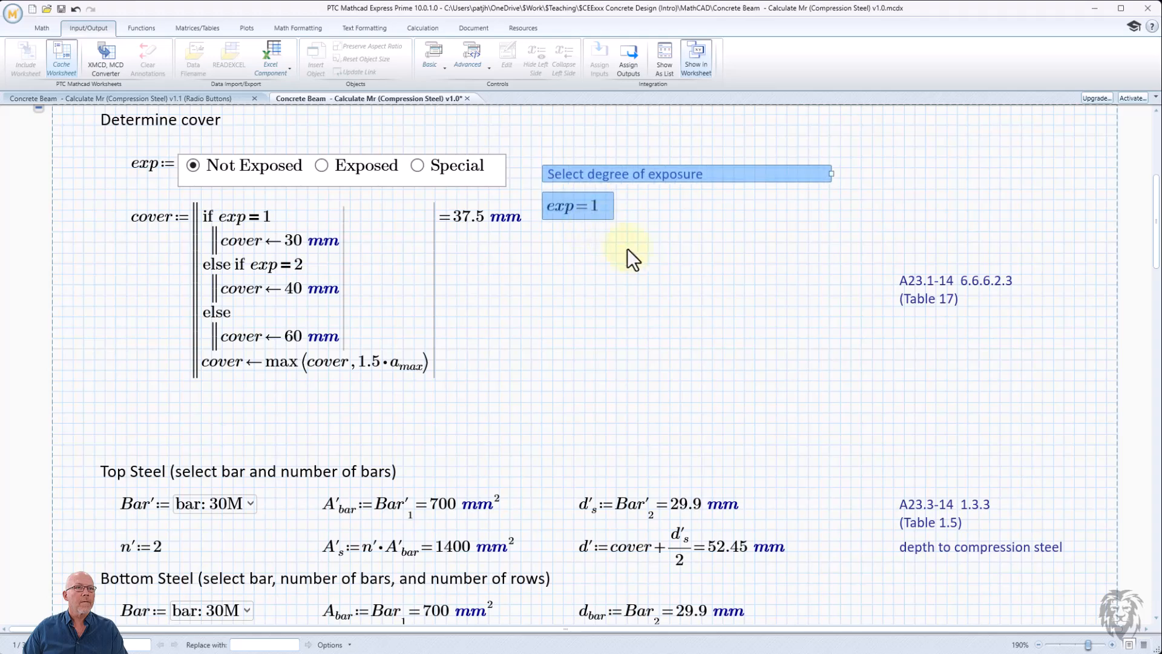
pyautogui.click(649, 264)
# - Set the maximum aggregate size a_max to 20 mm
pyautogui.scroll(1, 609, 266)
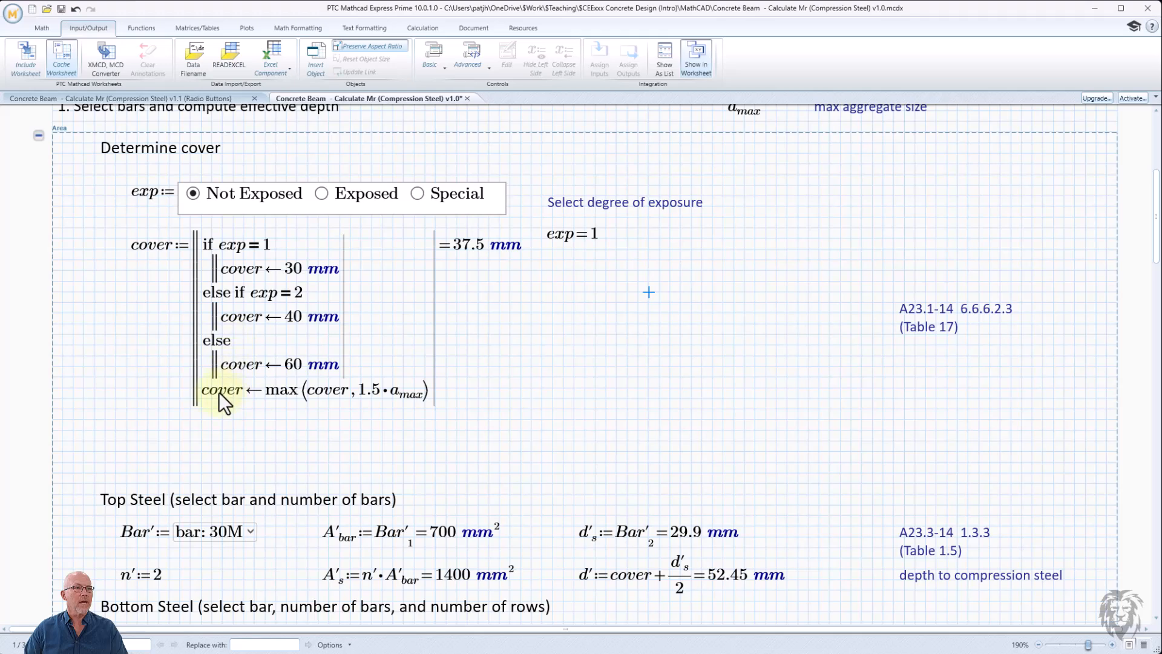
pyautogui.scroll(5, 400, 395)
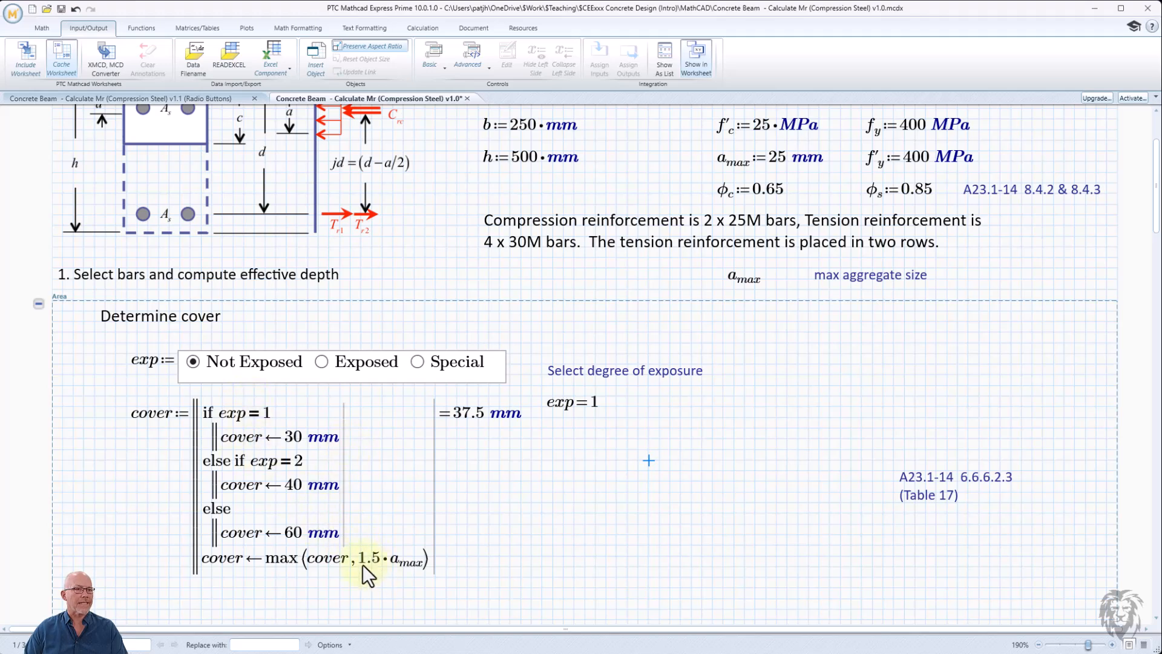
pyautogui.click(781, 158)
pyautogui.press('BackSpace')
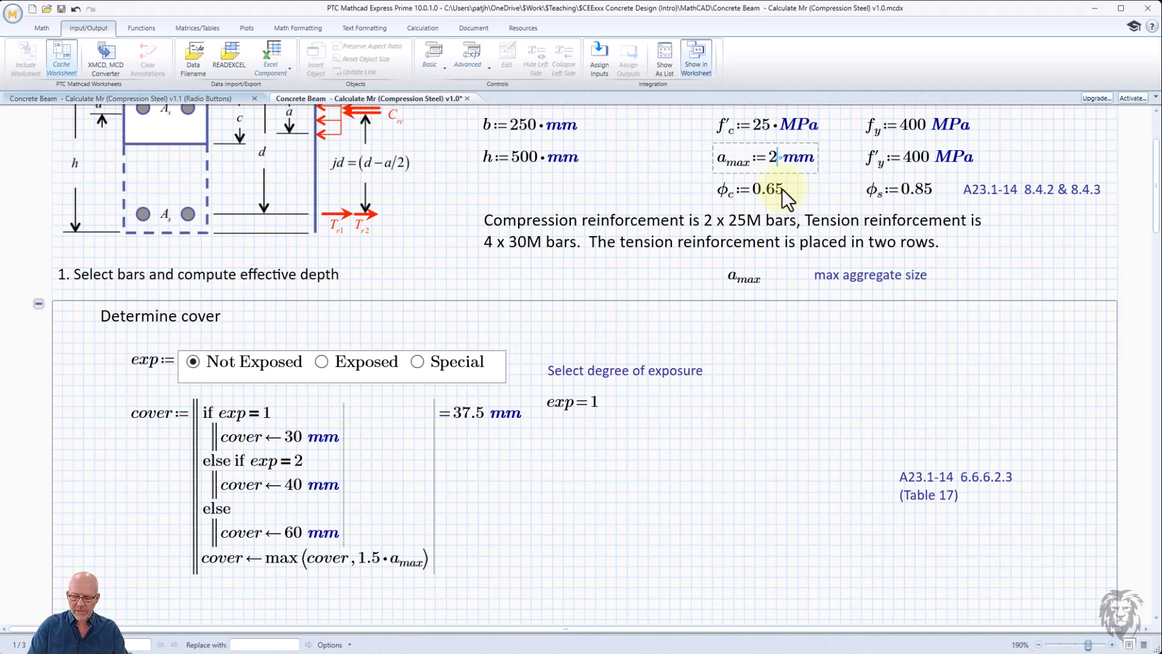
pyautogui.write('0')
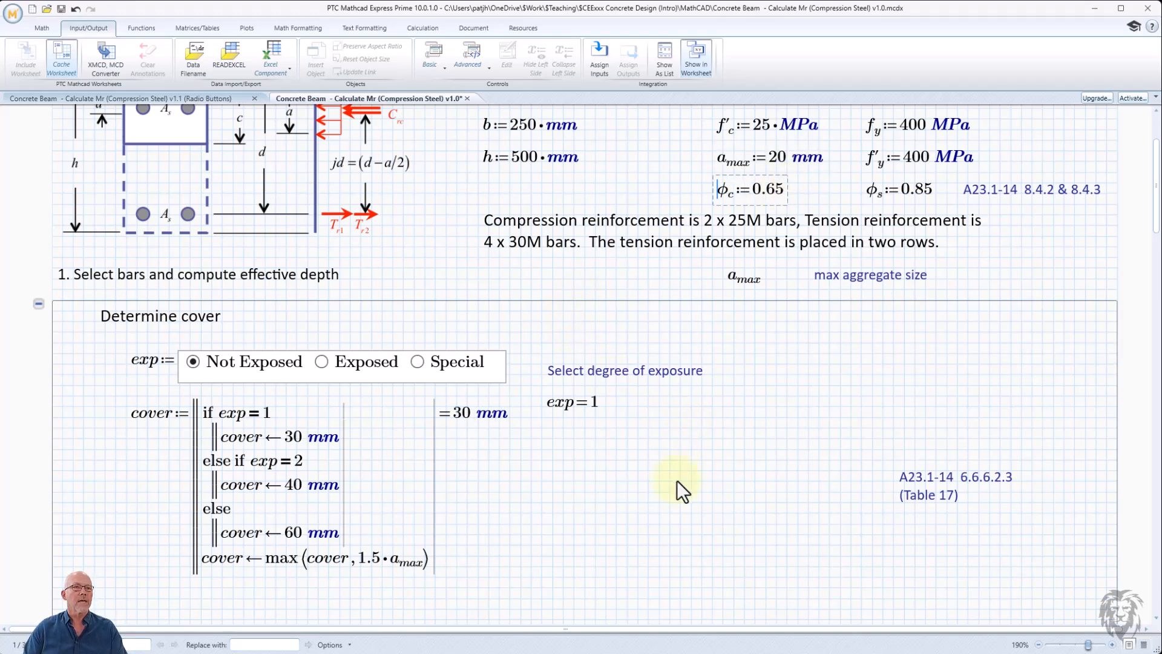
pyautogui.click(681, 491)
# - Select the Exposed and Special options to check the computed cover
pyautogui.scroll(-3, 274, 444)
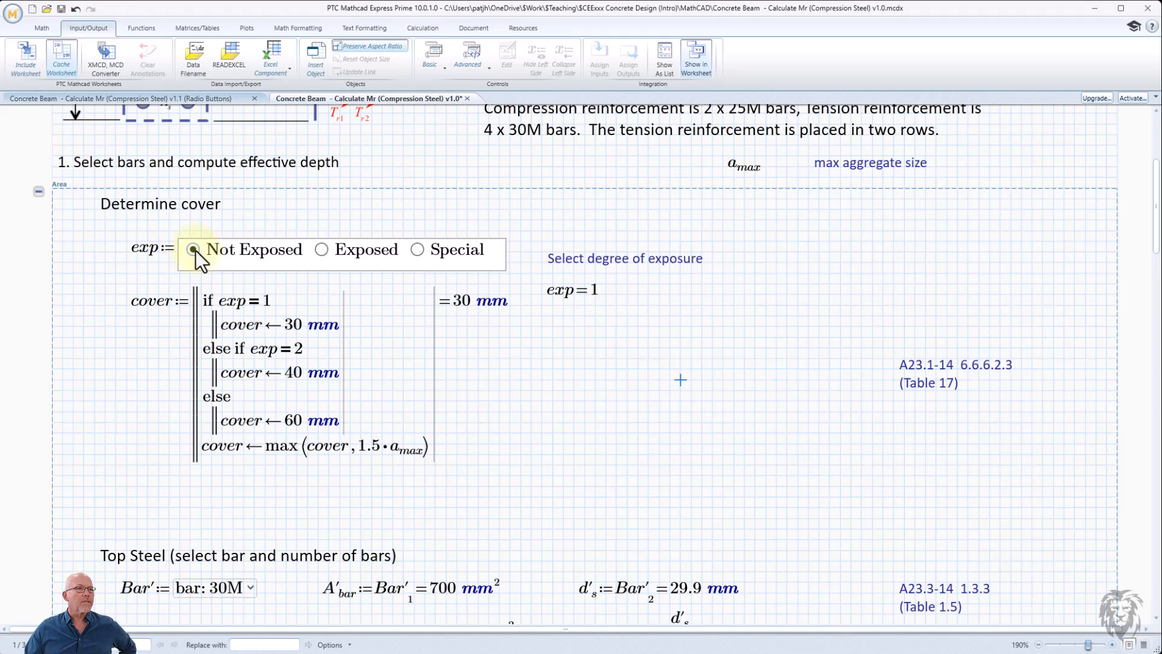
pyautogui.click(321, 248)
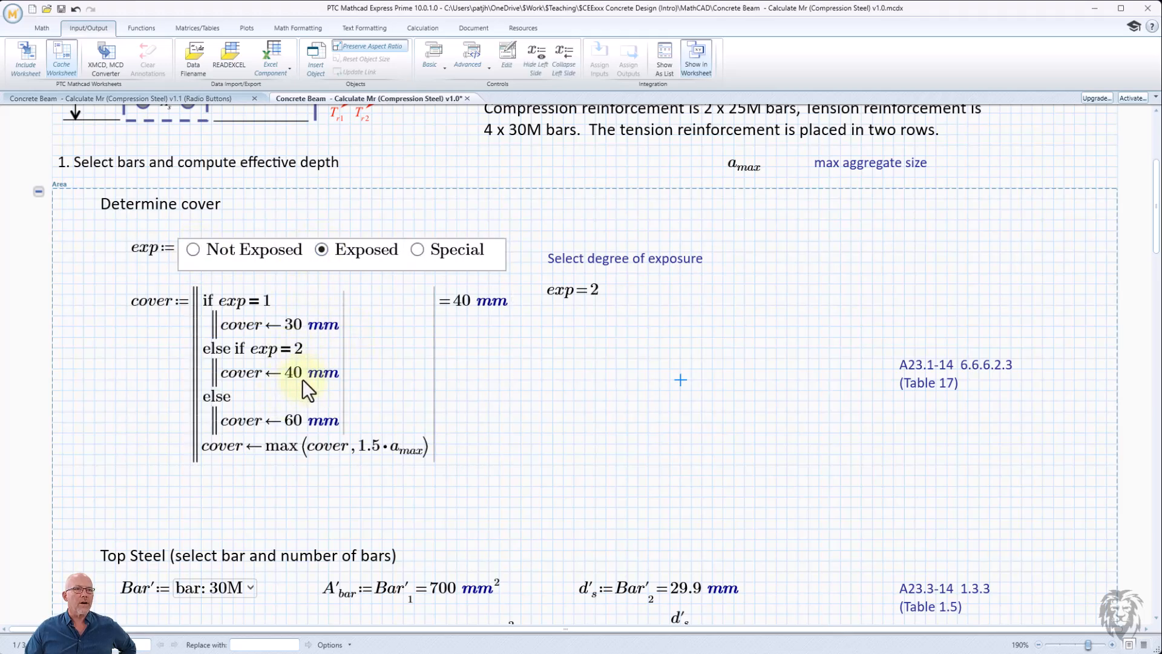
pyautogui.click(417, 248)
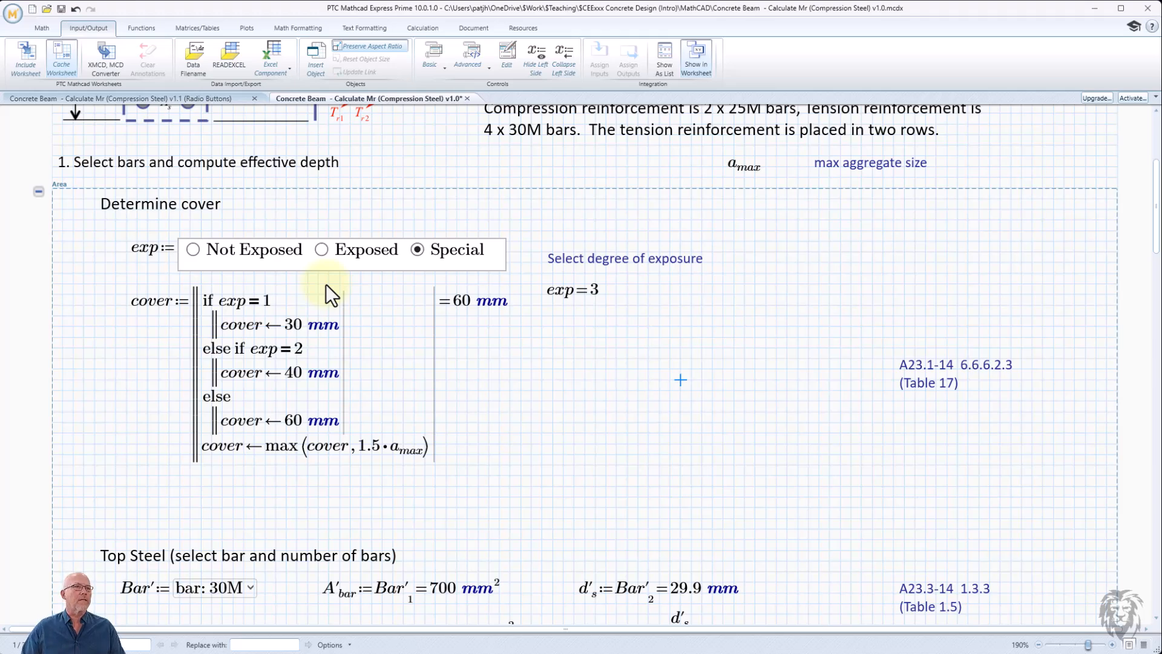
# - Open the radio button's script and add a line in the Exec function: strRet=RadioBtn.GetText(RadioBtn.SelectedButton()-1)
pyautogui.rightClick(286, 257)
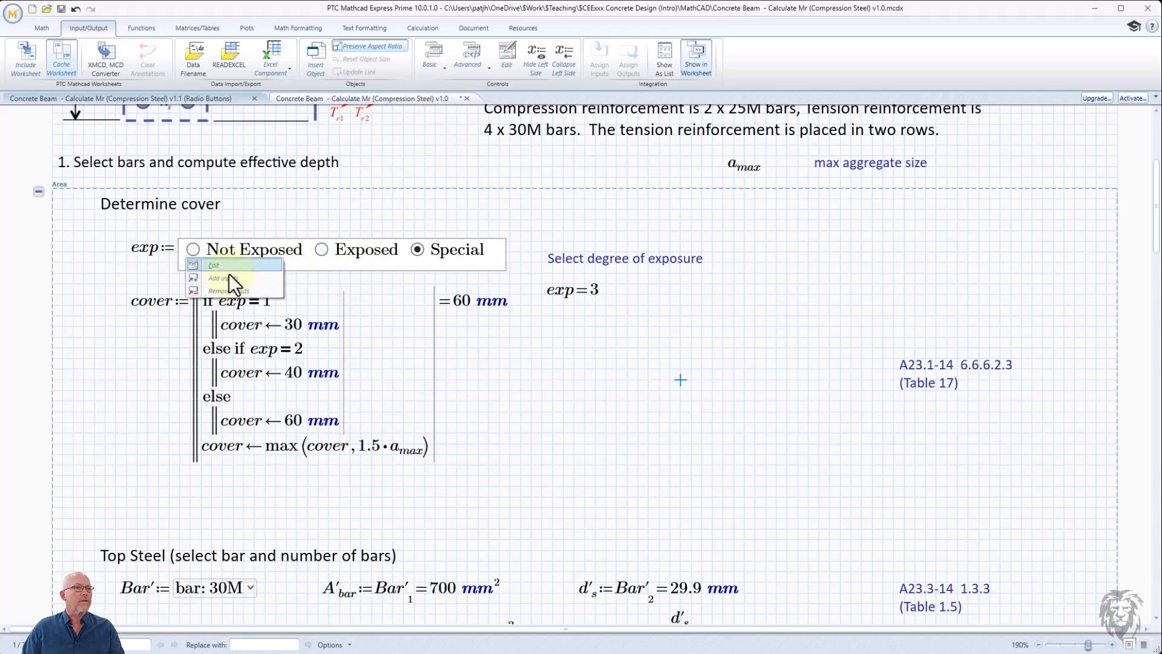
pyautogui.click(216, 265)
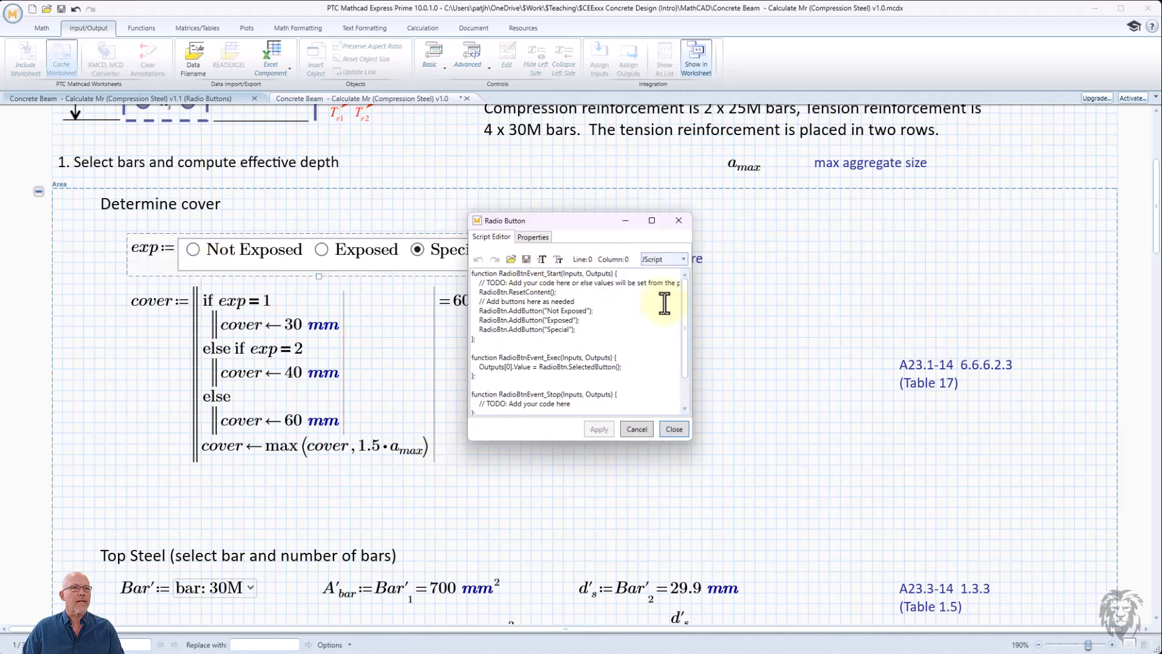
pyautogui.moveTo(690, 439); pyautogui.dragTo(837, 559)
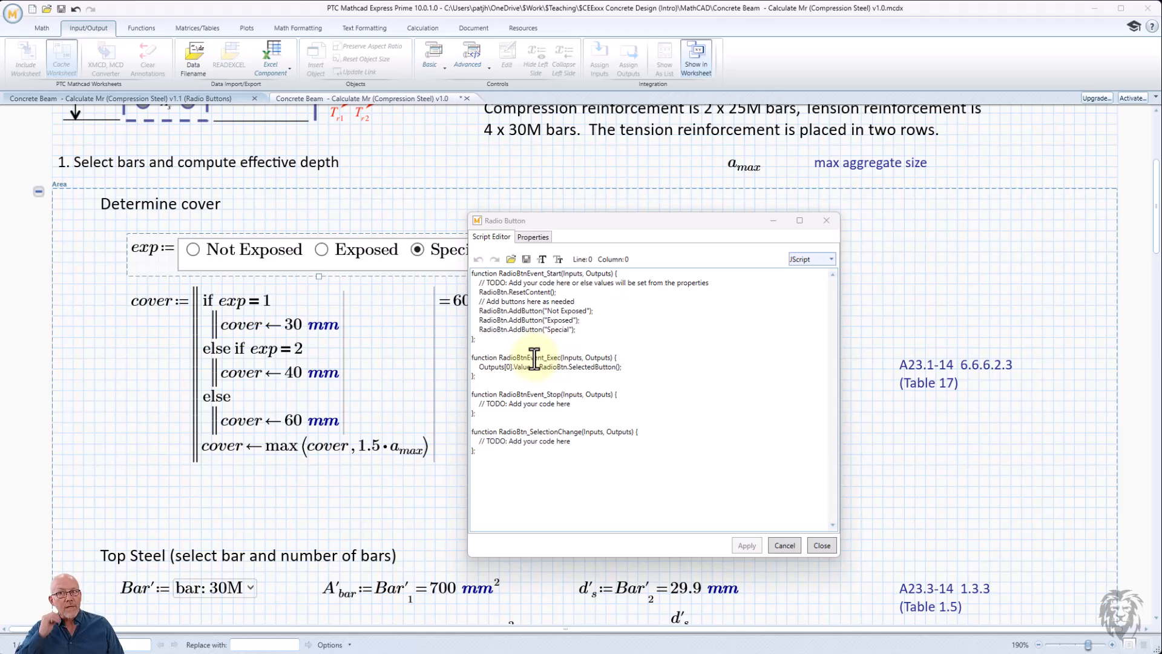
pyautogui.click(481, 368)
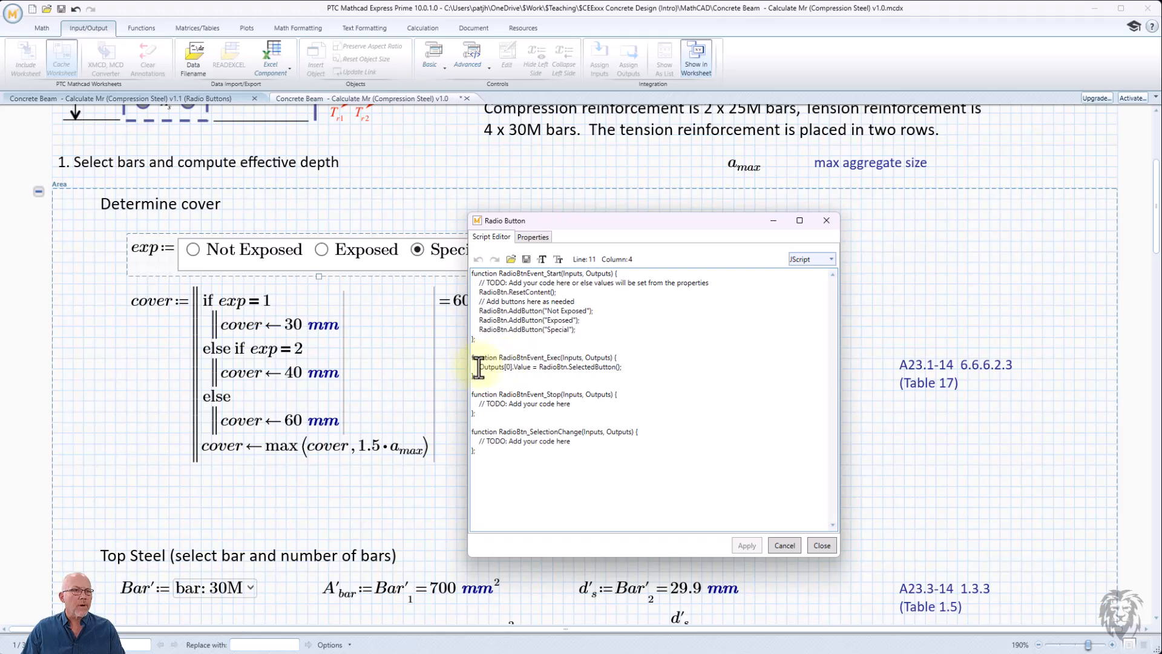
pyautogui.press('Return')
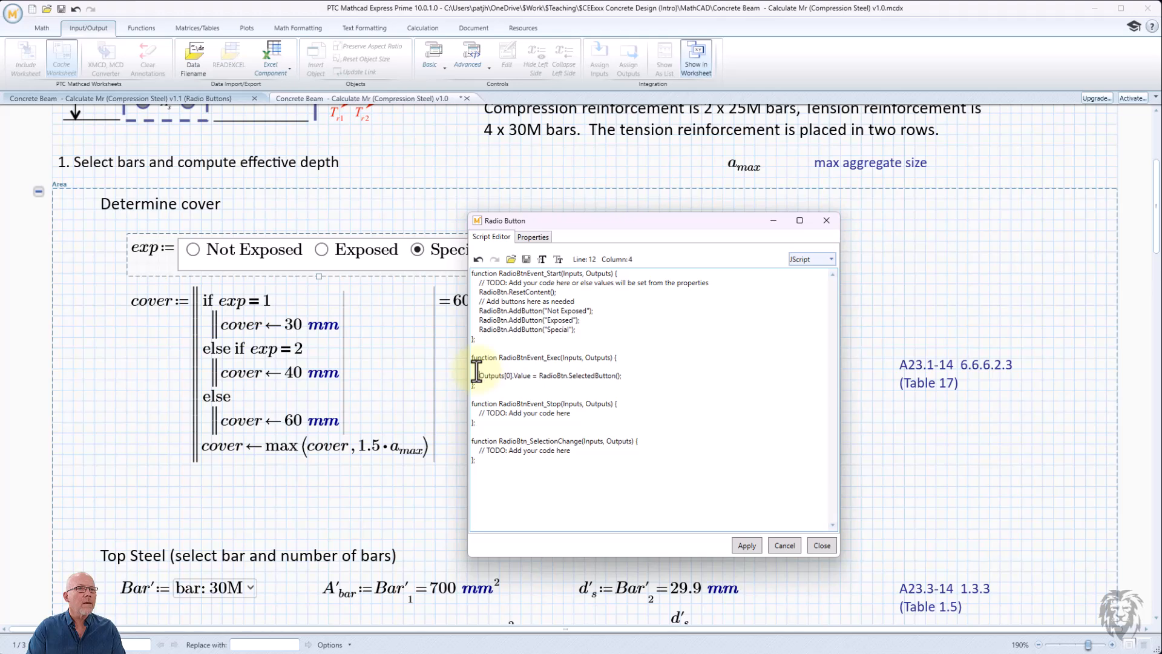
pyautogui.press('Up')
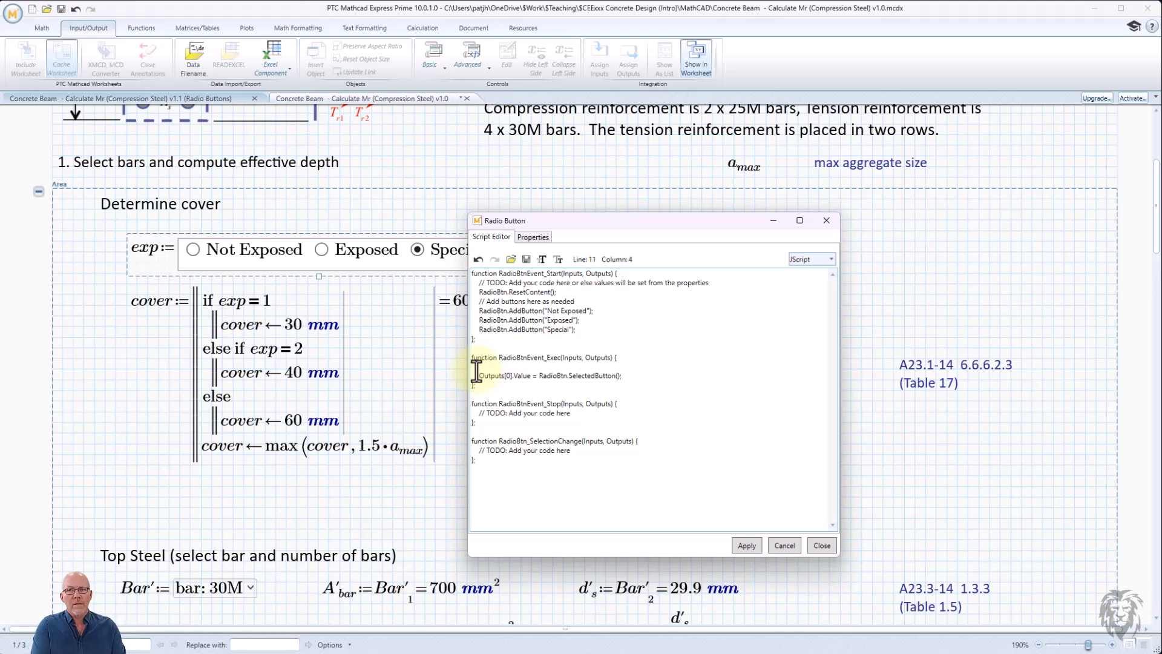
pyautogui.write('str')
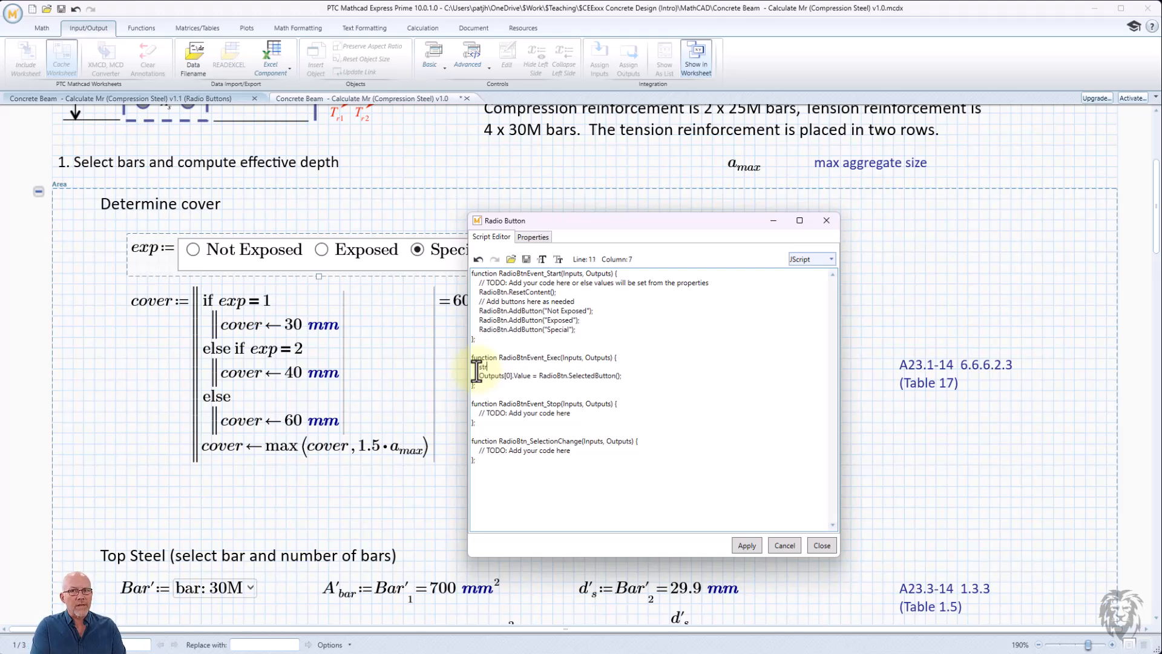
pyautogui.write('Ret')
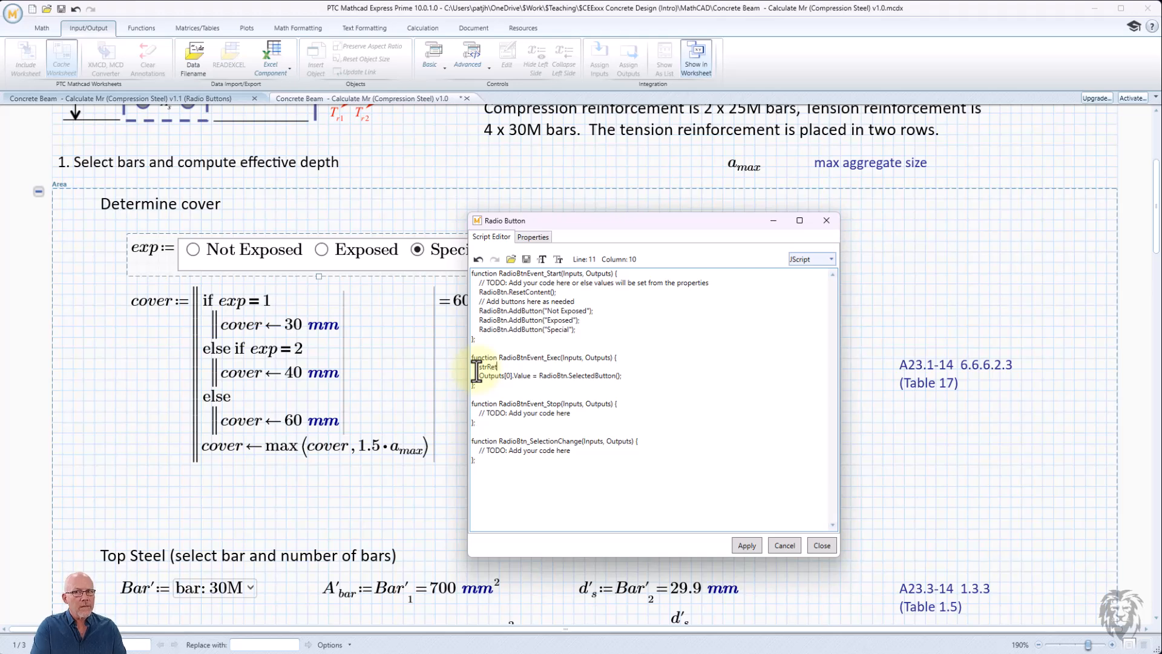
pyautogui.write('=')
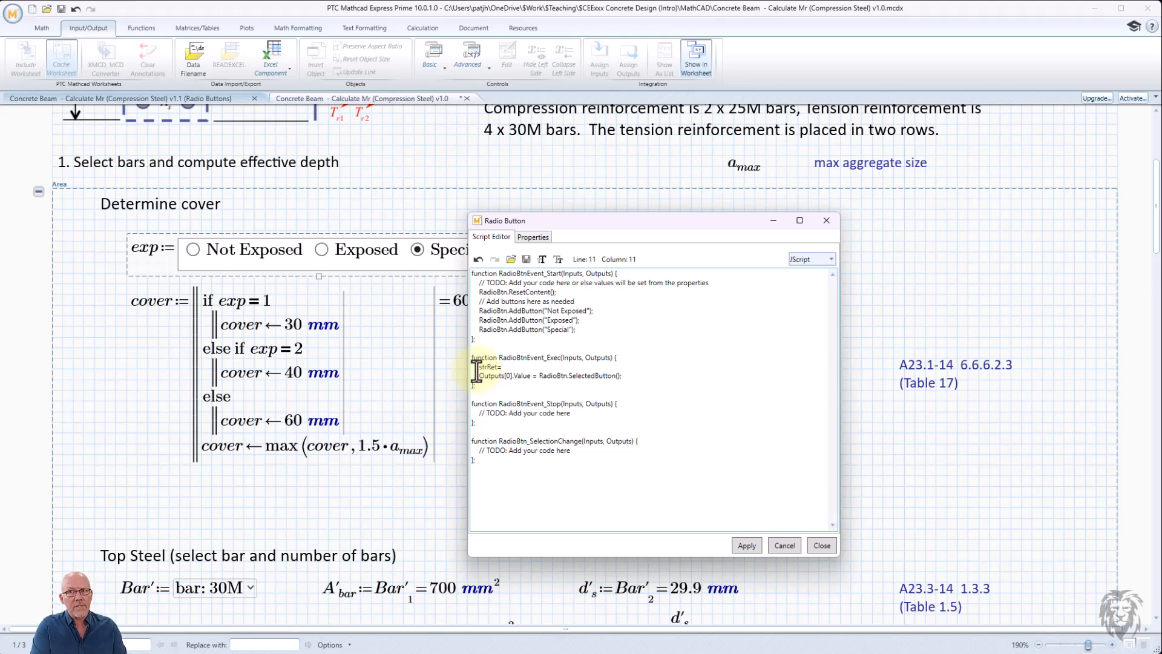
pyautogui.write('RadioBt')
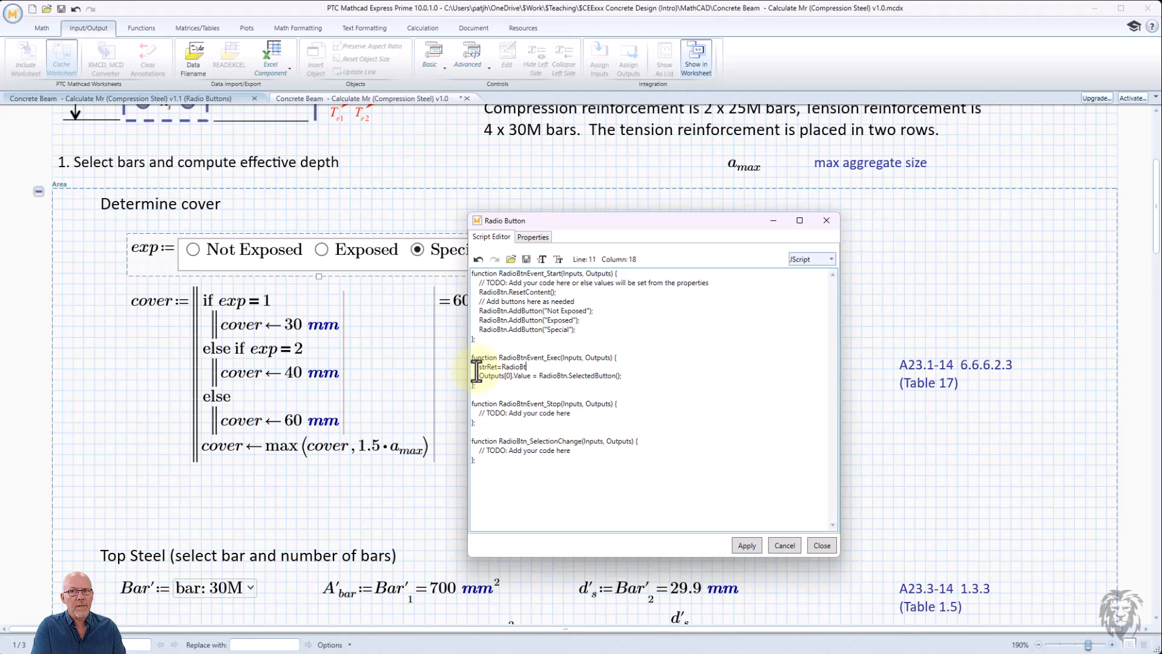
pyautogui.write('n')
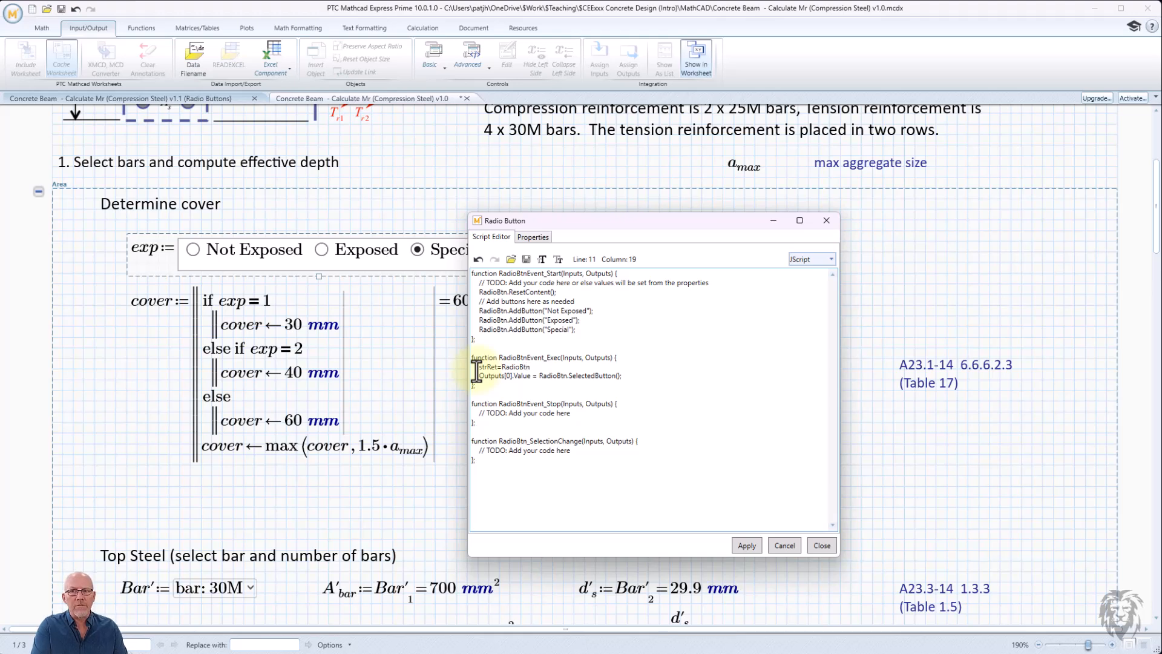
pyautogui.write('.GetText')
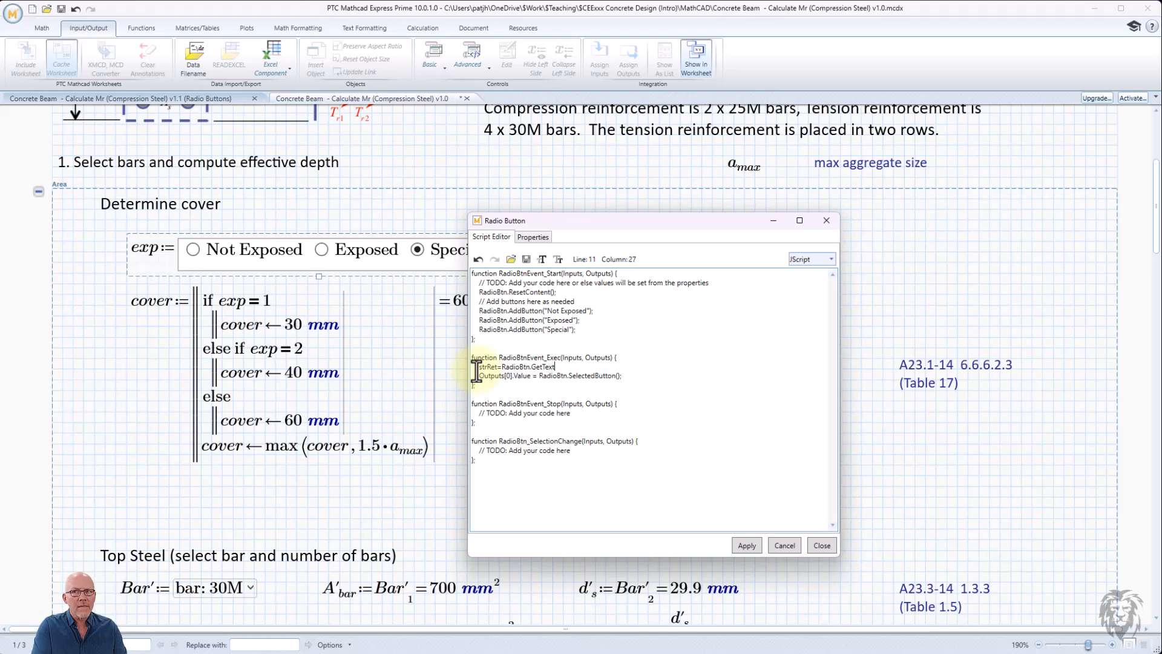
pyautogui.write('(Radio')
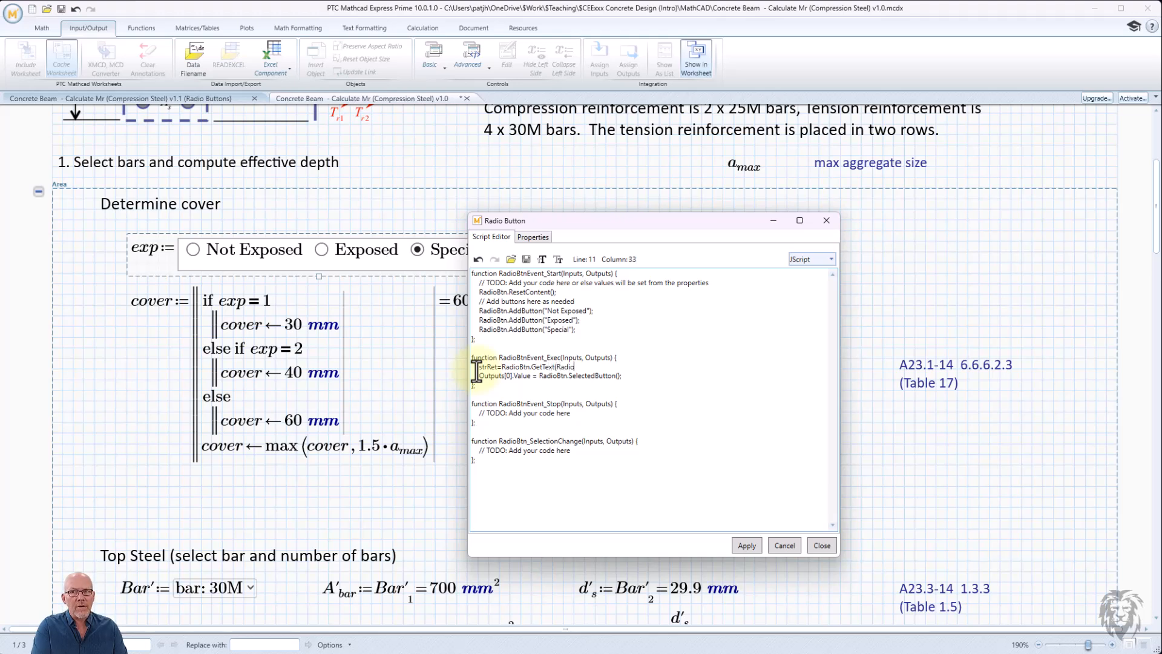
pyautogui.write('Btn.SelectedButton(')
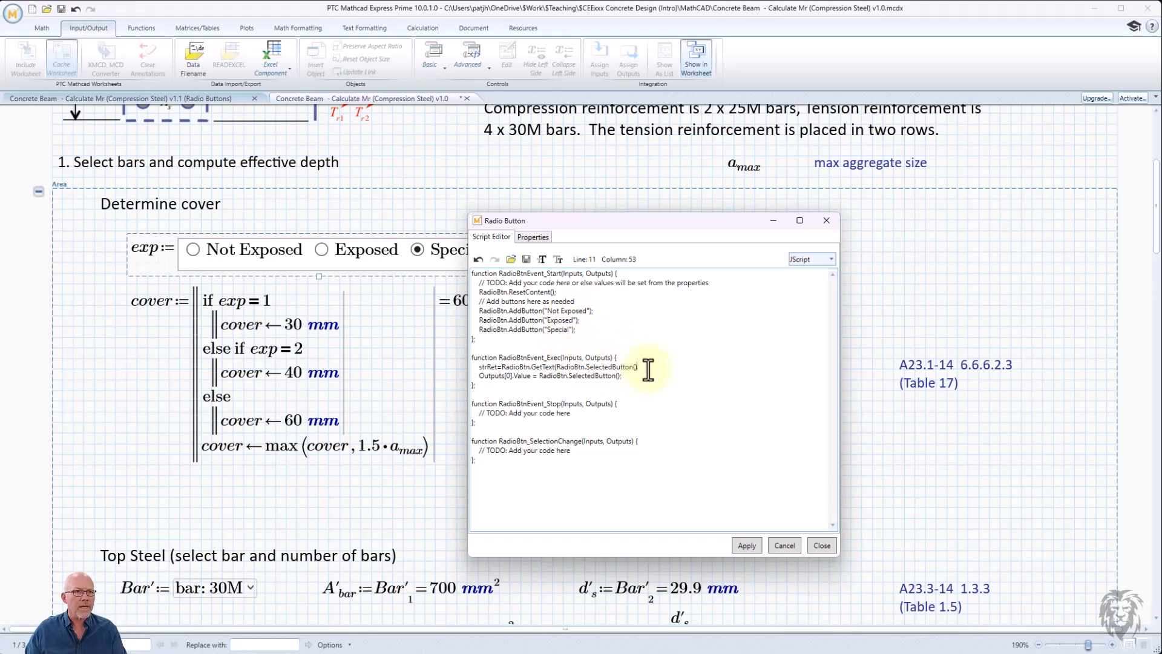
pyautogui.write('-1')
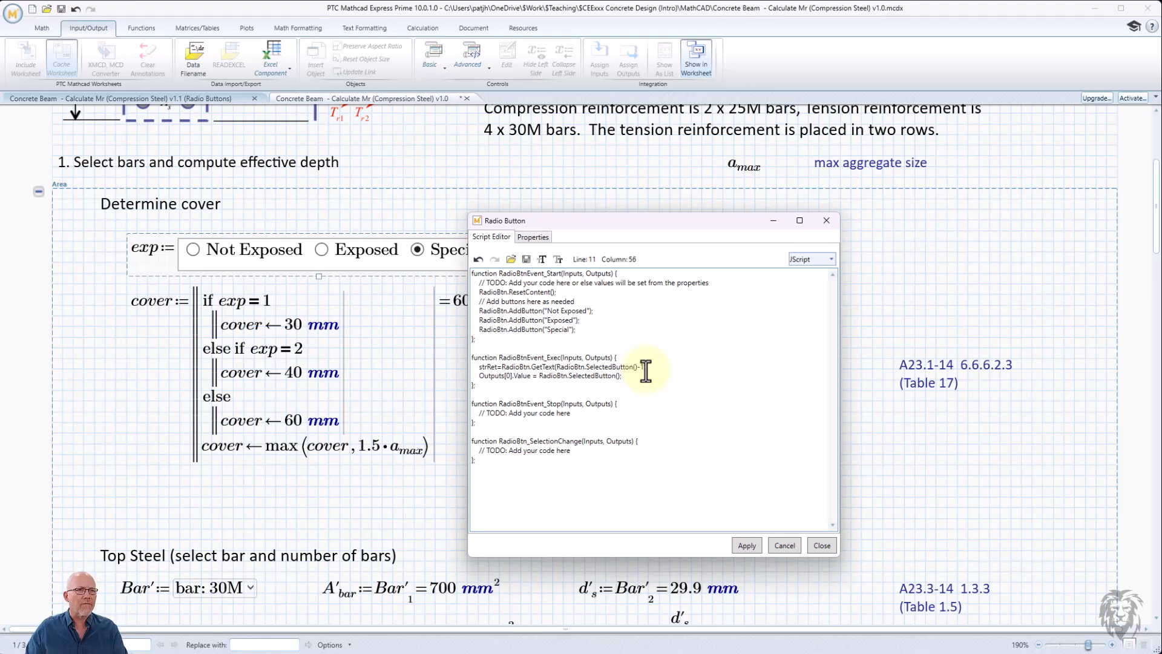
pyautogui.write(')')
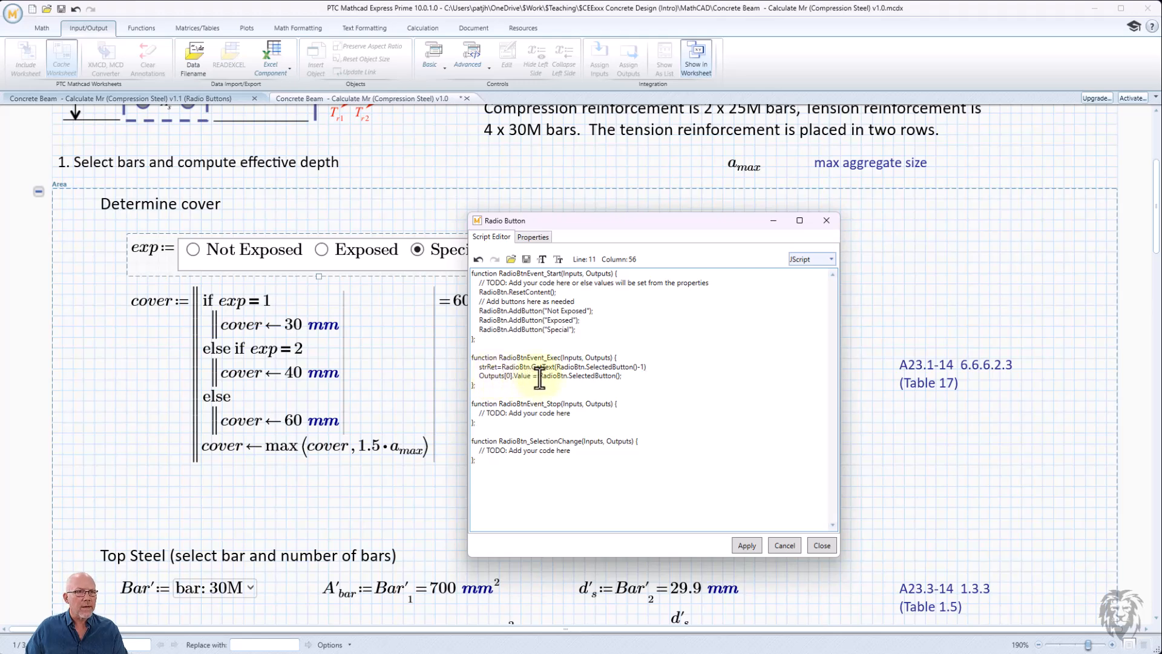
# - Replace the output value RadioBtn.SelectedButton() with strRet, apply the script and close the editor
pyautogui.moveTo(538, 380); pyautogui.dragTo(622, 379)
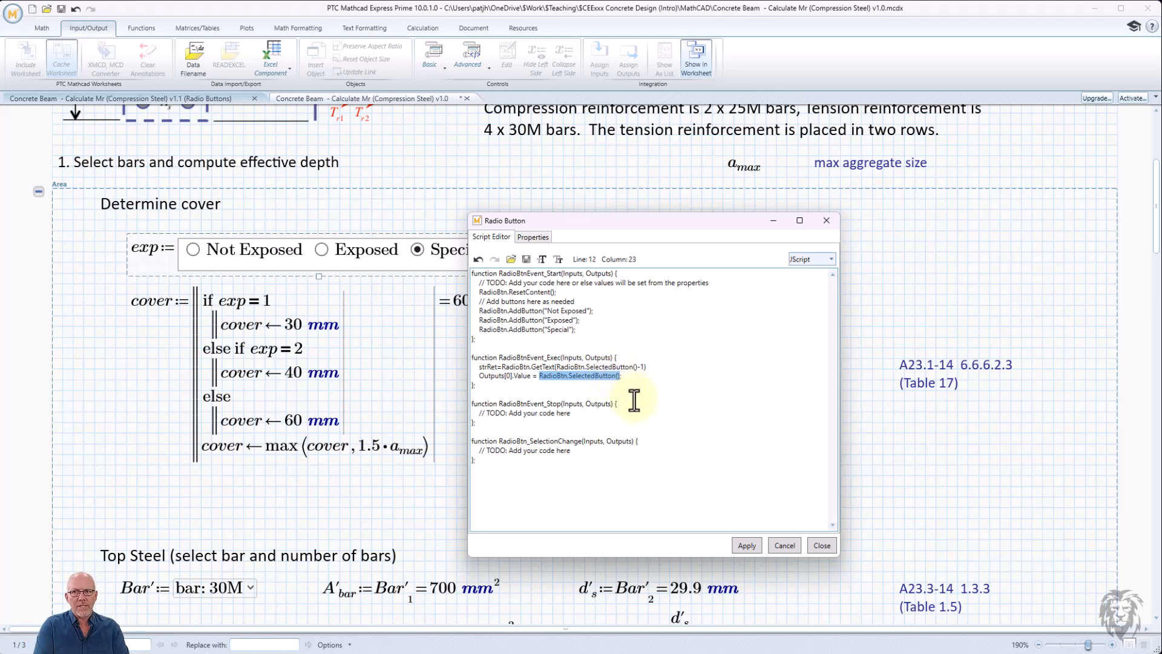
pyautogui.write('strRet')
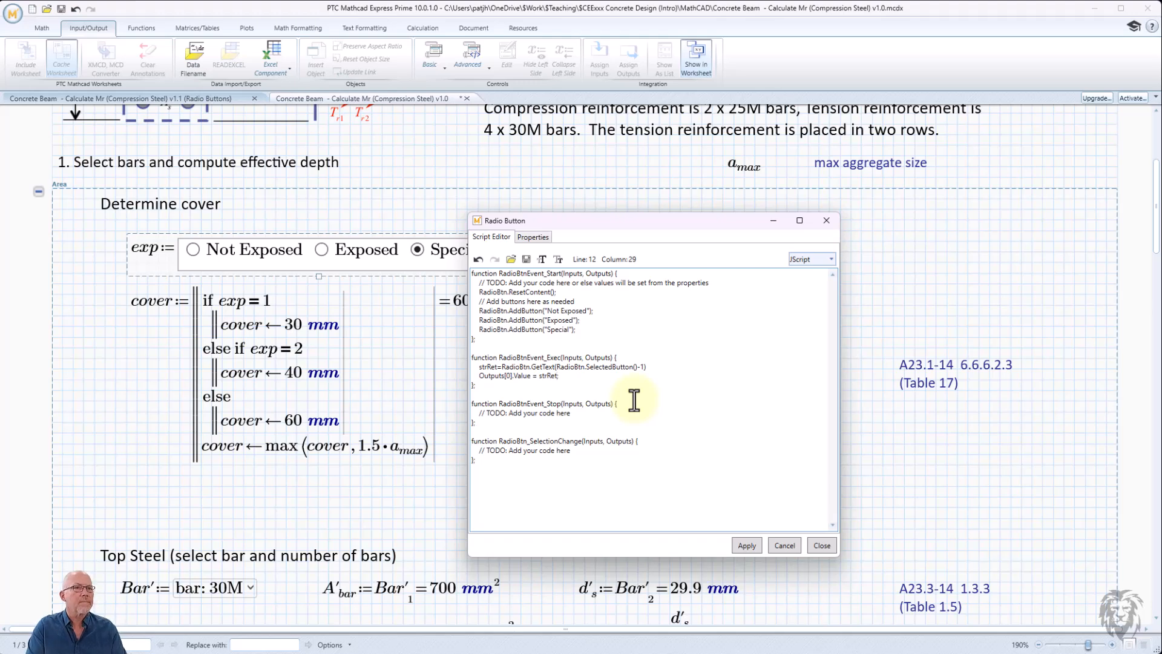
pyautogui.click(748, 547)
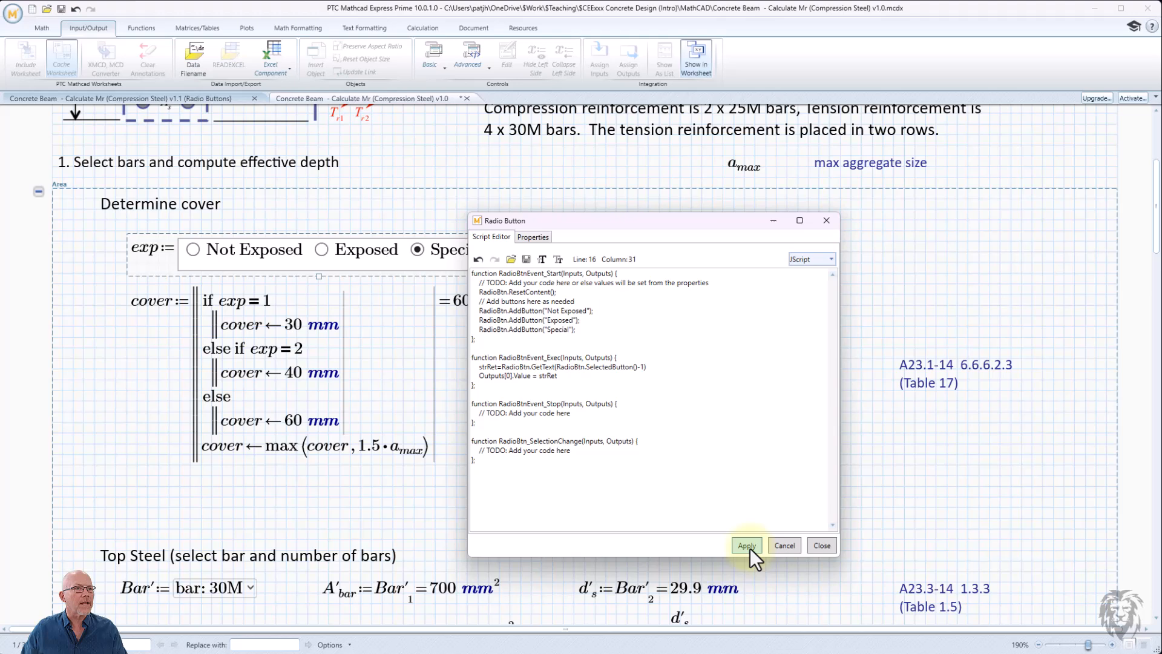
pyautogui.click(815, 546)
# - Select each exposure option in turn to check the text value that exp returns
pyautogui.click(566, 295)
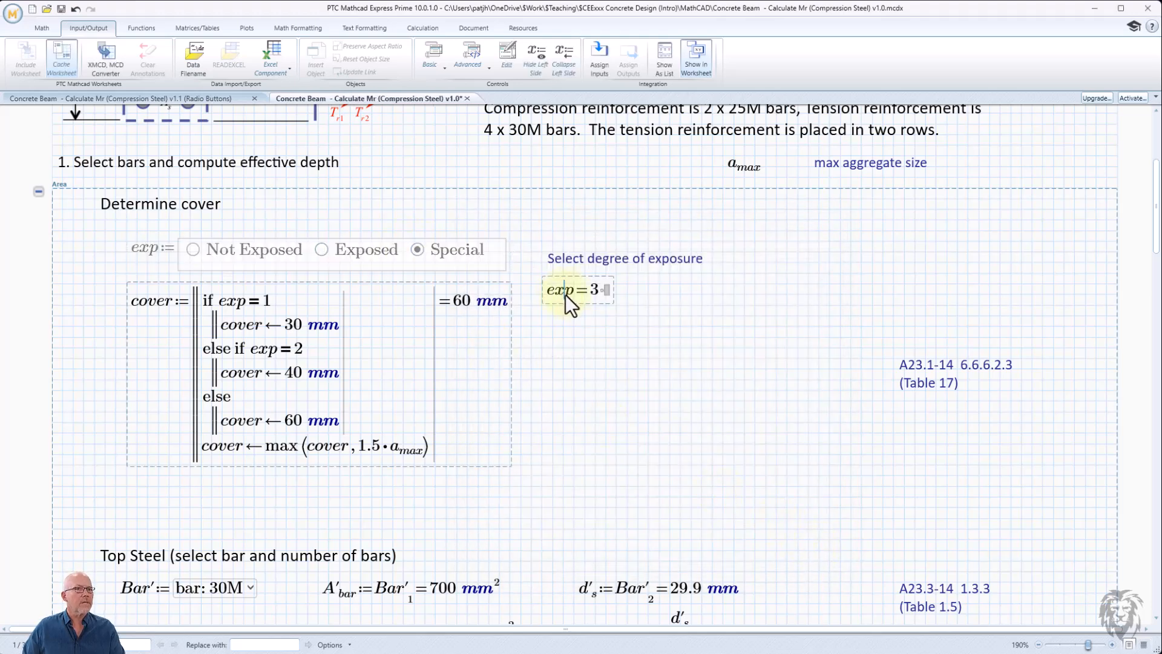
pyautogui.click(659, 327)
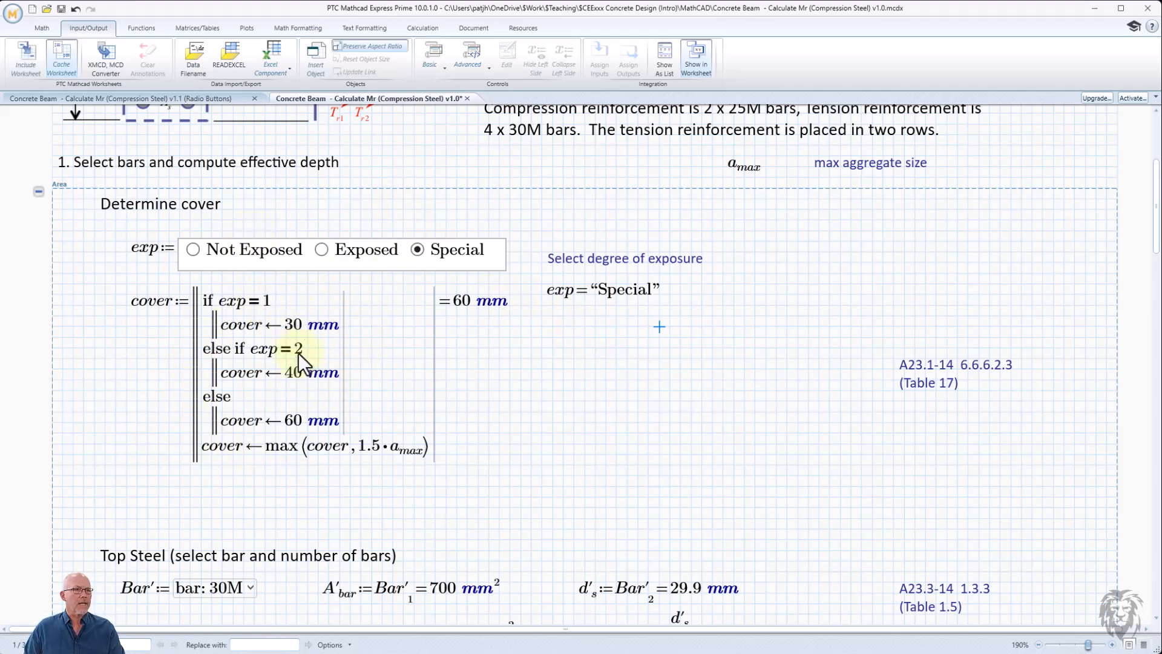
pyautogui.click(193, 250)
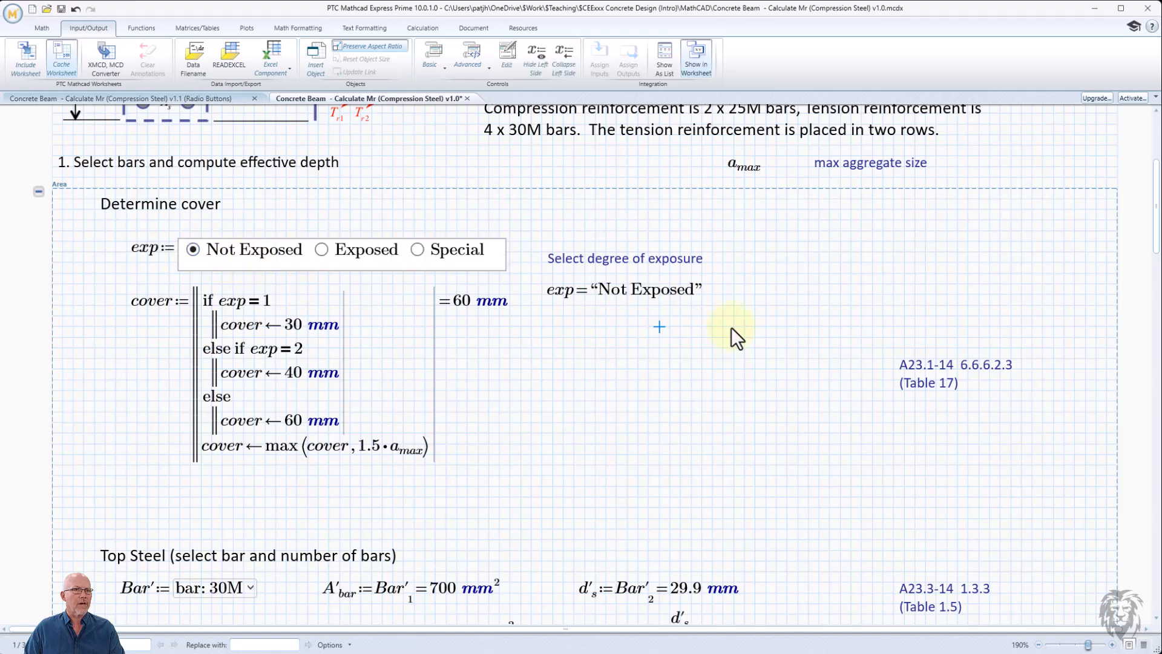
pyautogui.click(320, 249)
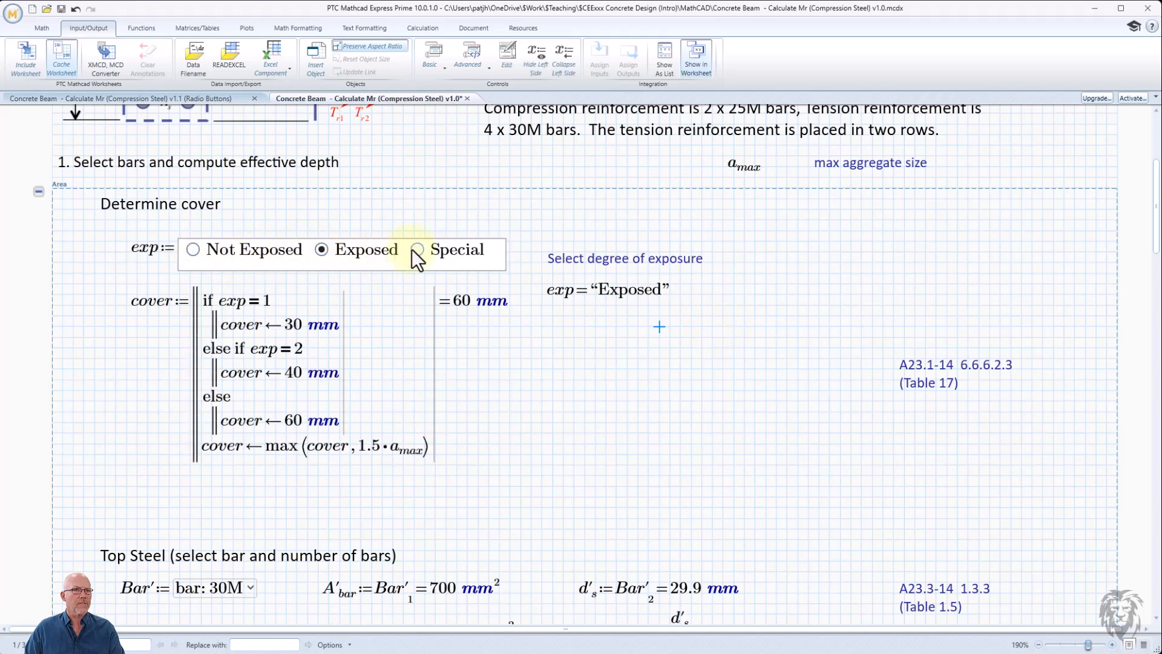
pyautogui.click(418, 250)
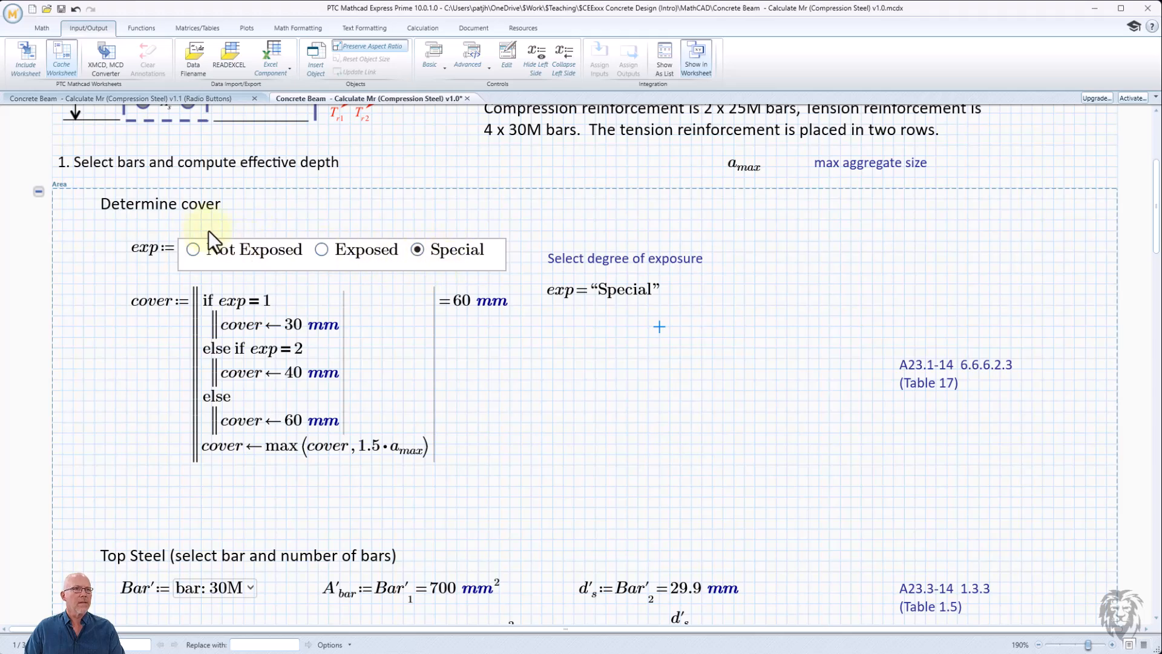
pyautogui.click(320, 252)
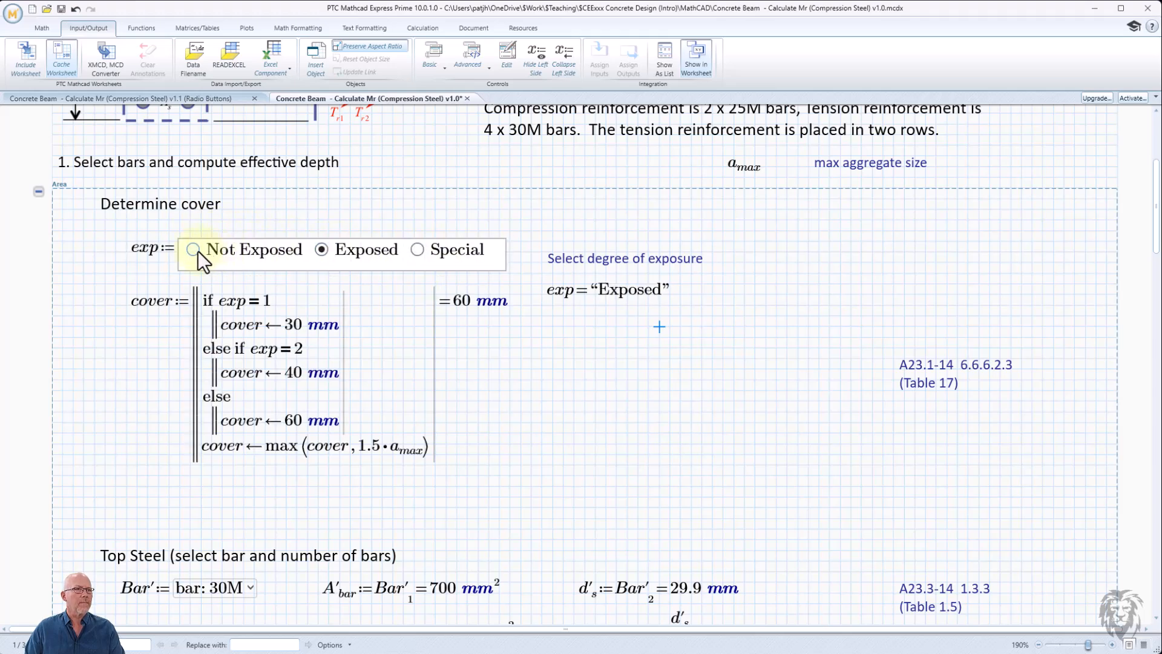
pyautogui.click(198, 251)
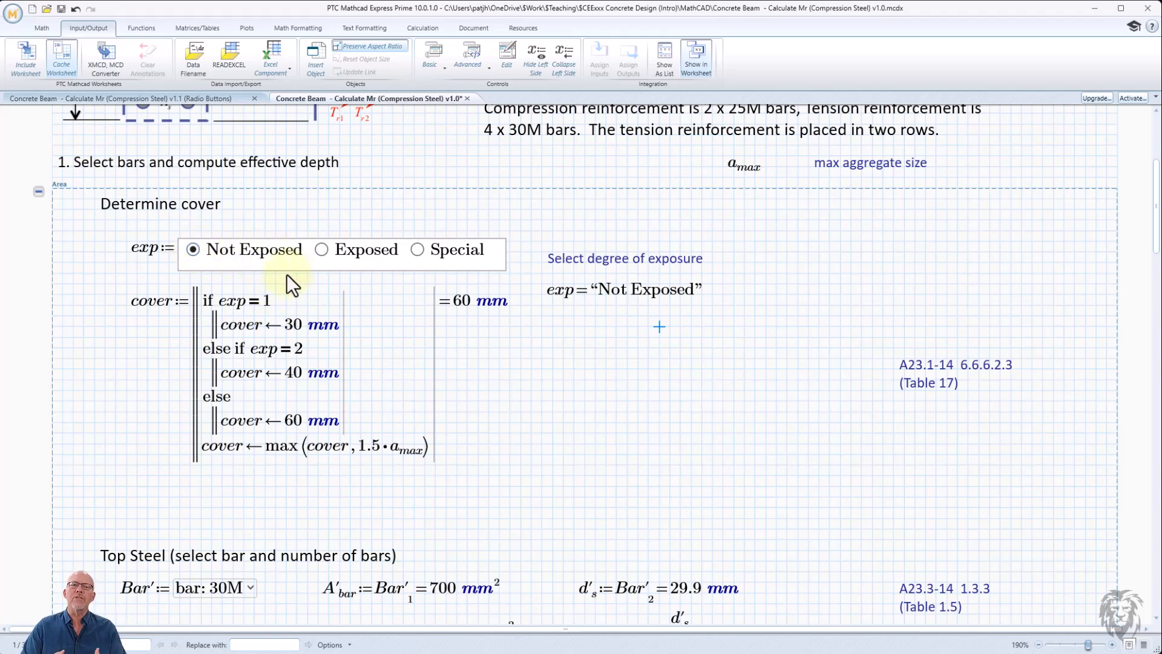
# - Change the cover program's conditions to compare exp with "Not Exposed" and "Exposed", checking the Exposed and Special options
pyautogui.click(267, 302)
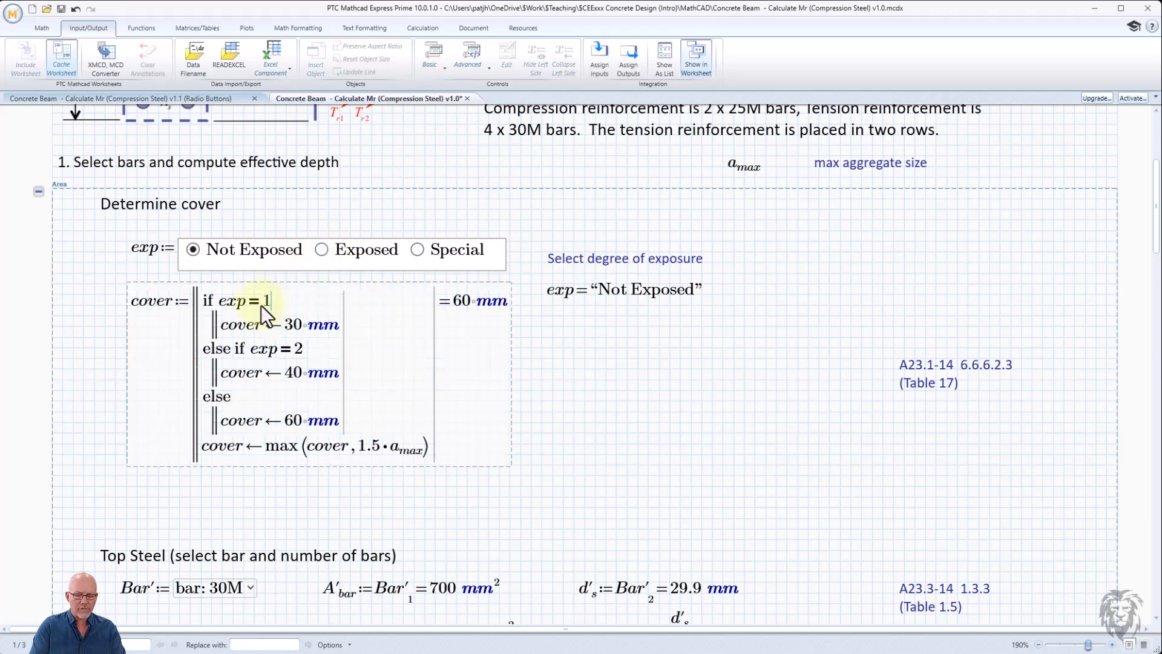
pyautogui.press('BackSpace')
pyautogui.write('"Not')
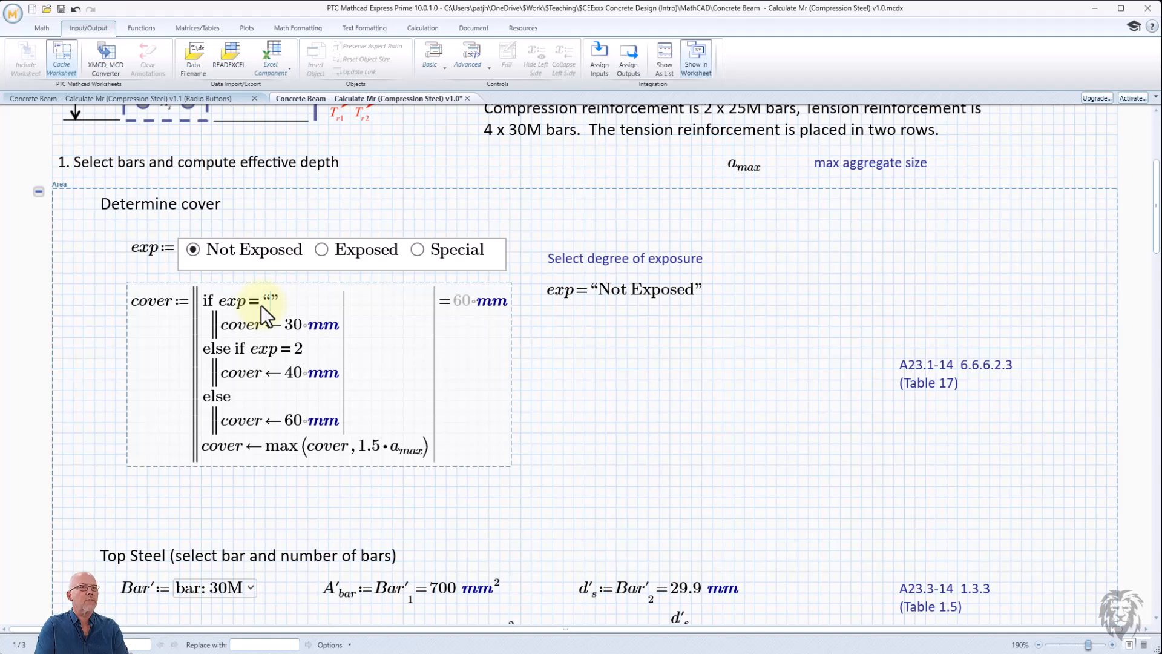
pyautogui.write(' Exposed')
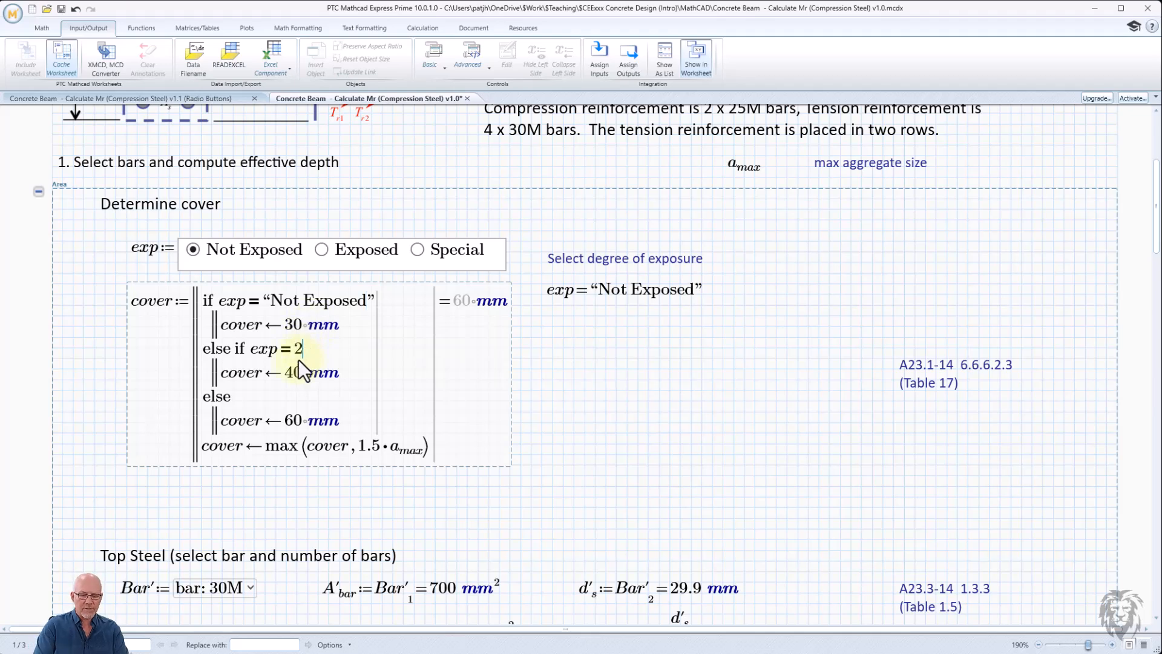
pyautogui.press('BackSpace')
pyautogui.write('"Exposed”')
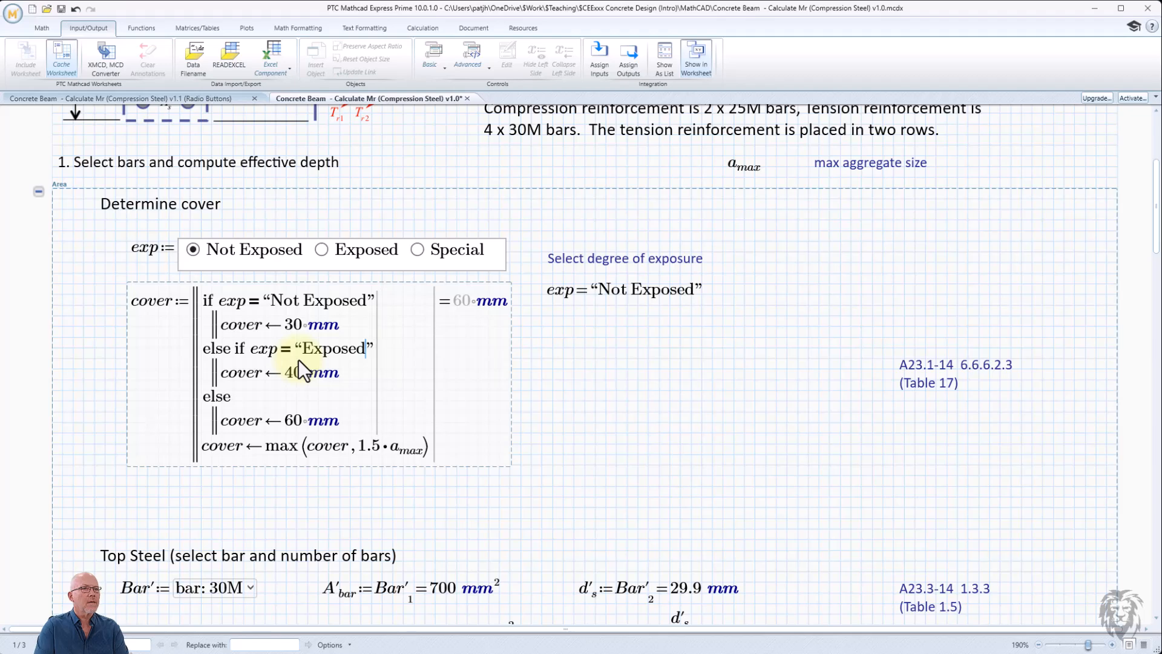
pyautogui.click(701, 412)
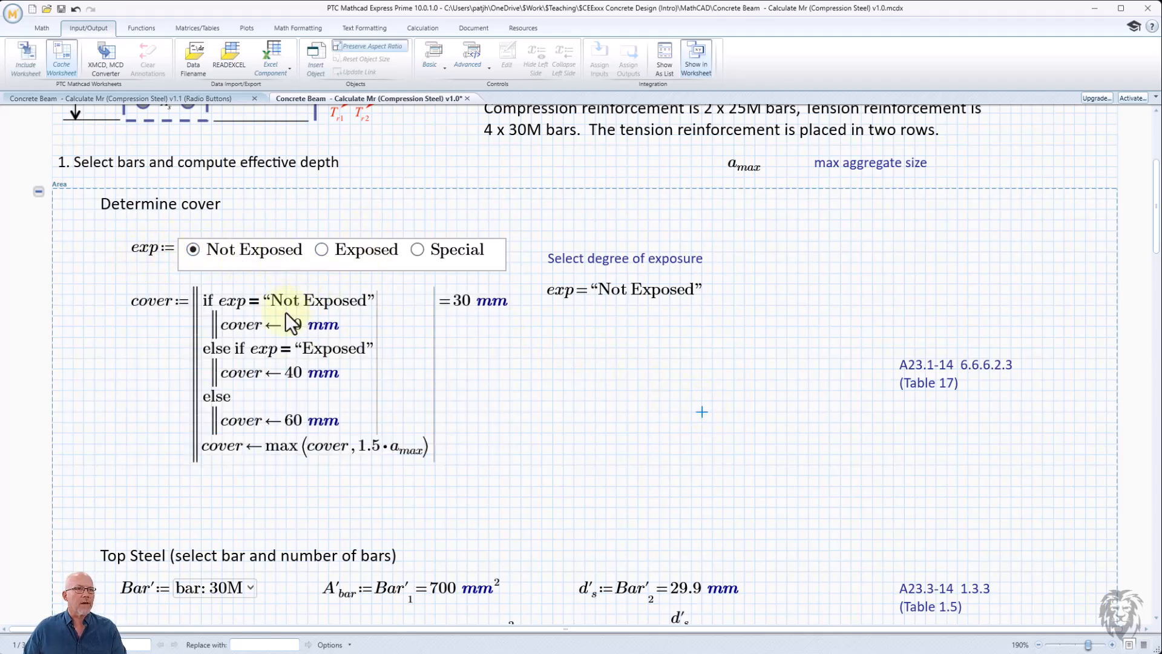
pyautogui.click(316, 255)
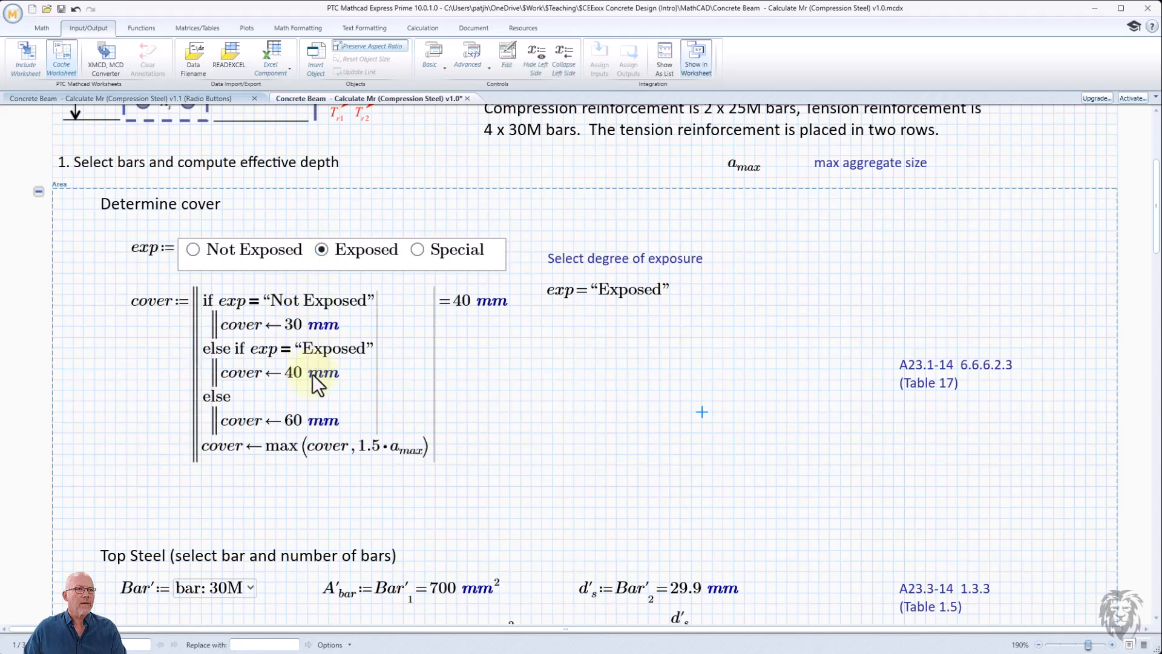
pyautogui.click(418, 251)
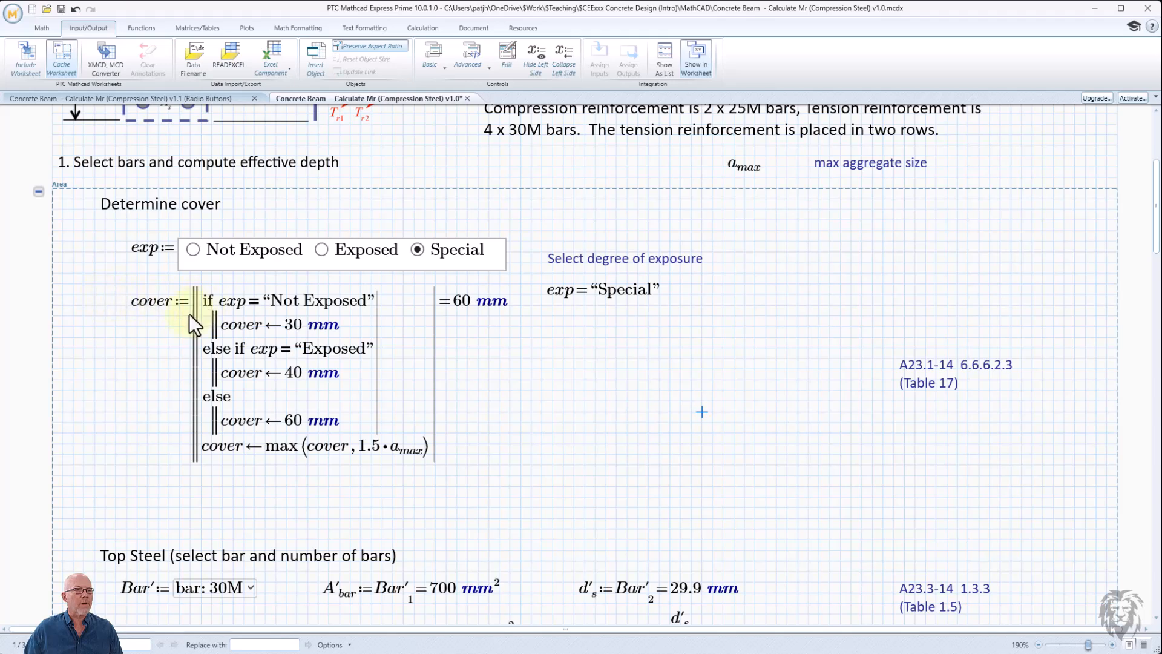
# - Select the whole cover program and delete it
pyautogui.click(95, 303)
pyautogui.moveTo(93, 297); pyautogui.dragTo(224, 401)
pyautogui.scroll(-1, 224, 400)
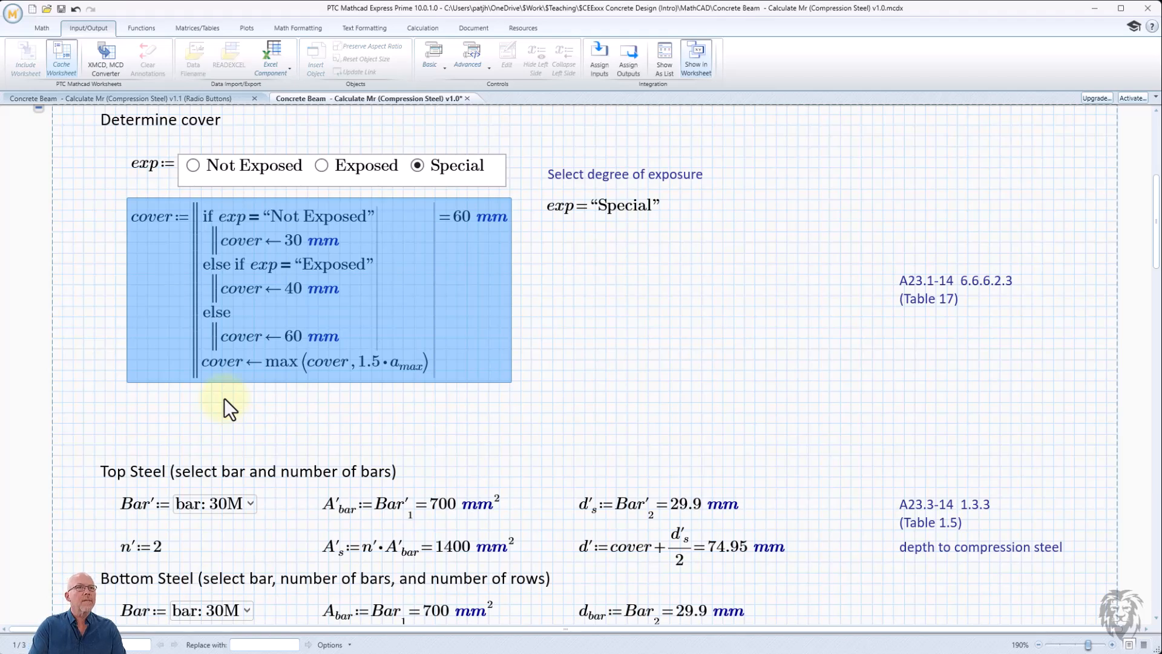
pyautogui.press('Delete')
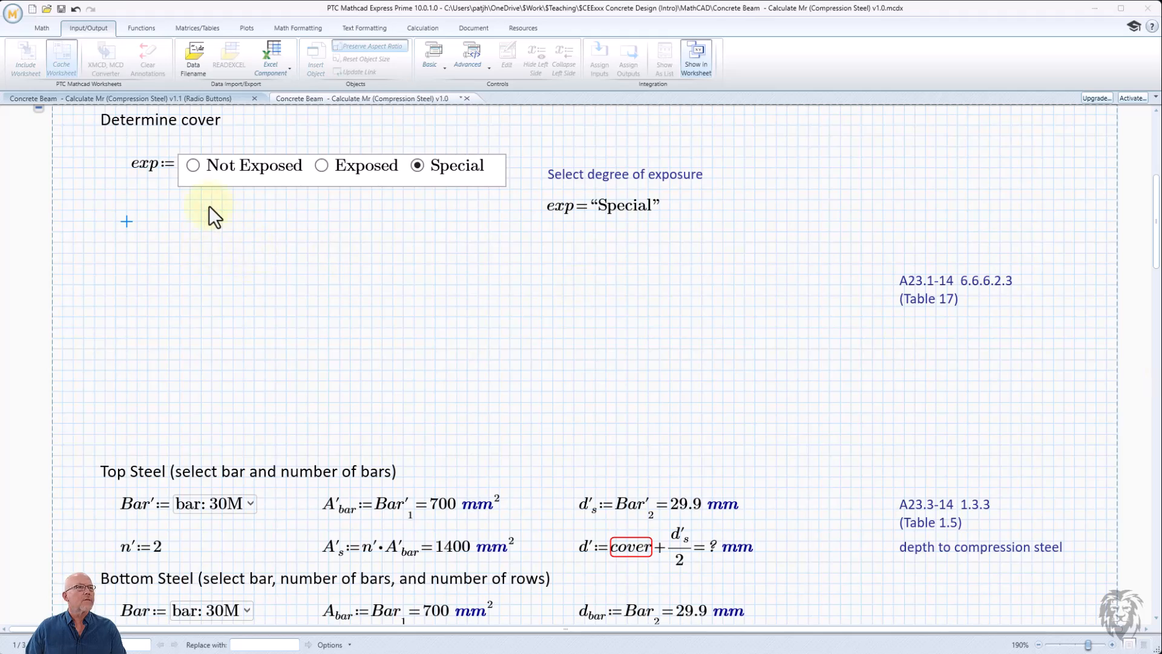
# - Rename the radio button control's variable from exp to cover
pyautogui.click(155, 165)
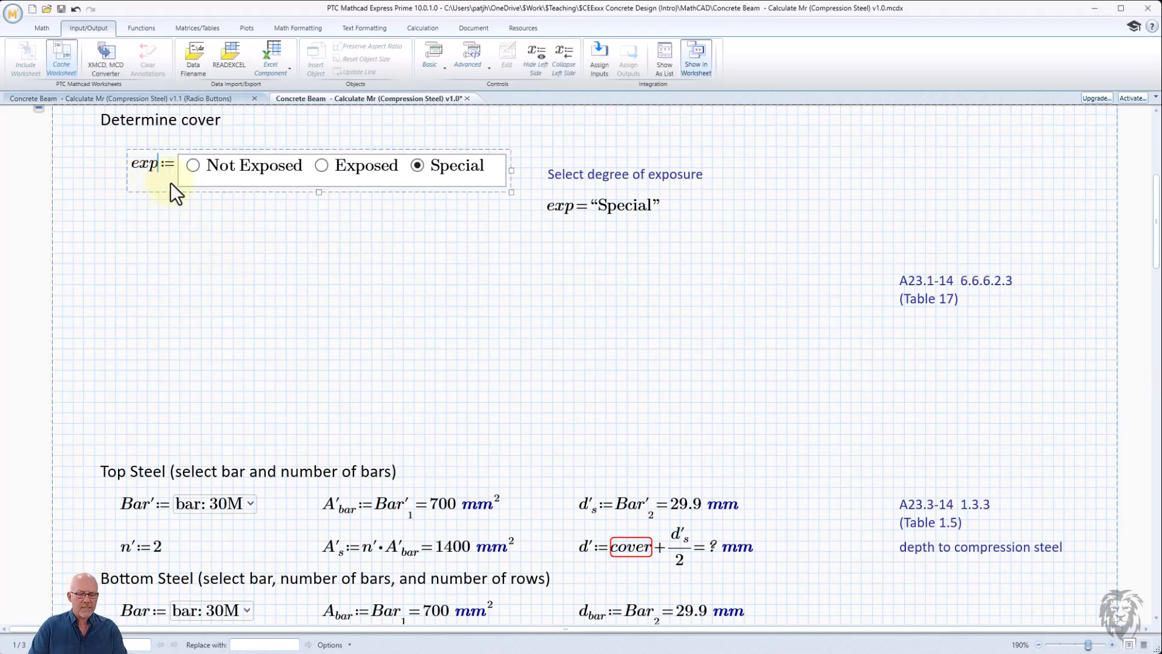
pyautogui.press('BackSpace')
pyautogui.press('BackSpace')
pyautogui.press('BackSpace')
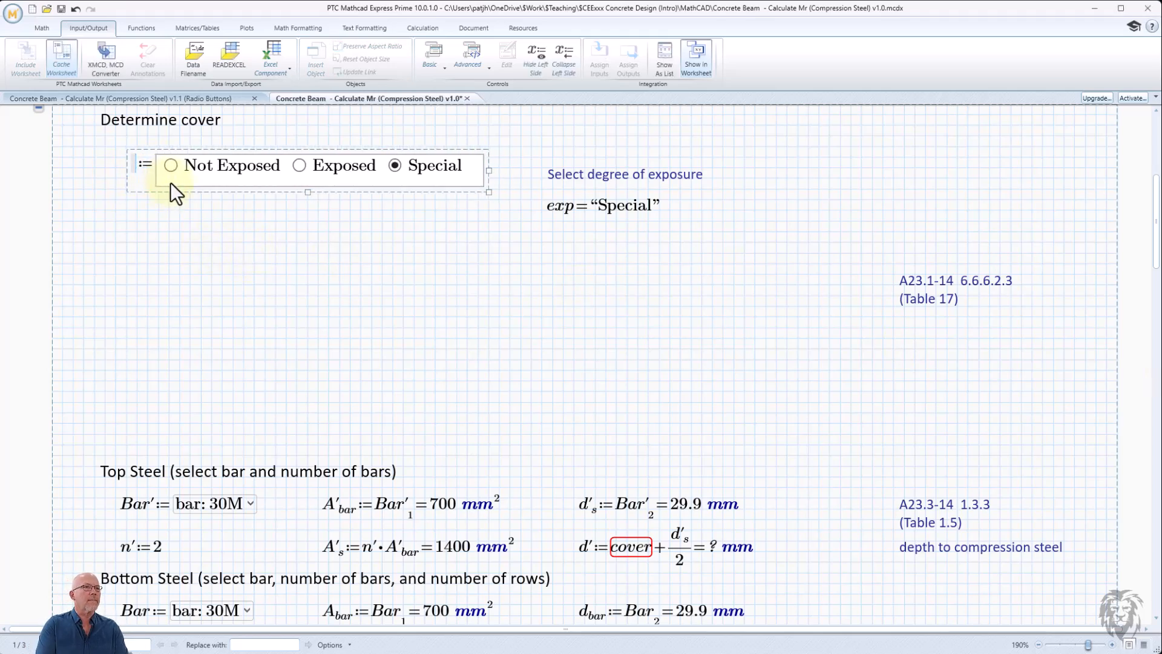
pyautogui.write('cover')
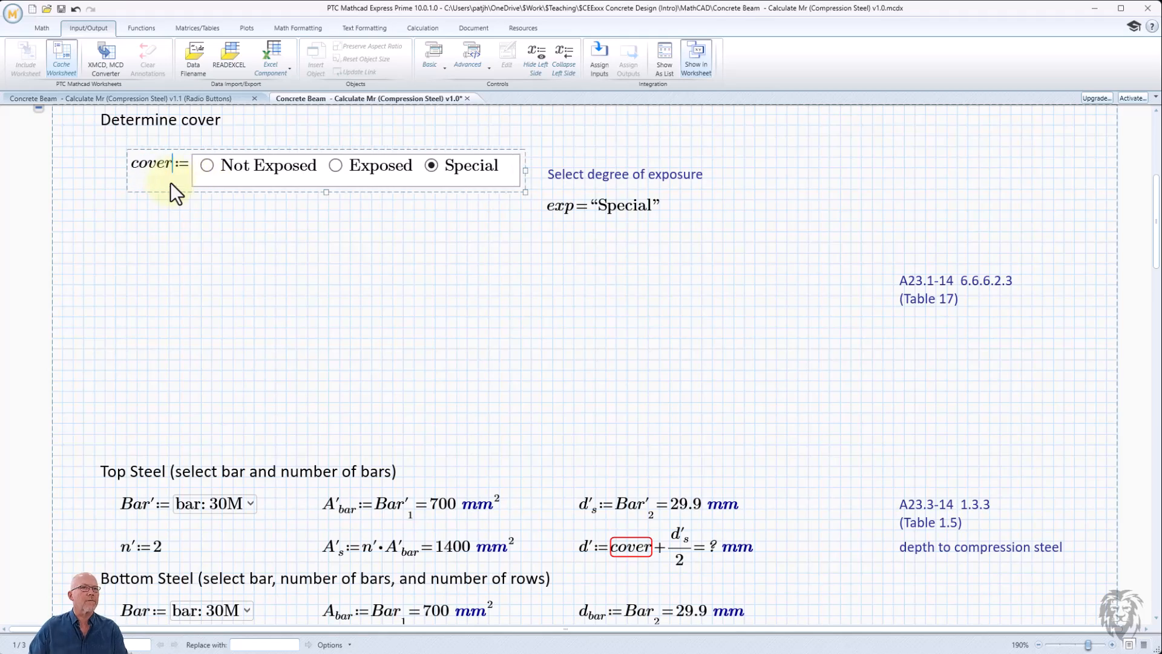
pyautogui.click(254, 231)
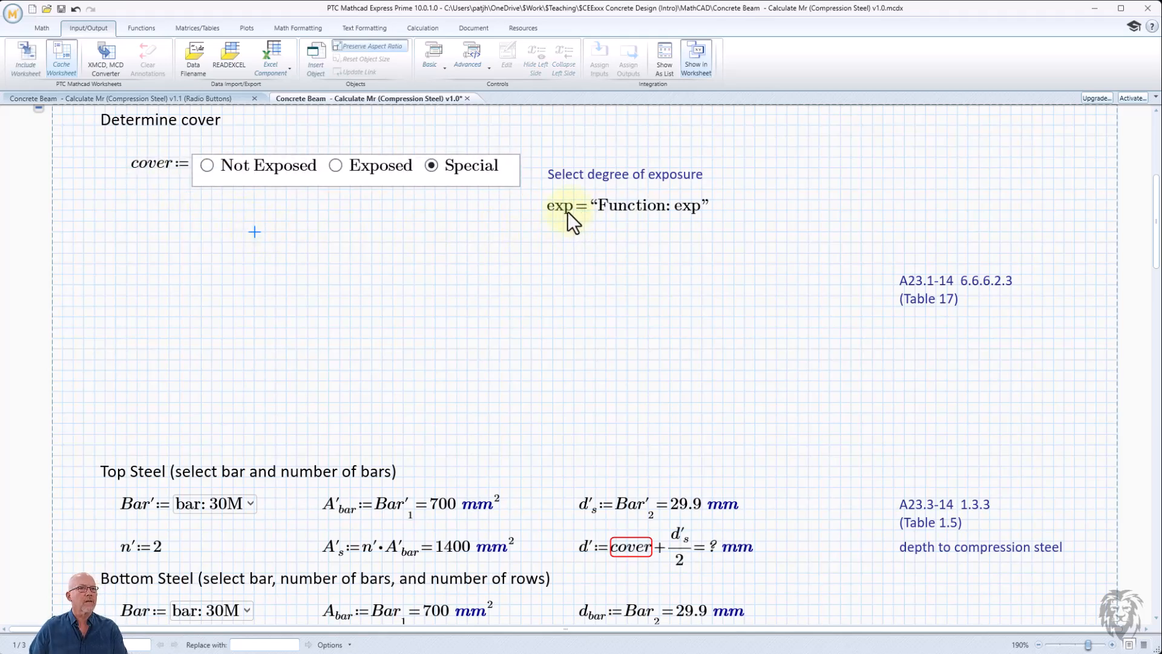
# - Change the exposure evaluation next to the control to evaluate cover instead of exp
pyautogui.click(573, 229)
pyautogui.press('BackSpace')
pyautogui.press('BackSpace')
pyautogui.press('BackSpace')
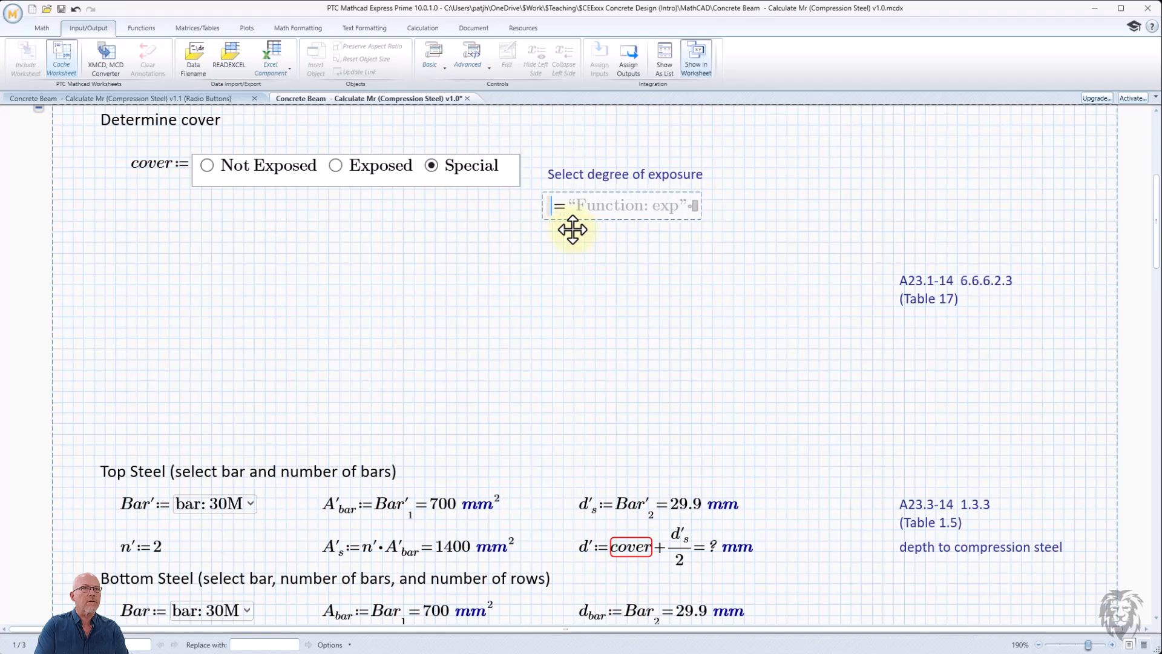
pyautogui.write('cover')
pyautogui.click(669, 275)
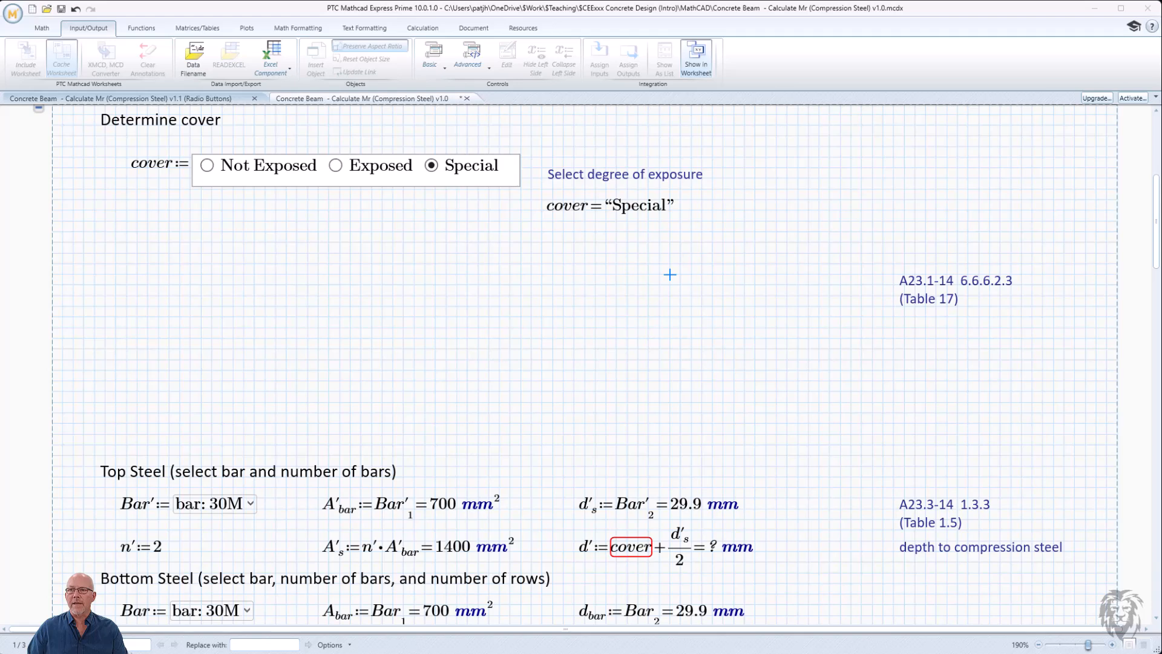
# - Open the radio button's script editor, enlarge it, and comment out the strRet and Outputs lines in the Exec function
pyautogui.rightClick(220, 179)
pyautogui.click(173, 187)
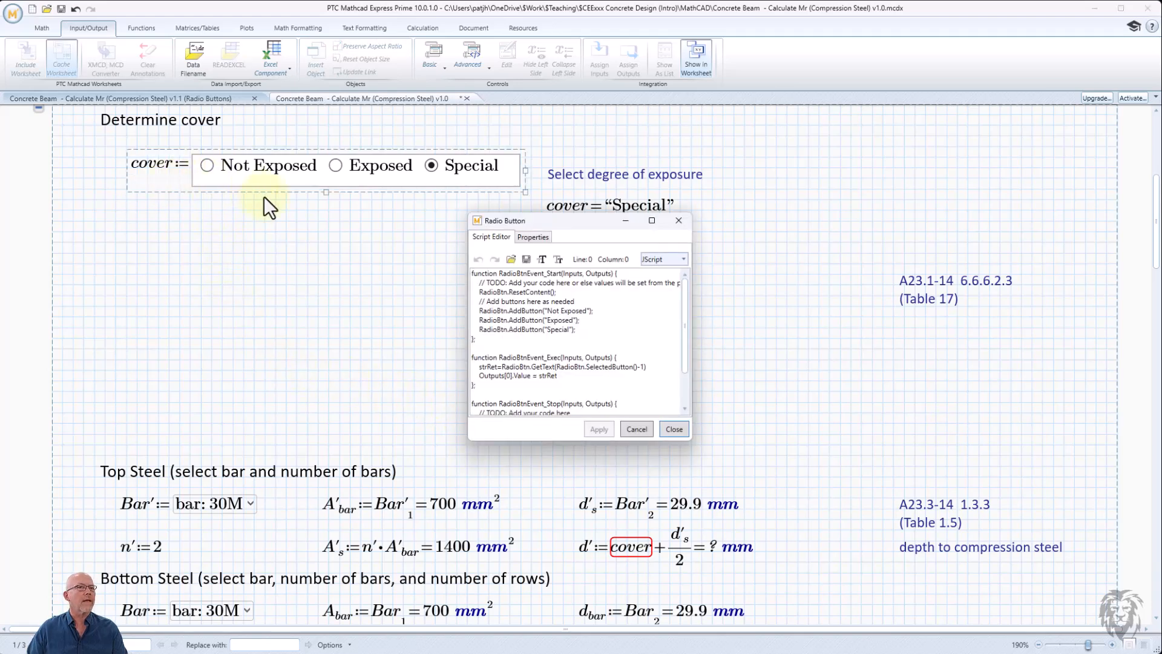
pyautogui.moveTo(689, 444); pyautogui.dragTo(942, 607)
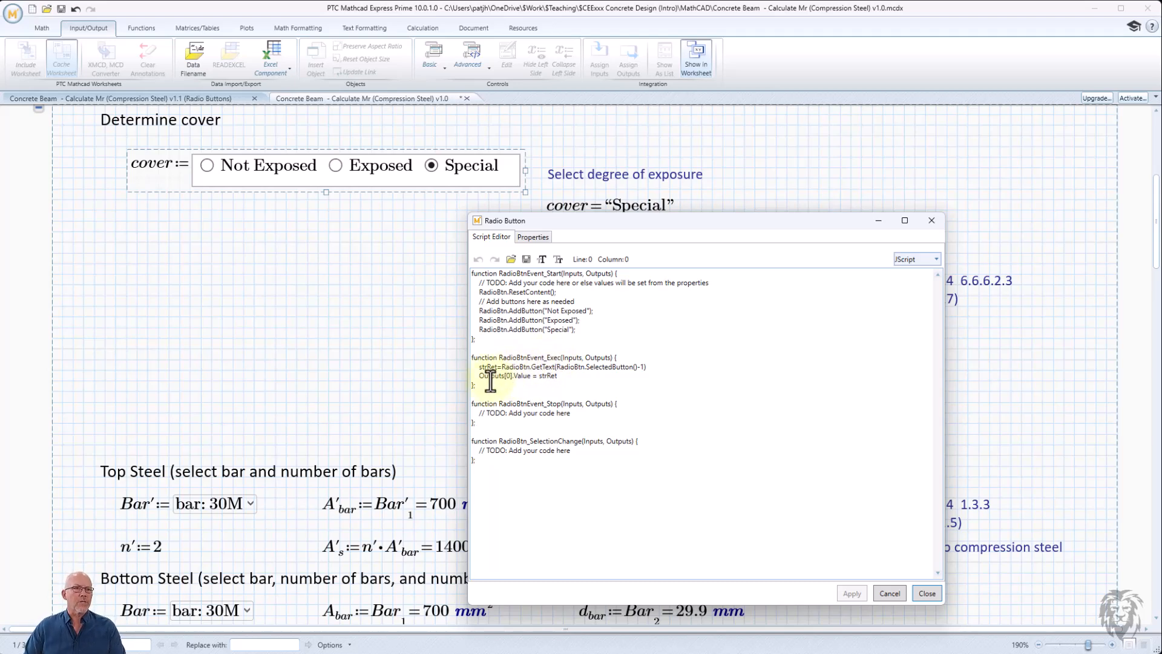
pyautogui.moveTo(478, 369); pyautogui.dragTo(565, 378)
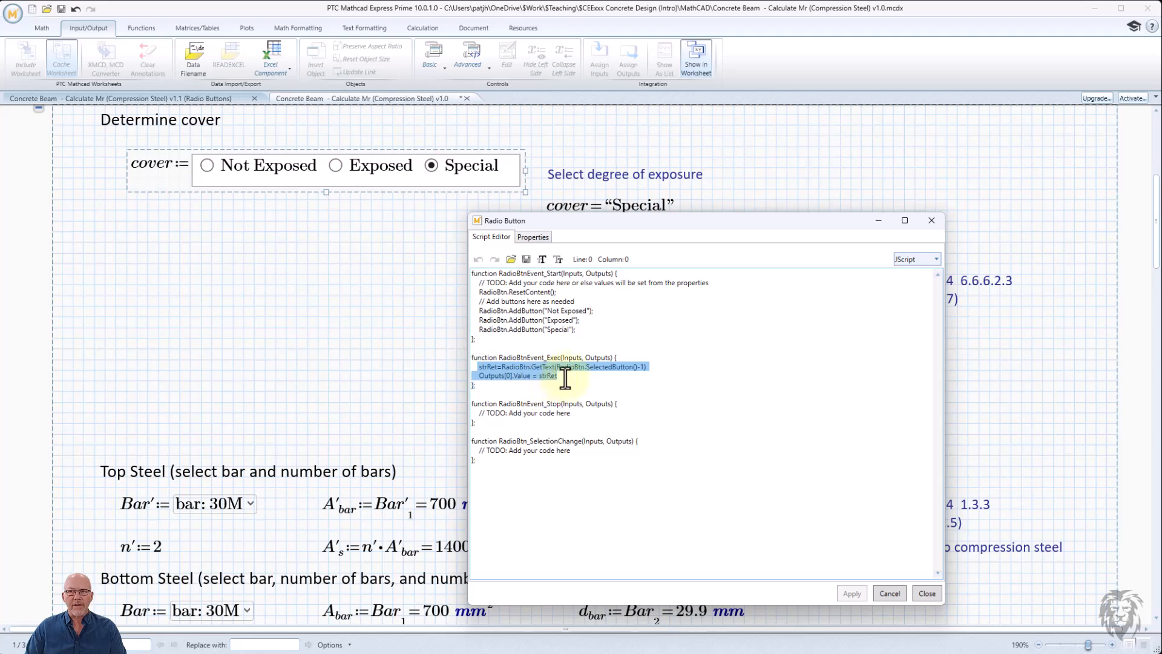
pyautogui.click(479, 367)
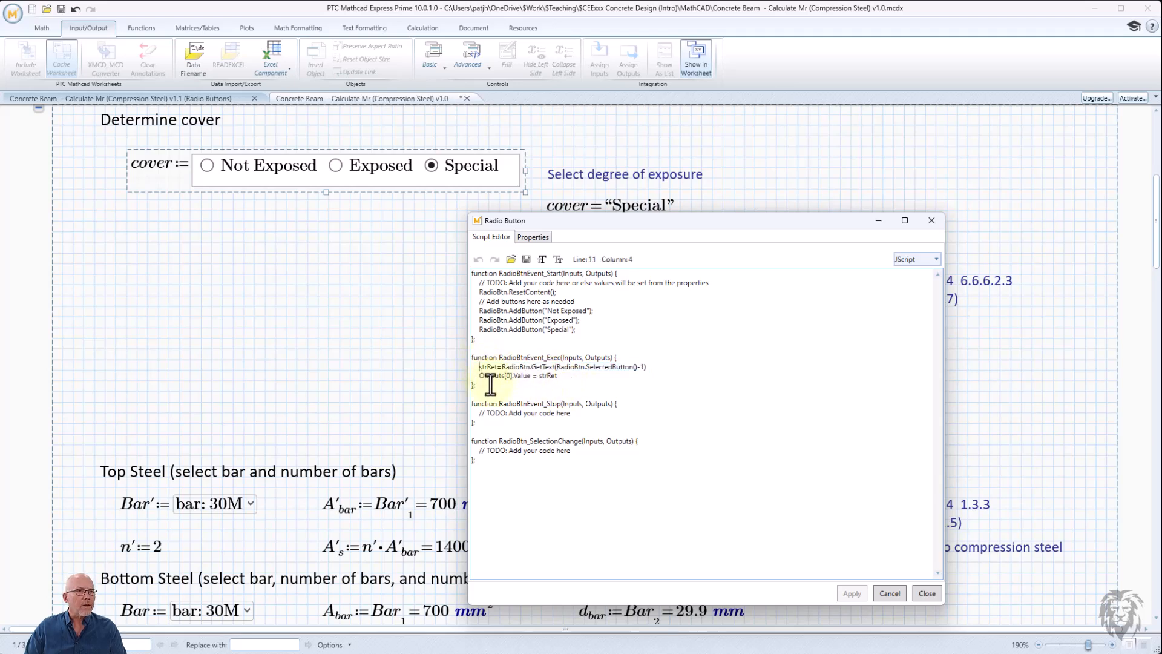
pyautogui.write('//')
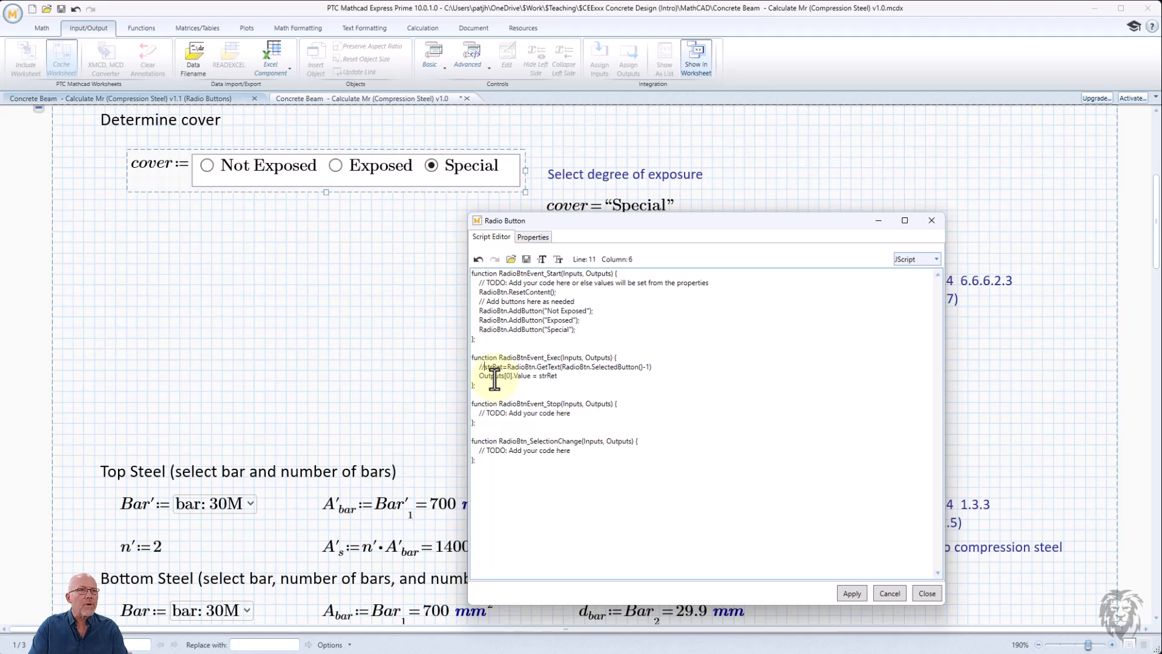
pyautogui.click(478, 377)
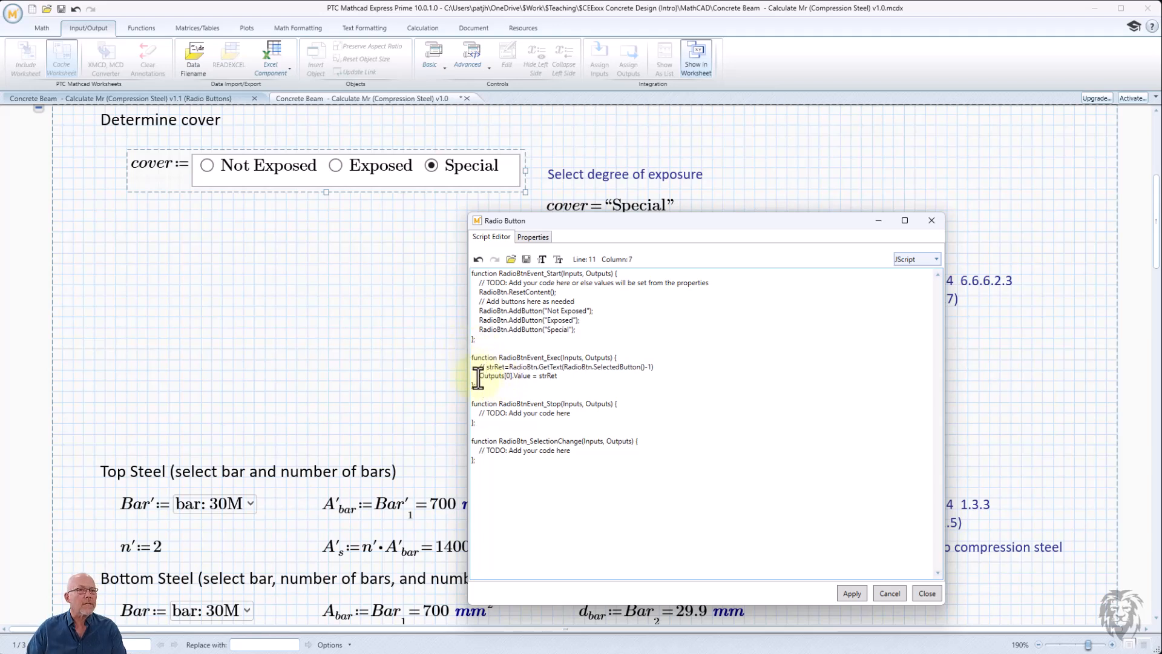
pyautogui.write('//')
# - Insert blank lines in the Exec function and start an if block testing RadioBtn.SelectedButton() == 1
pyautogui.click(475, 367)
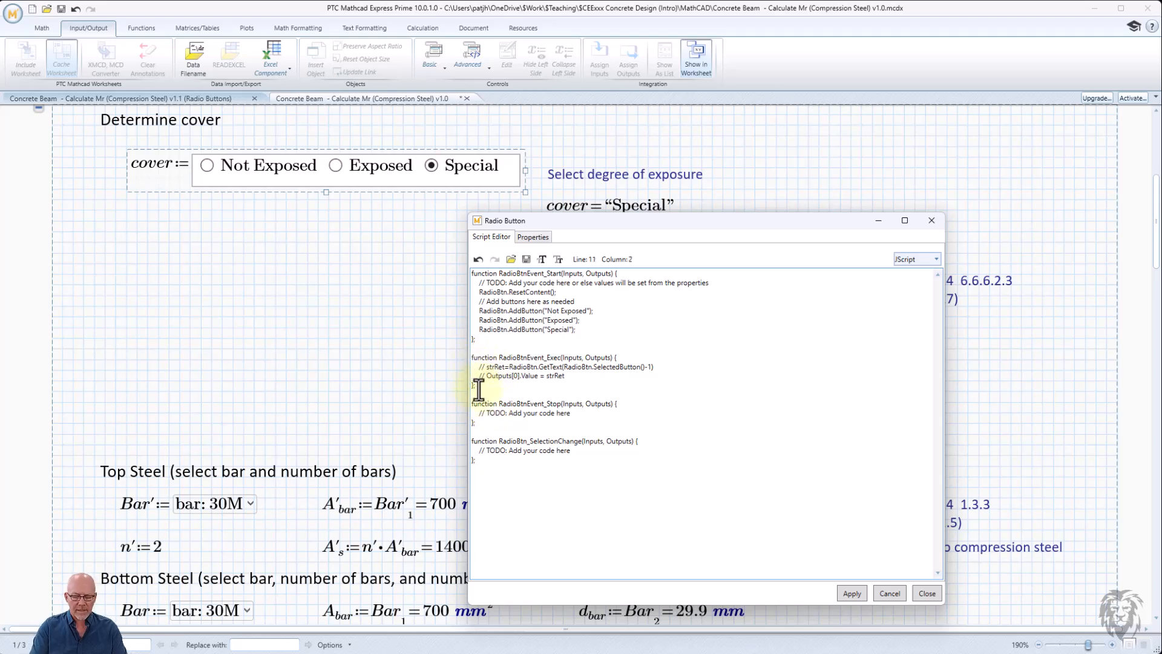
pyautogui.press('Return')
pyautogui.press('Return')
pyautogui.press('Return')
pyautogui.press('Return')
pyautogui.press('Return')
pyautogui.press('Return')
pyautogui.press('Return')
pyautogui.press('Return')
pyautogui.press('Return')
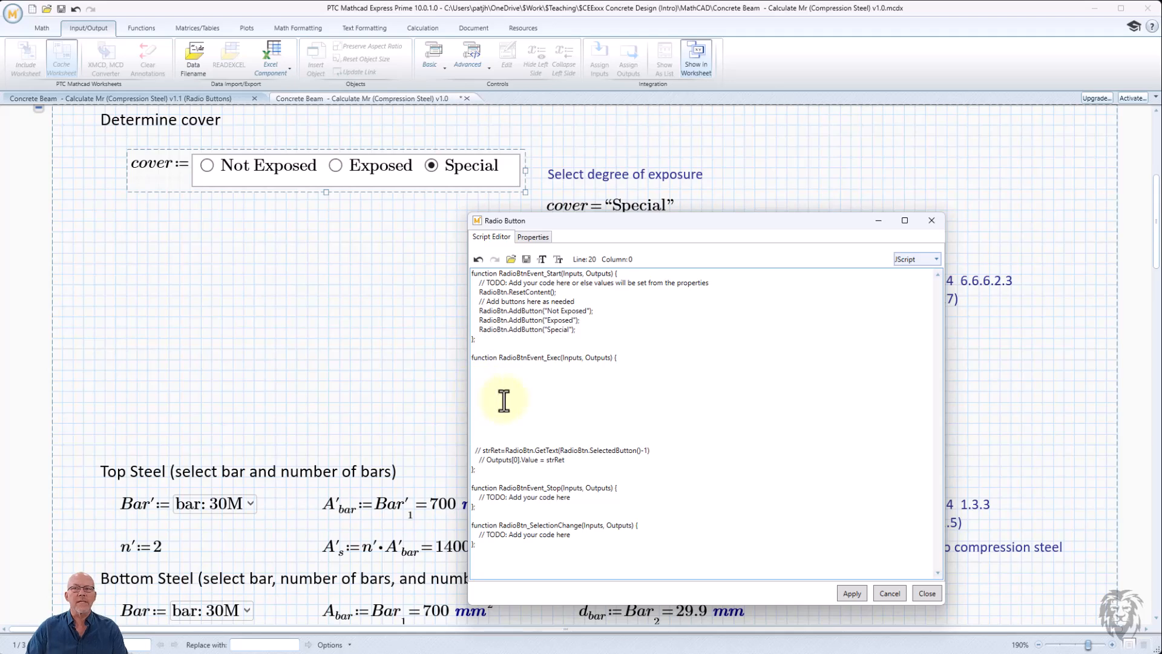
pyautogui.click(509, 373)
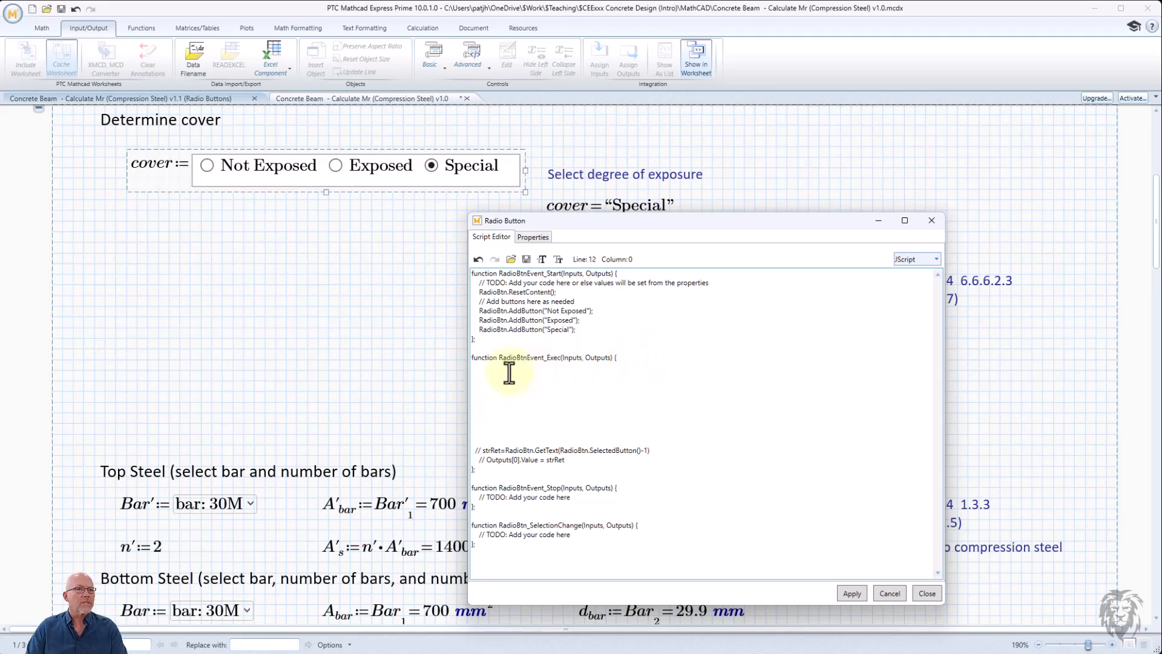
pyautogui.press('Up')
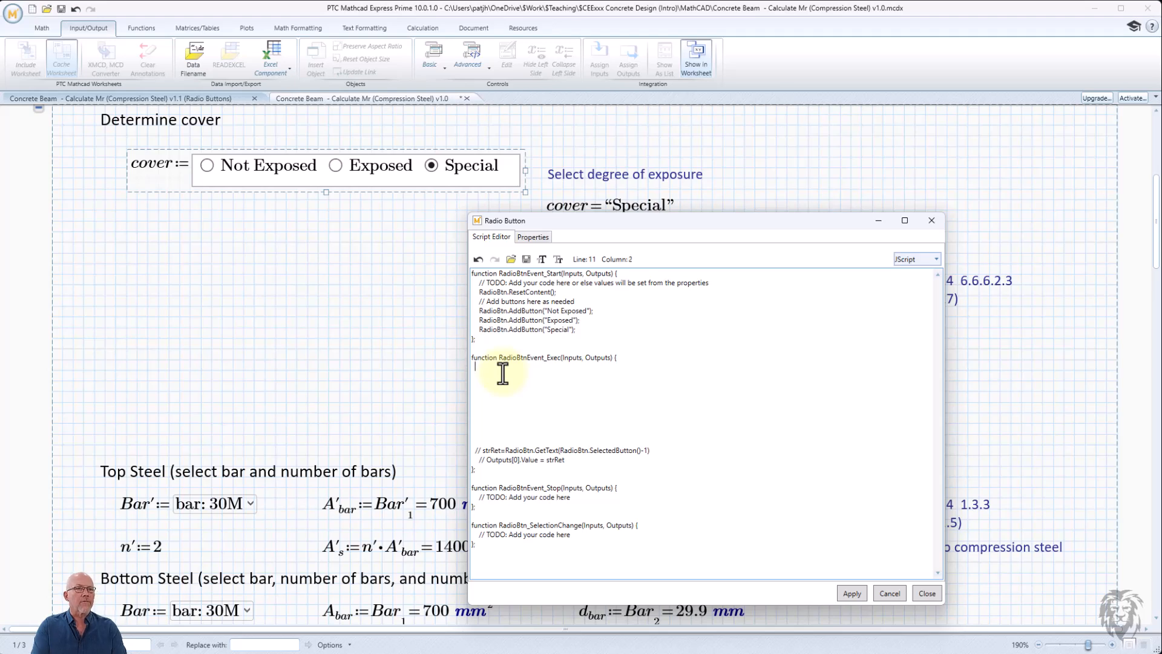
pyautogui.write('if')
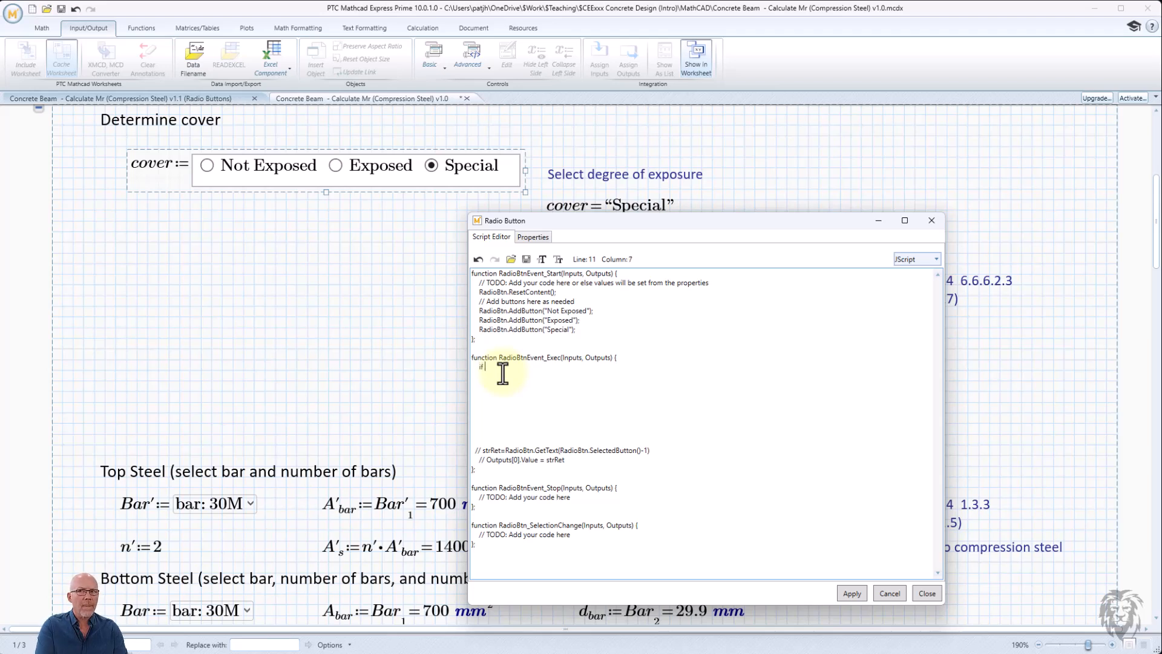
pyautogui.write(' (Radio')
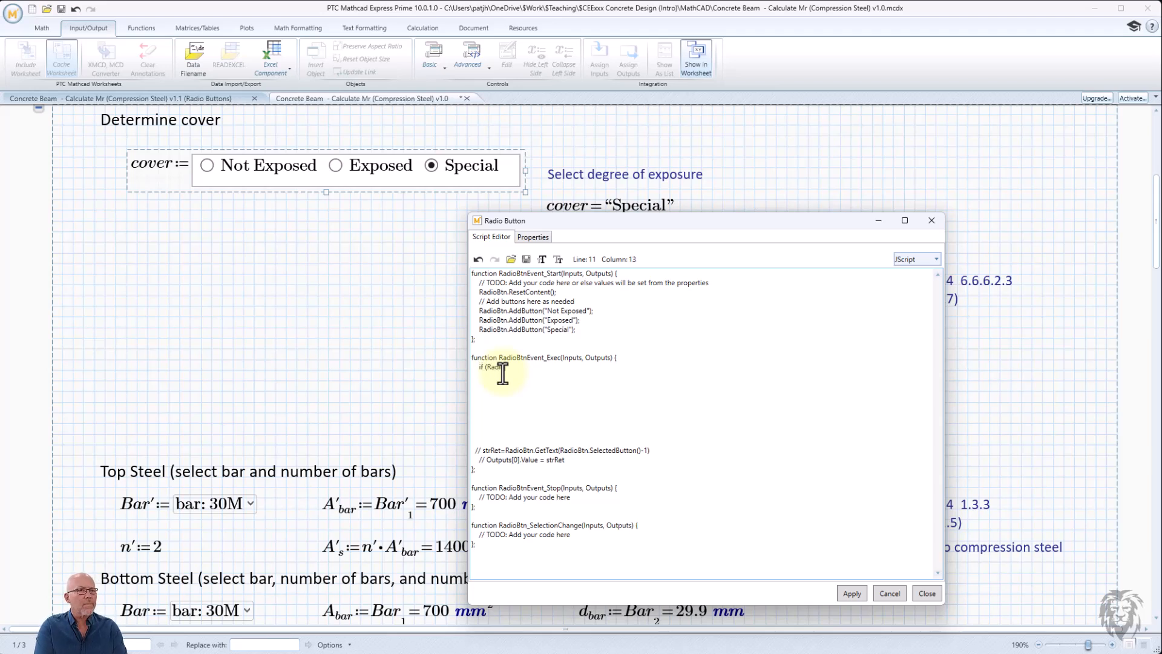
pyautogui.write('Btn.S')
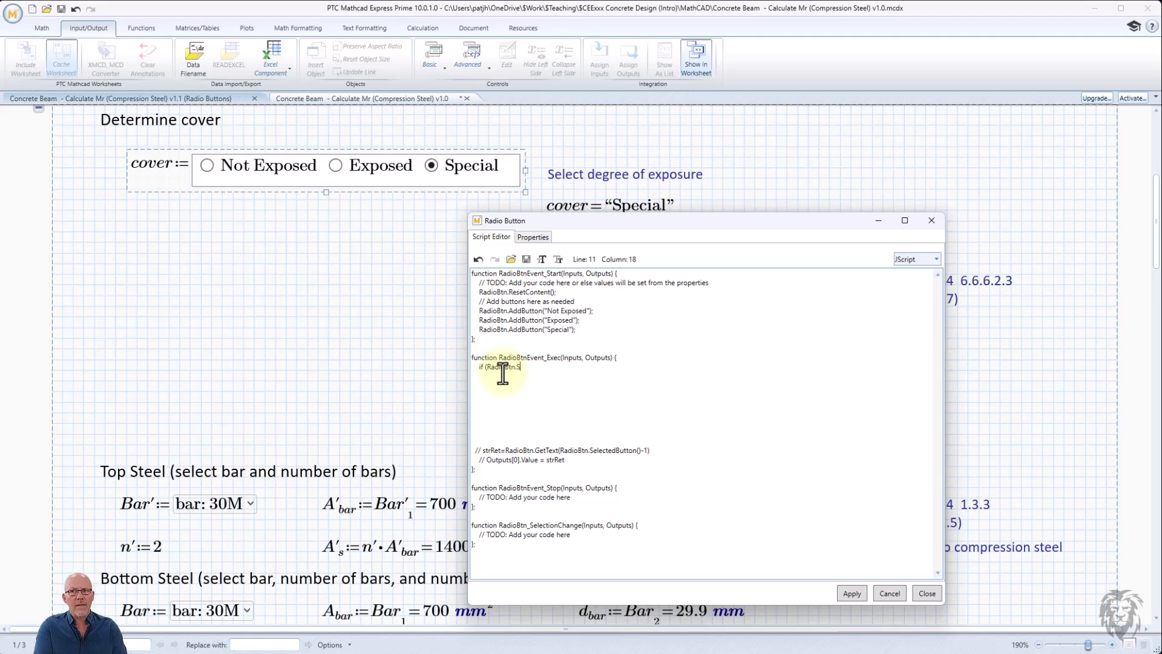
pyautogui.write('elected')
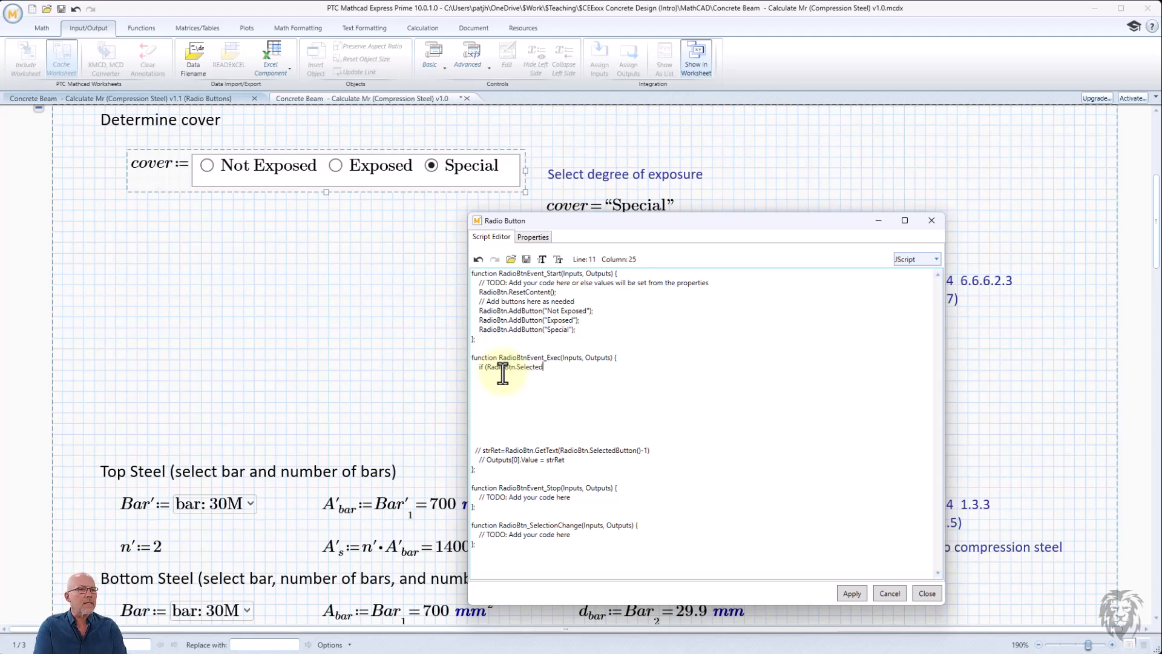
pyautogui.write('Butt')
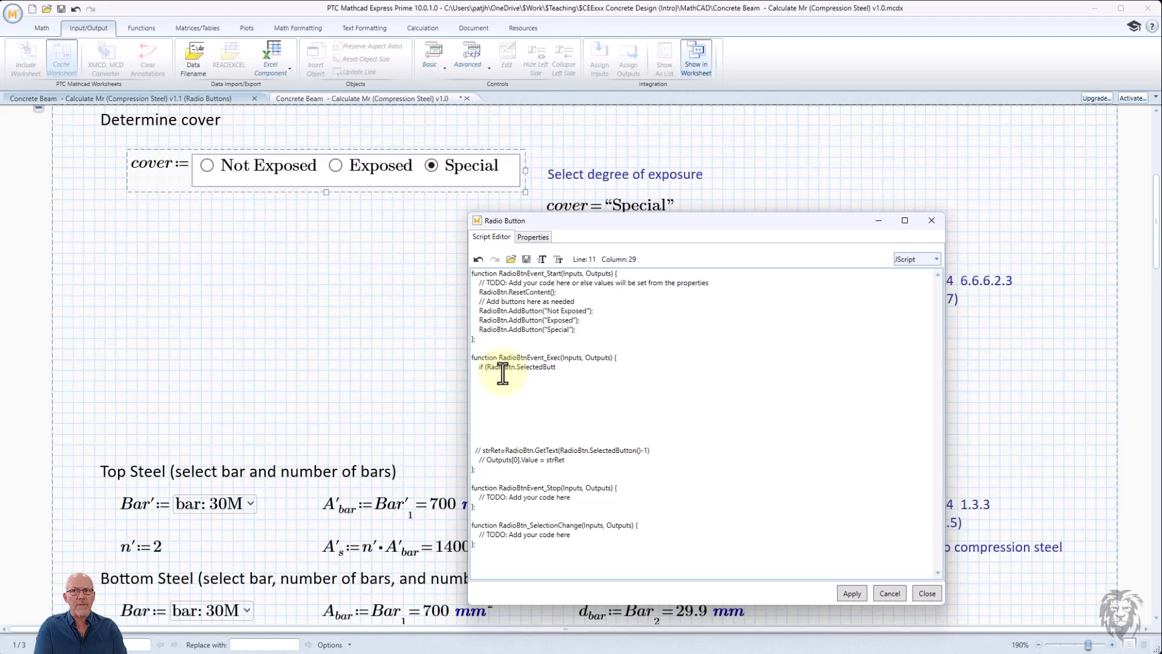
pyautogui.write('on() ==')
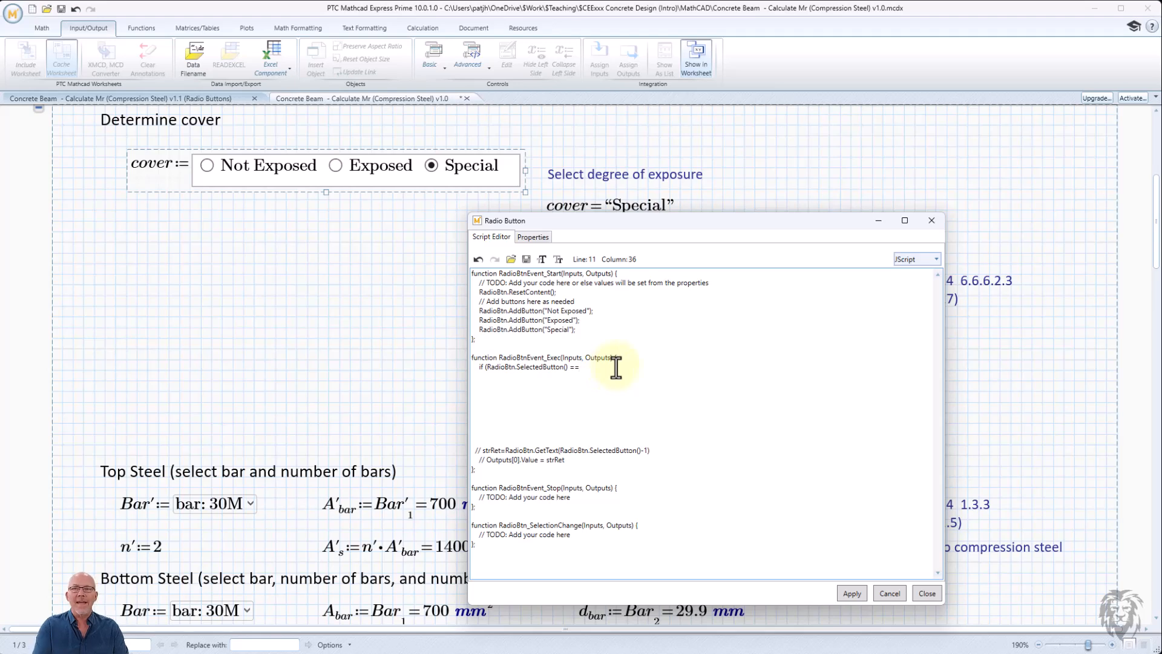
pyautogui.write('1')
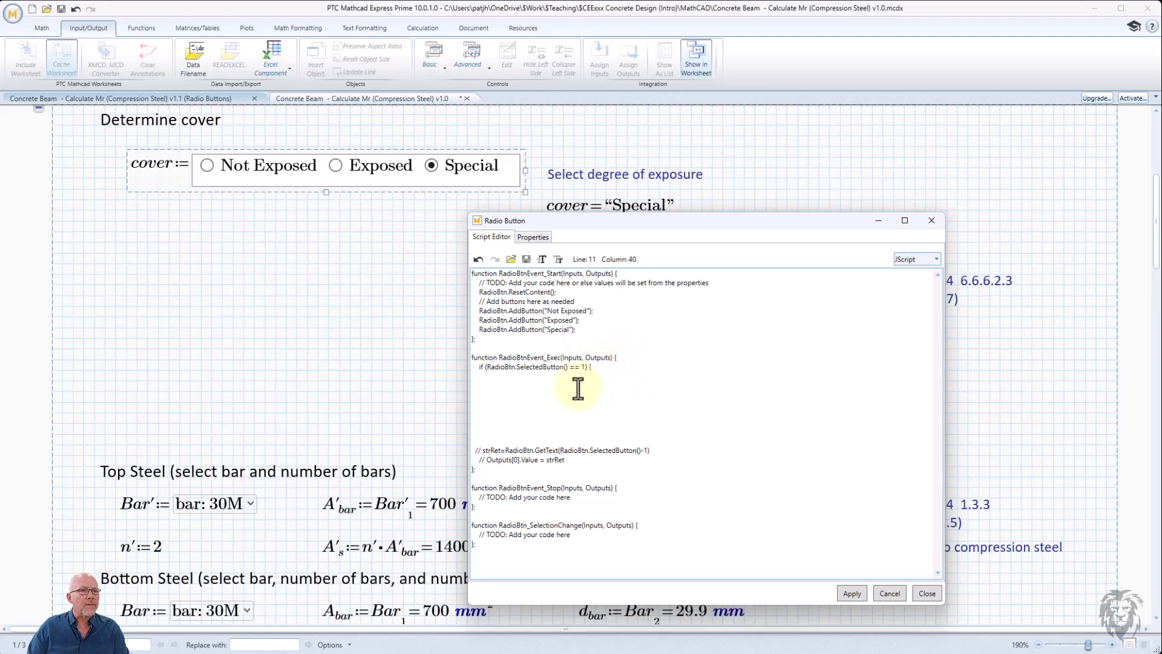
pyautogui.write('{')
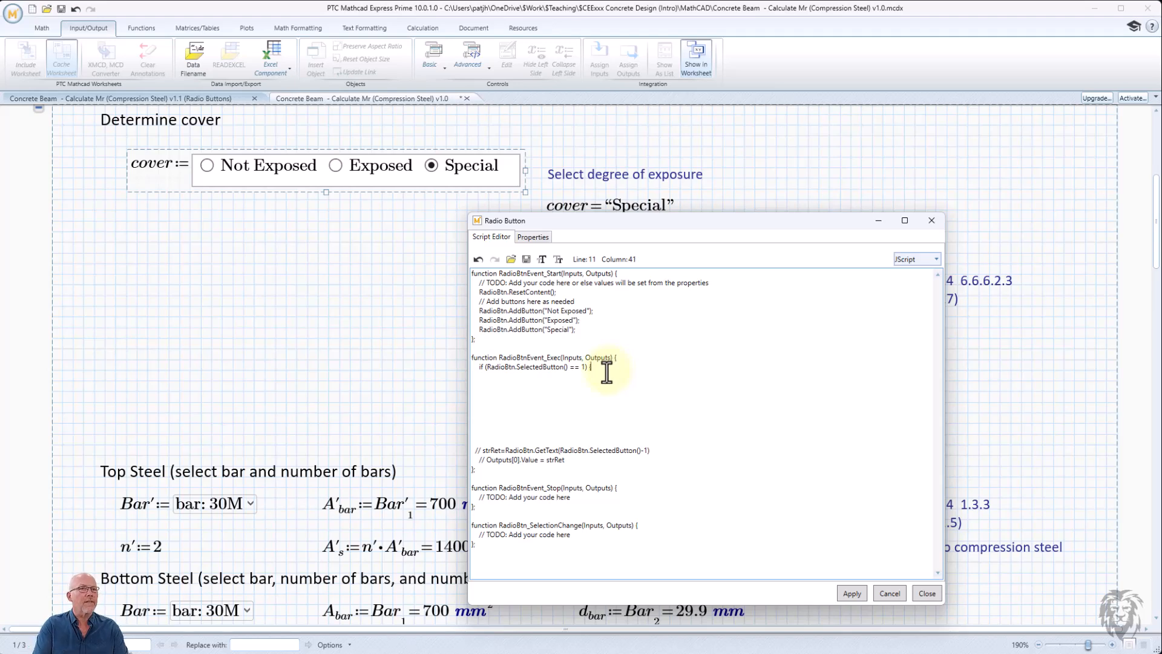
# - Inside the if block, set Outputs[0].Value = 30;
pyautogui.press('Return')
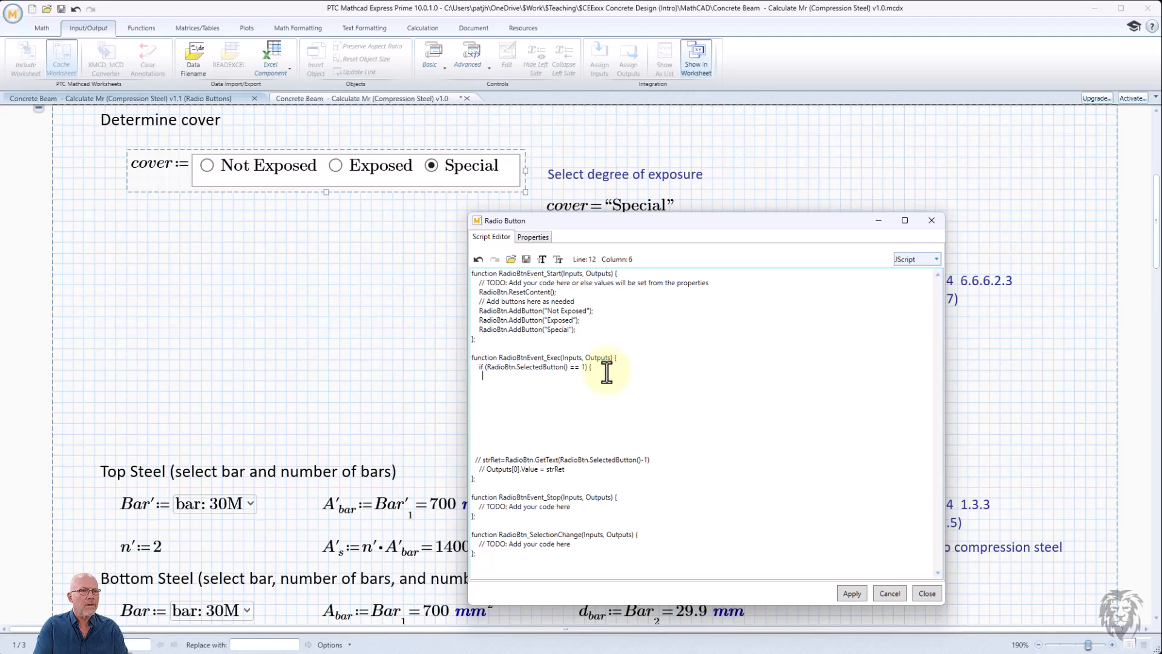
pyautogui.write('Output')
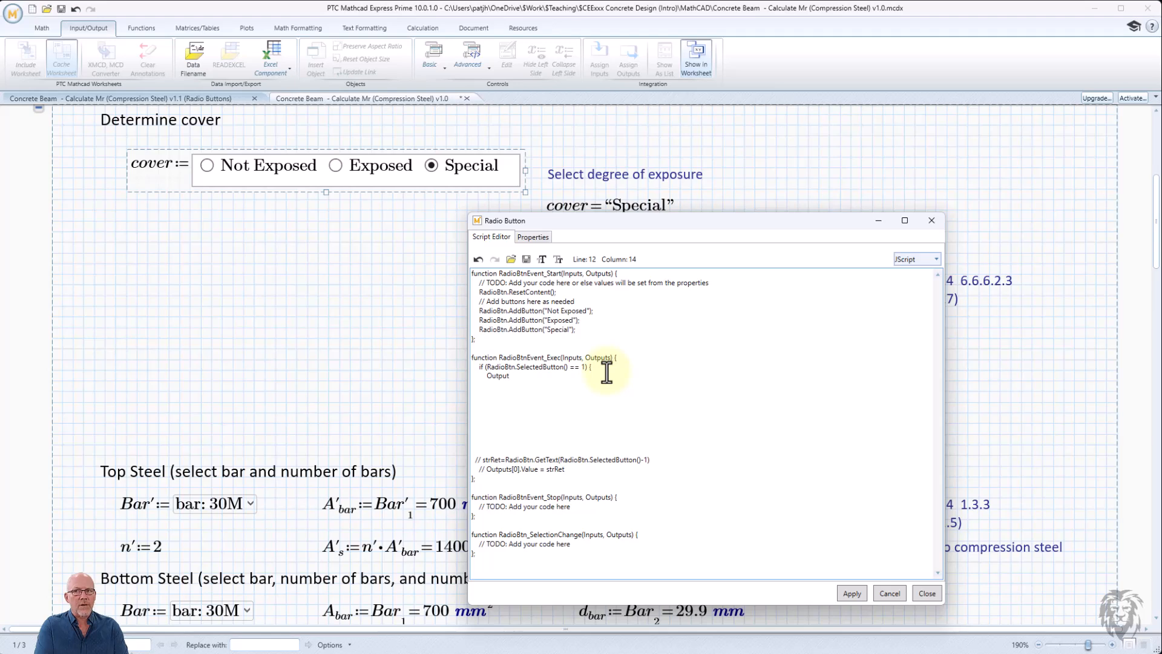
pyautogui.write('s')
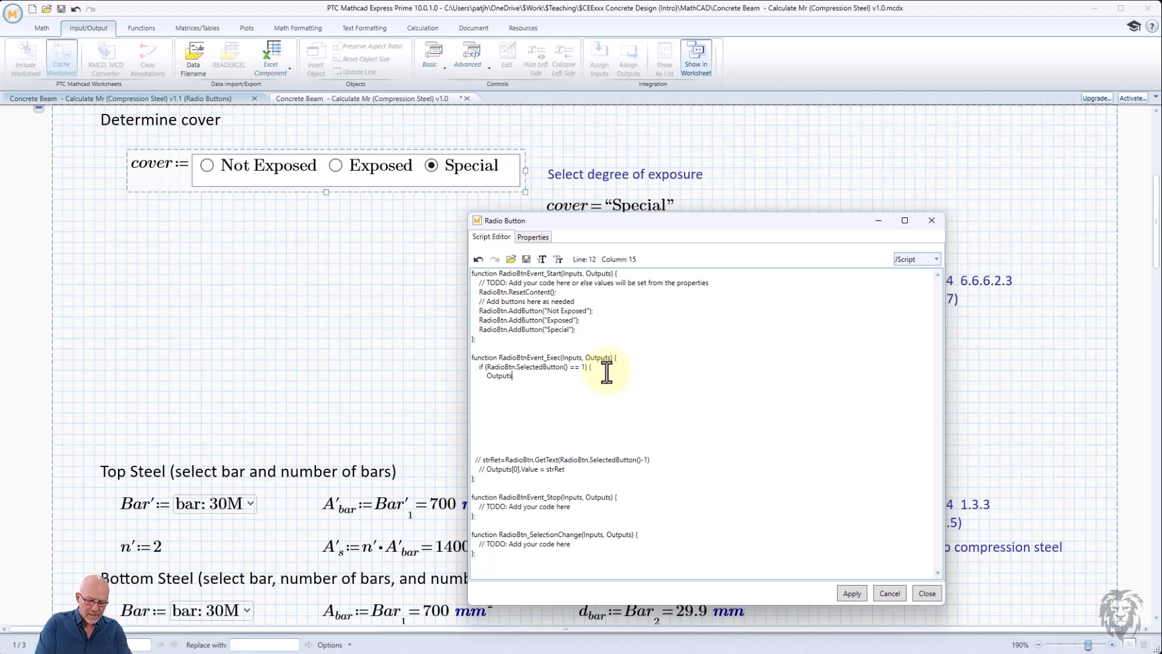
pyautogui.write('[0')
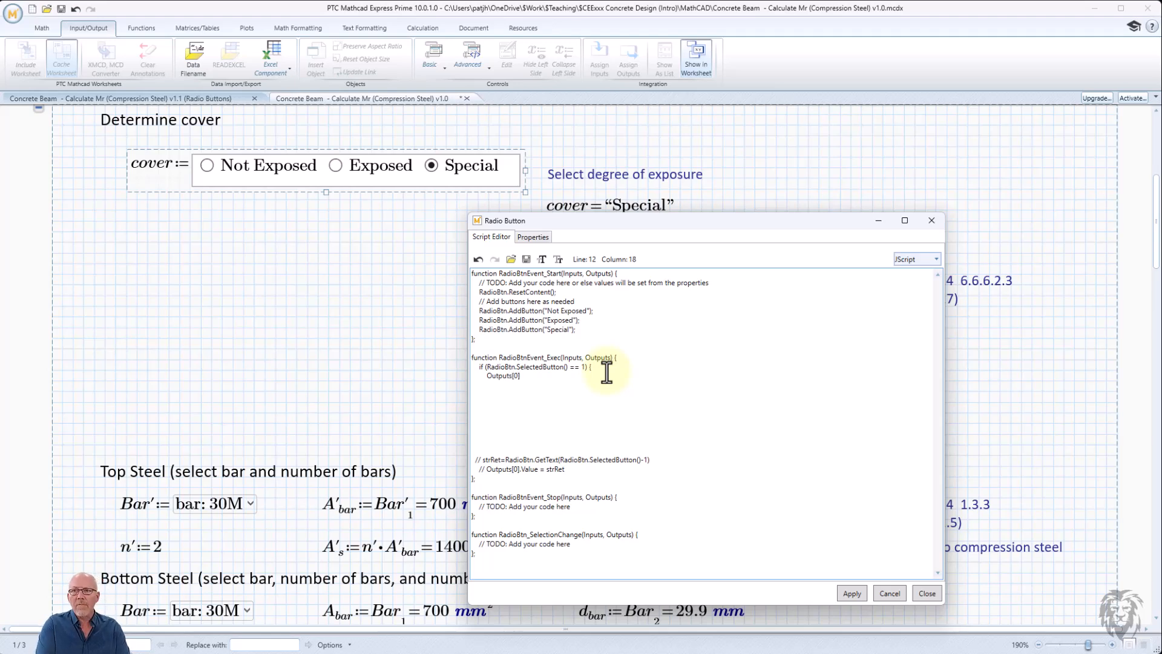
pyautogui.write('].V')
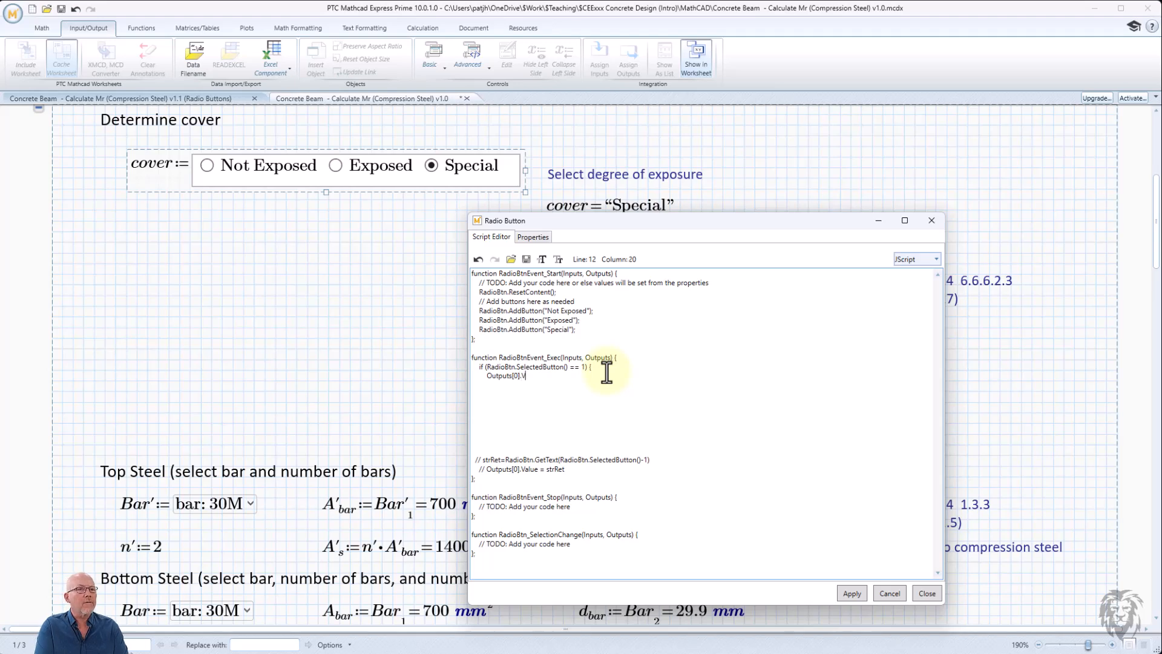
pyautogui.write('alue = ')
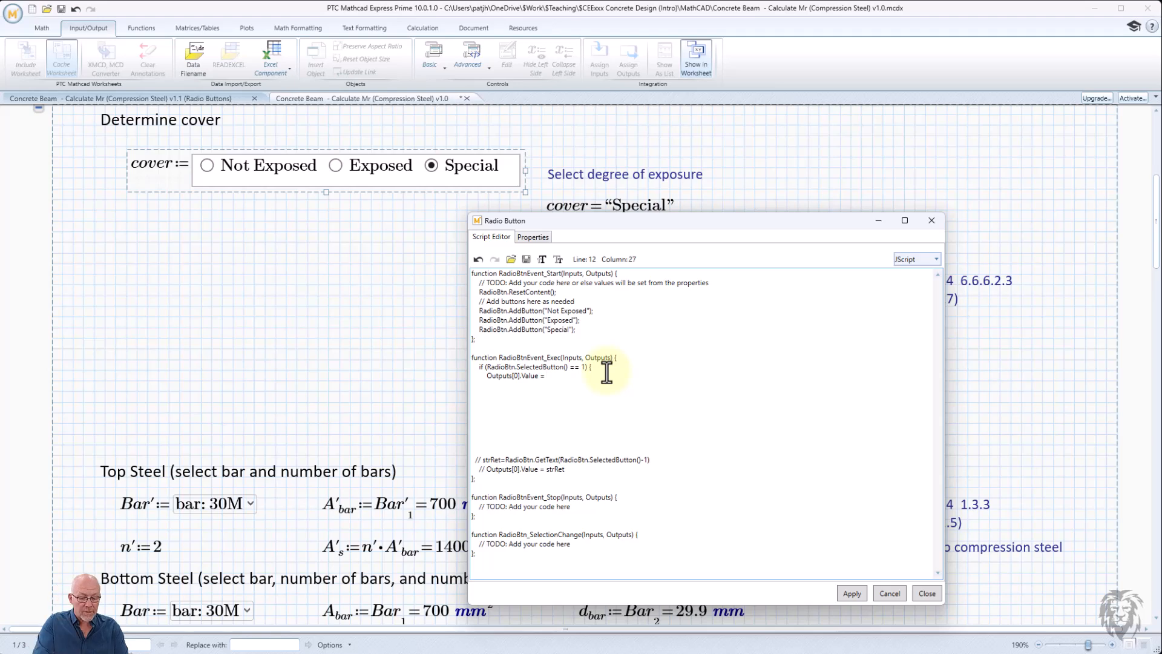
pyautogui.write('30')
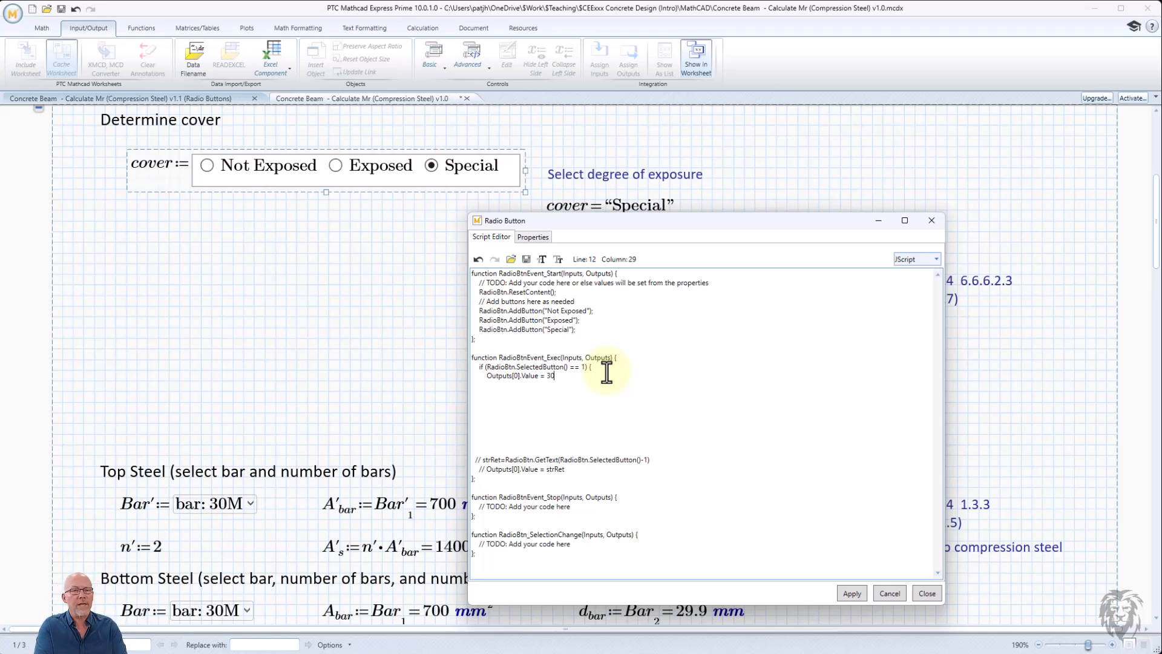
pyautogui.write(';')
pyautogui.press('Return')
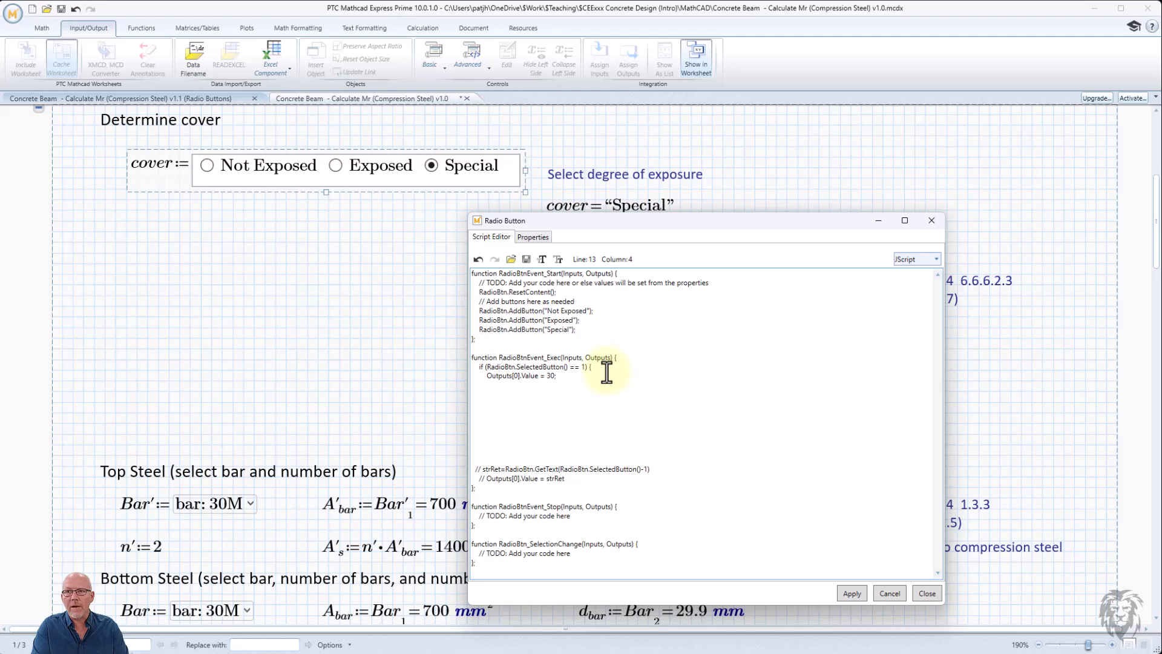
# - Add an else branch to the Exec function containing a nested if testing RadioBtn.SelectedButton() == 2
pyautogui.write('} else')
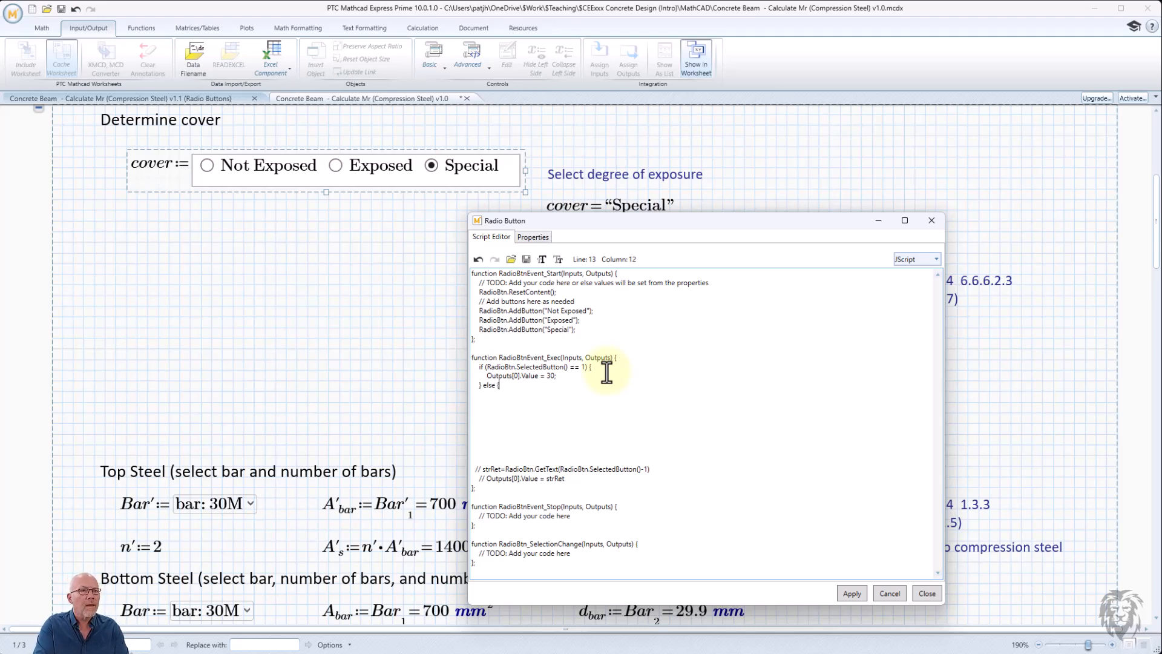
pyautogui.write(' {')
pyautogui.press('Return')
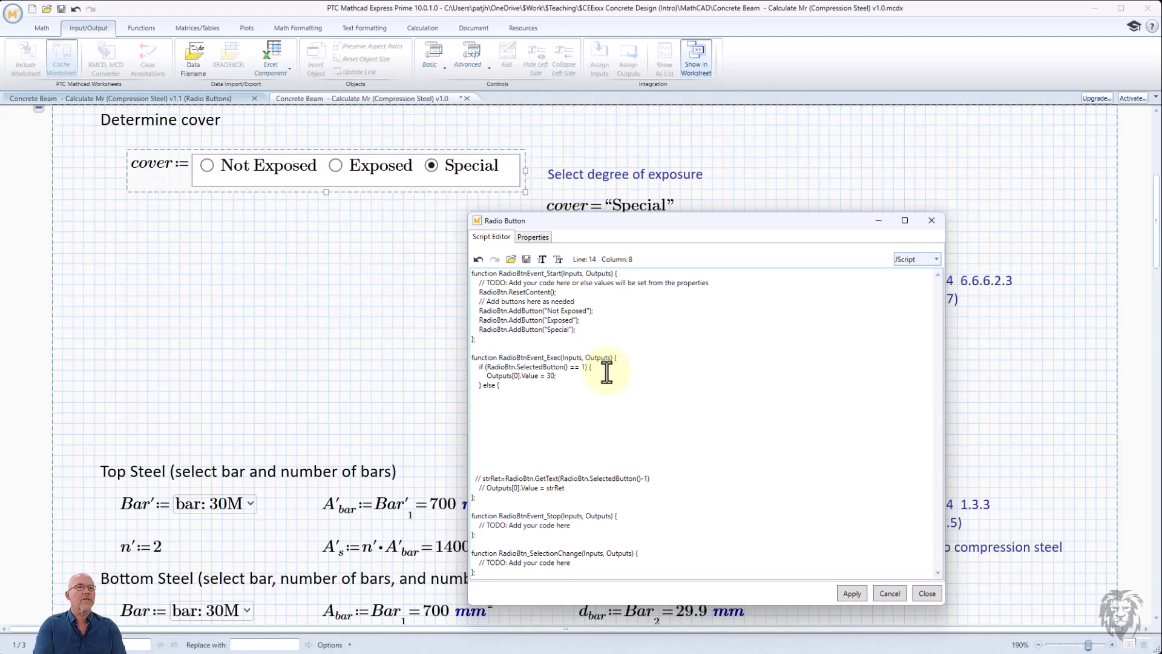
pyautogui.write('if')
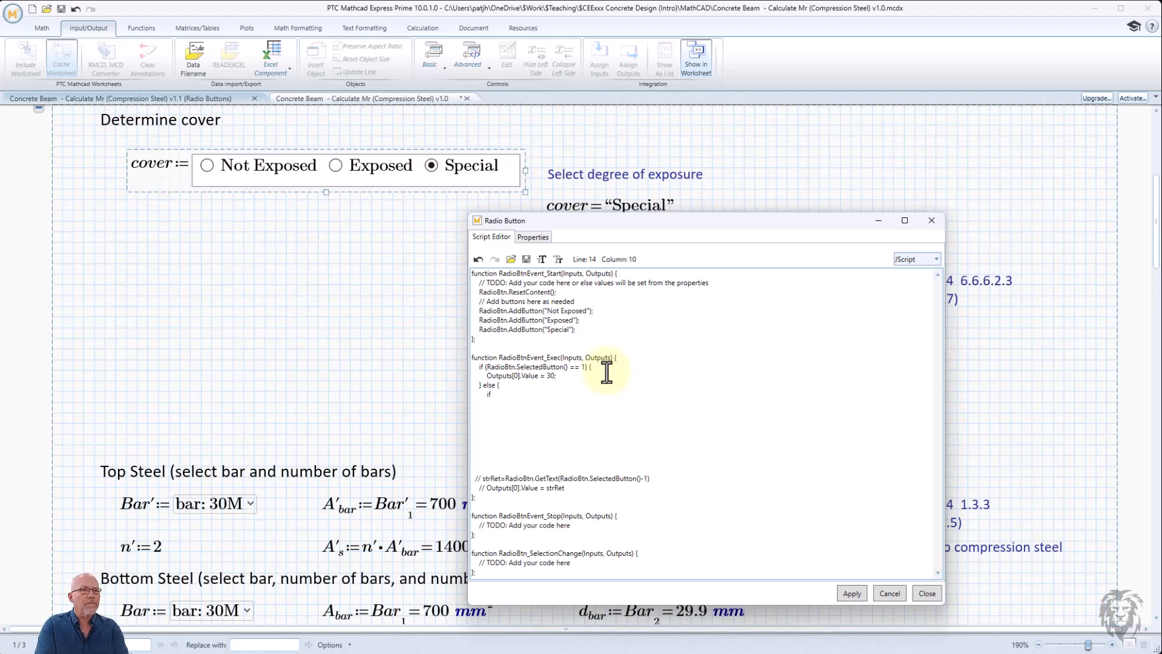
pyautogui.write(' (RadioBt')
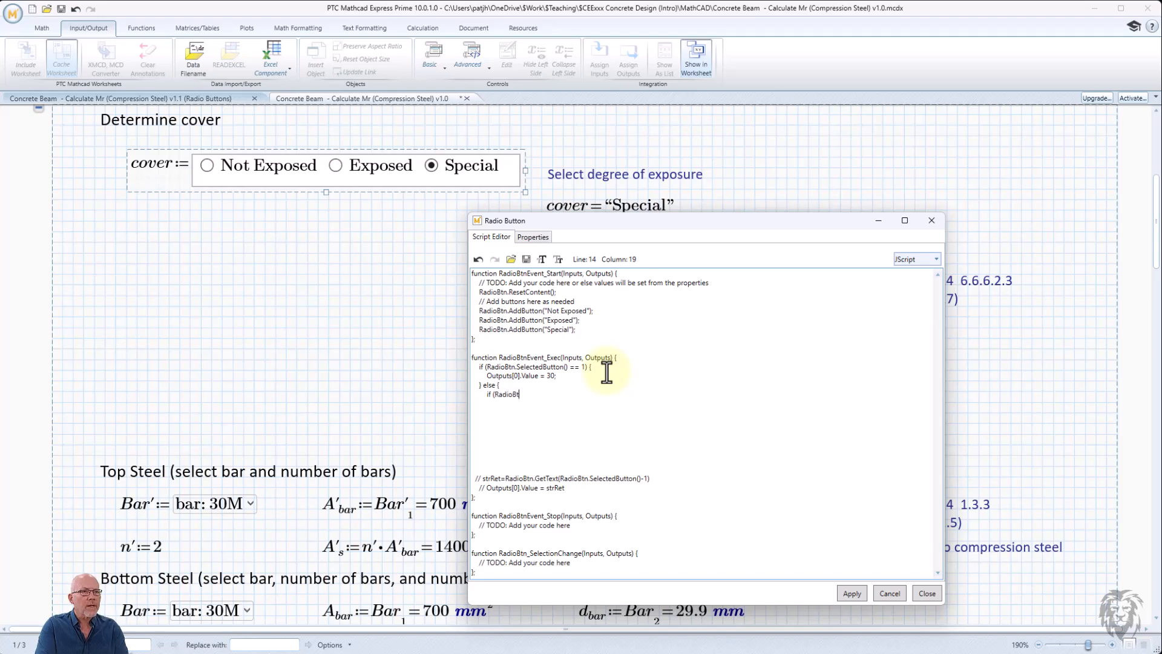
pyautogui.write('n.SelectedButton() ')
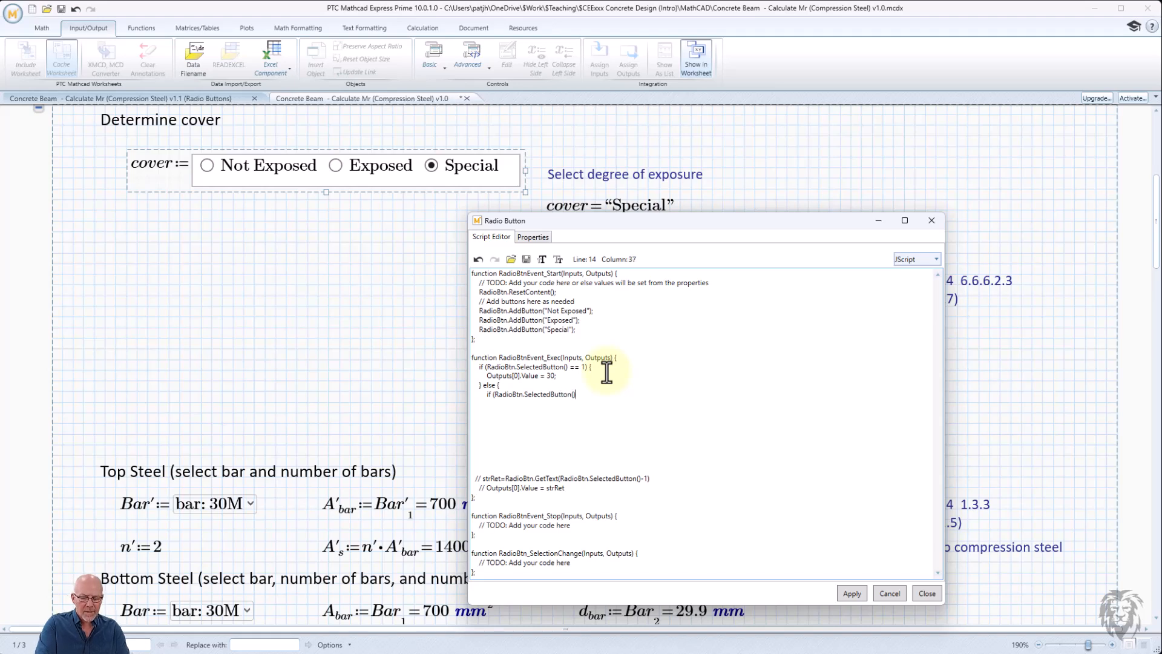
pyautogui.write('== ')
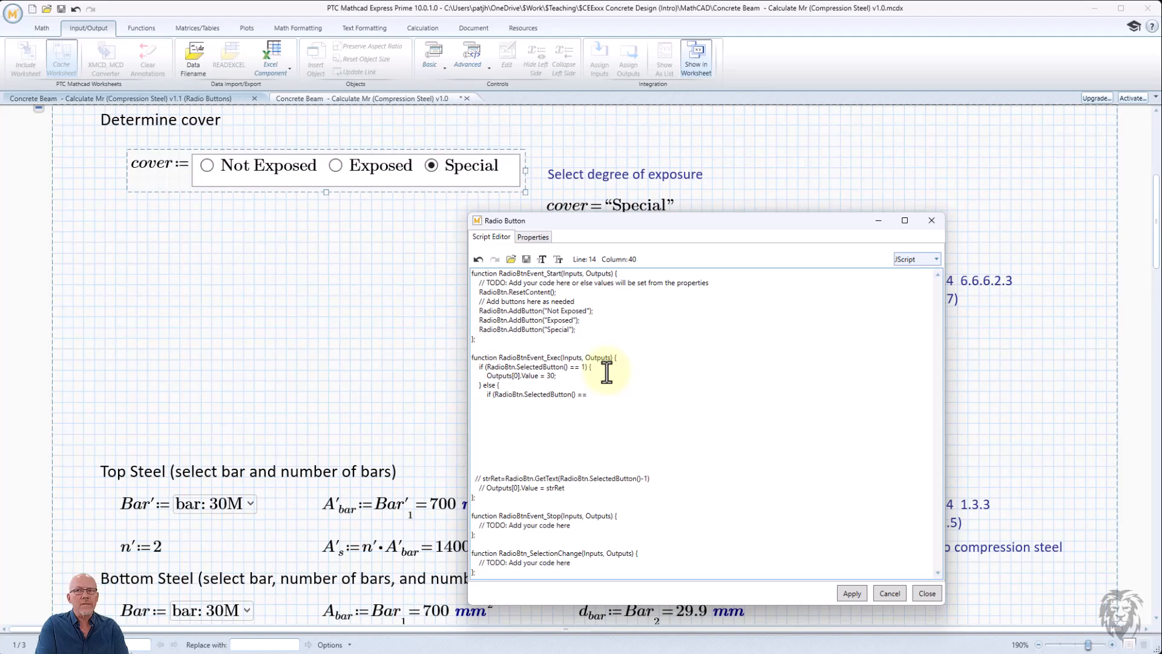
pyautogui.write('2')
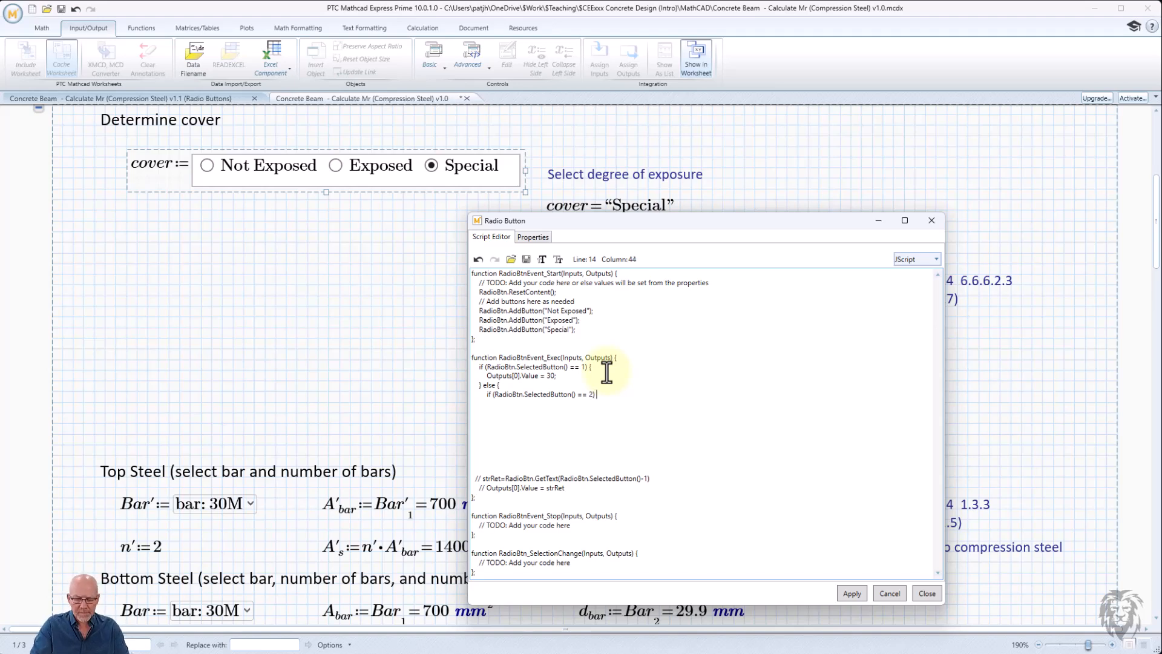
pyautogui.write(') {')
pyautogui.press('Return')
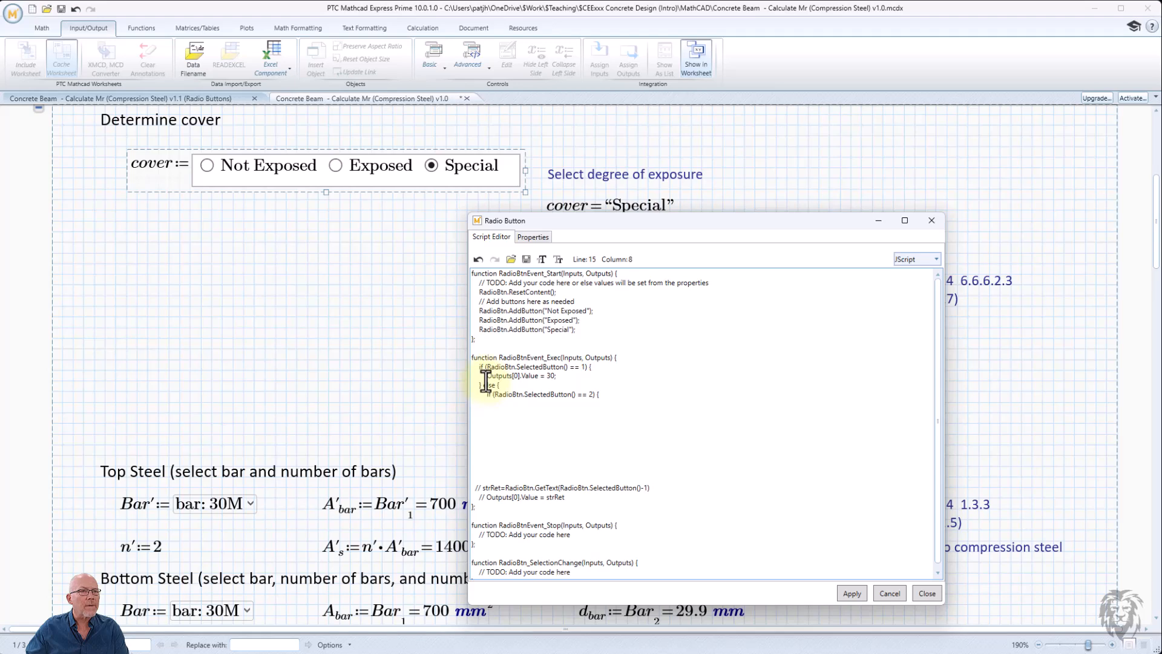
# - Inside the nested if, set Outputs[0].Value = 40; by reusing the earlier output line
pyautogui.moveTo(486, 375); pyautogui.dragTo(557, 377)
pyautogui.hotkey('ctrl', 'c')
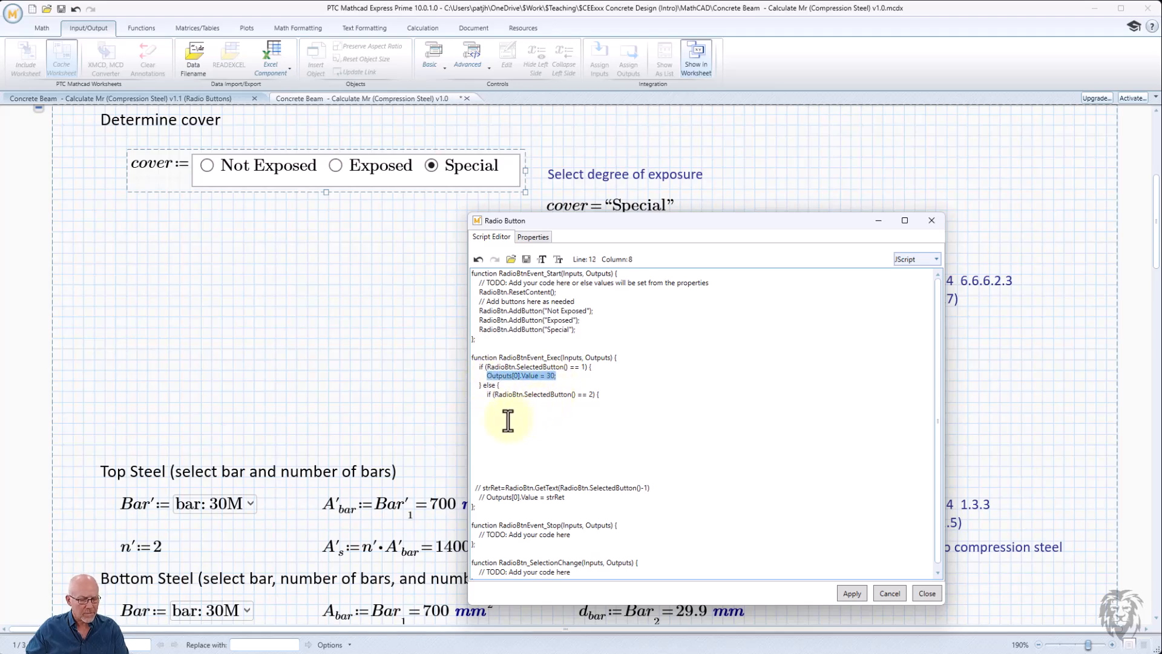
pyautogui.click(506, 403)
pyautogui.hotkey('ctrl', 'v')
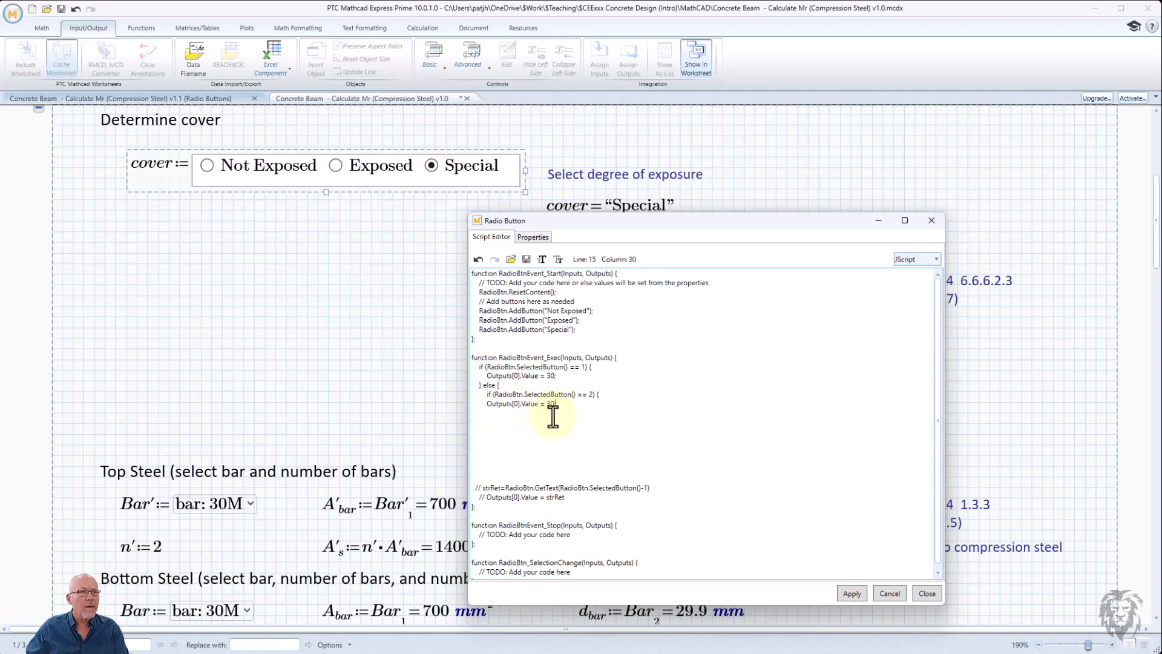
pyautogui.click(551, 403)
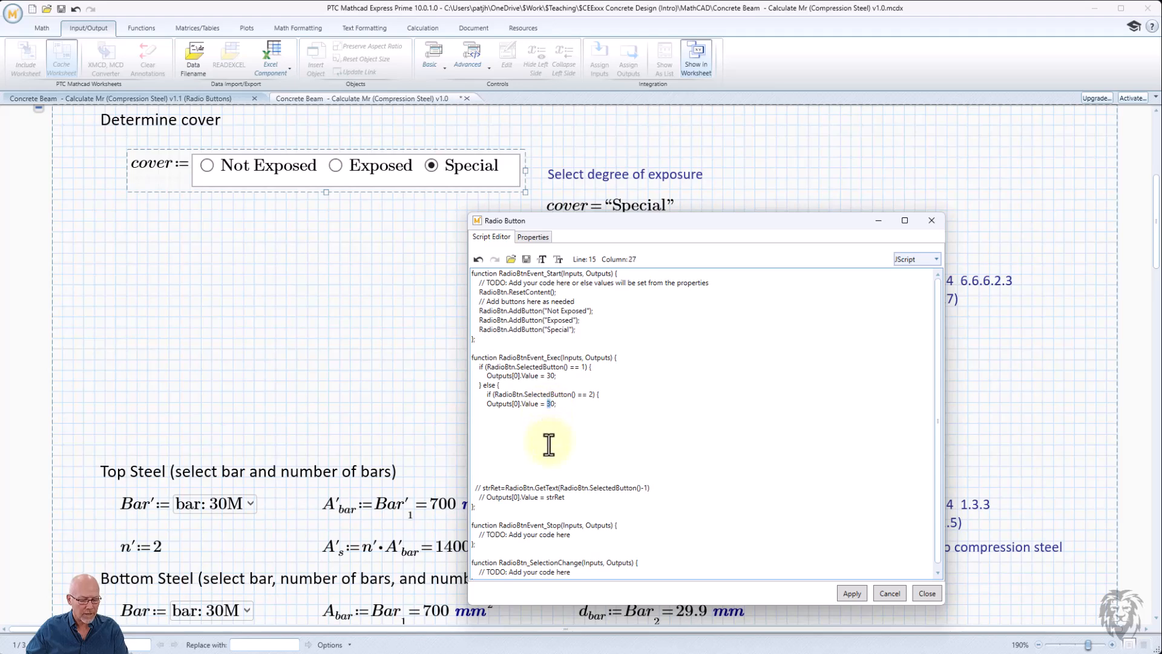
pyautogui.press('BackSpace')
pyautogui.write('4')
pyautogui.click(568, 406)
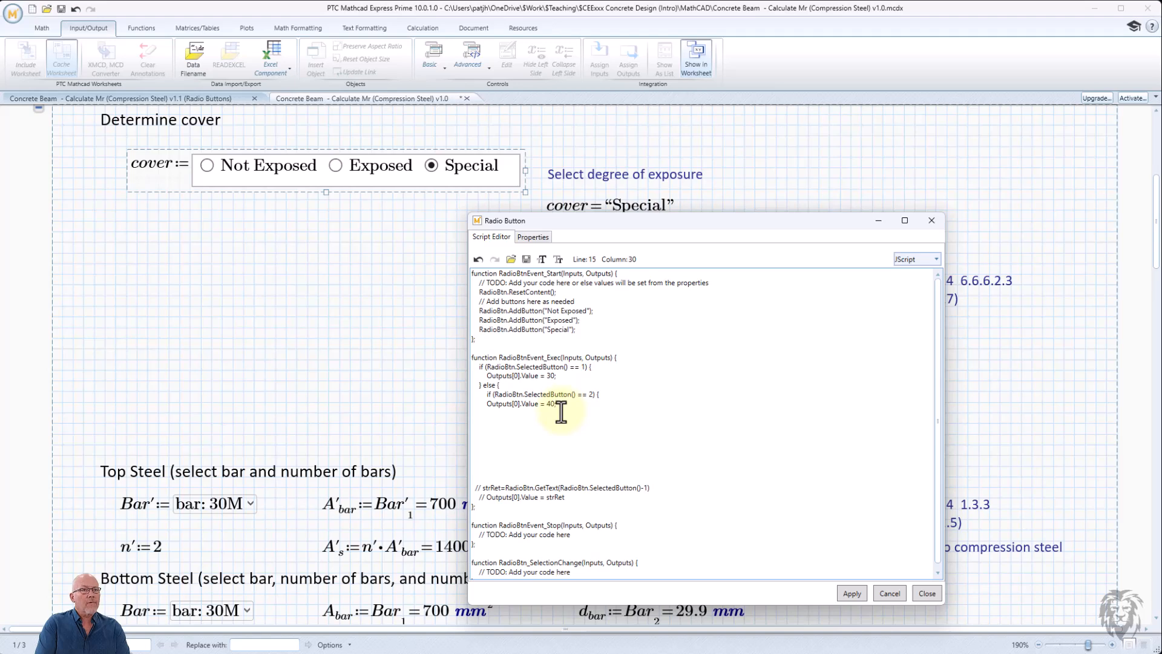
pyautogui.press('Return')
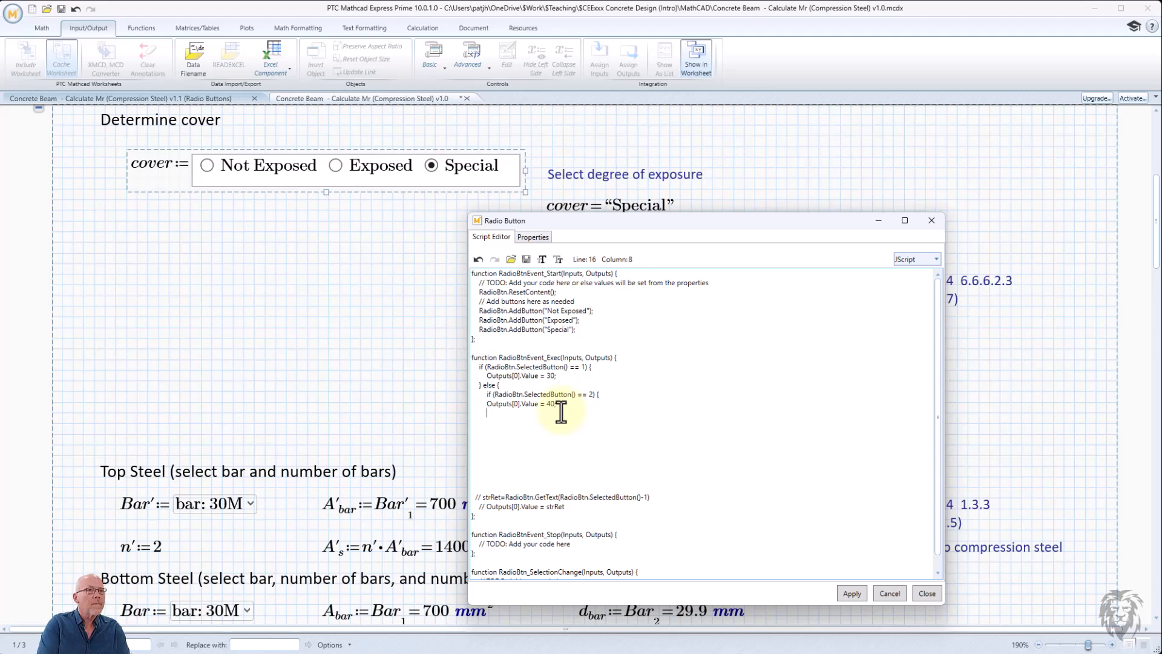
# - Add an inner } else { branch after the nested if and re-indent the nested block
pyautogui.write('} e')
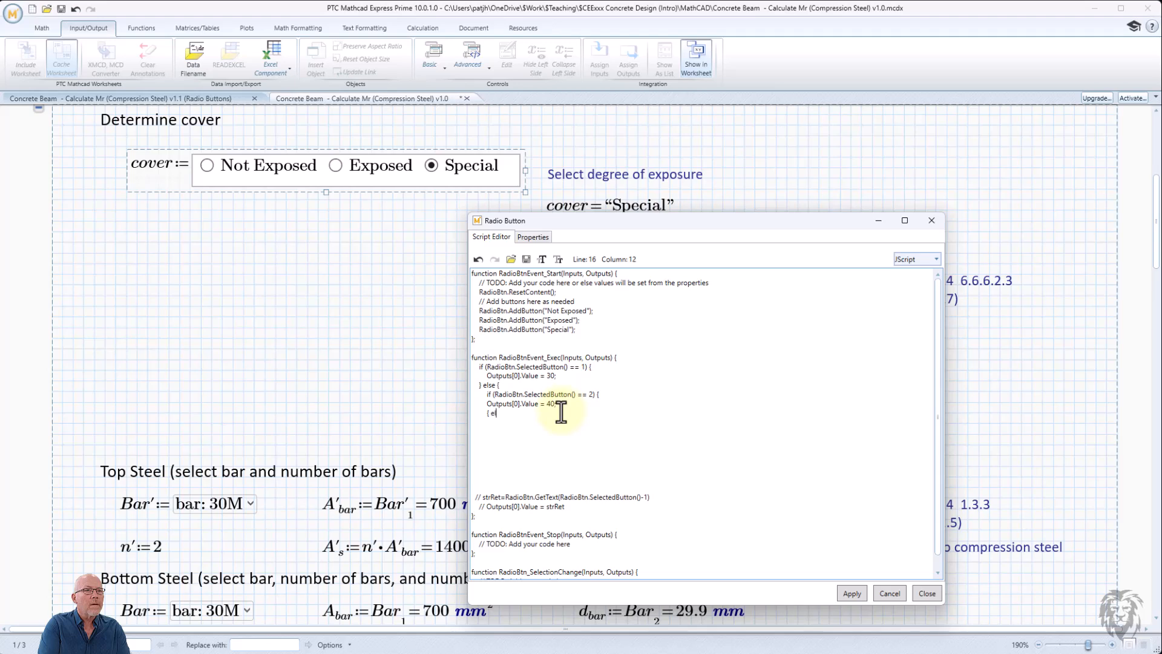
pyautogui.press('BackSpace')
pyautogui.press('BackSpace')
pyautogui.press('BackSpace')
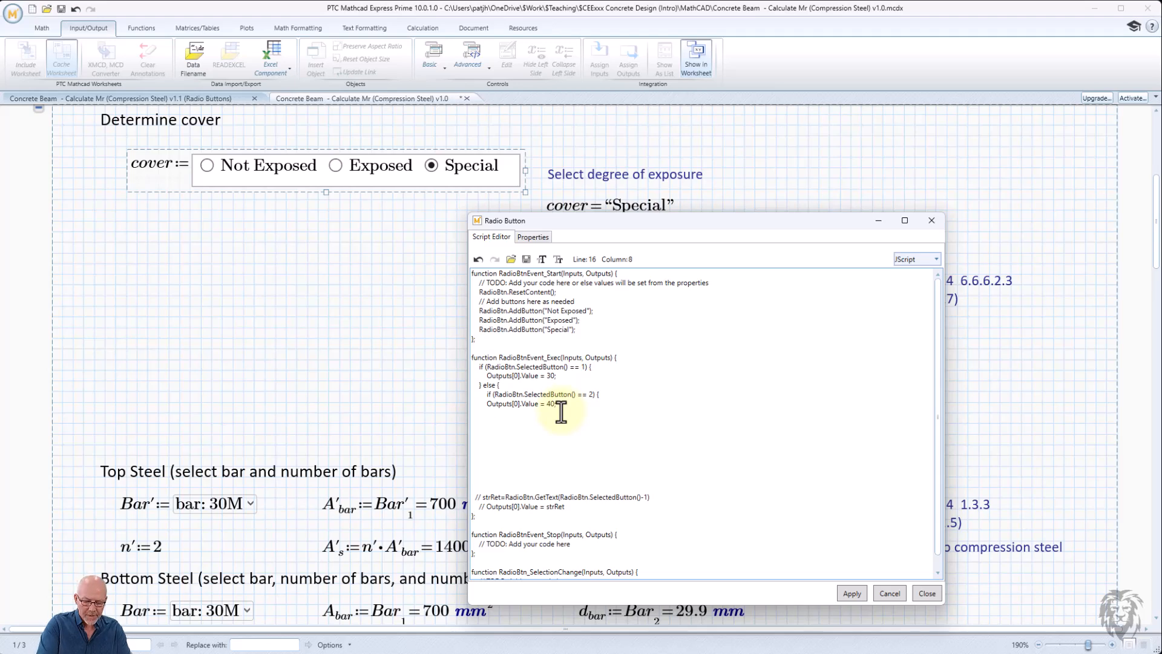
pyautogui.write('}')
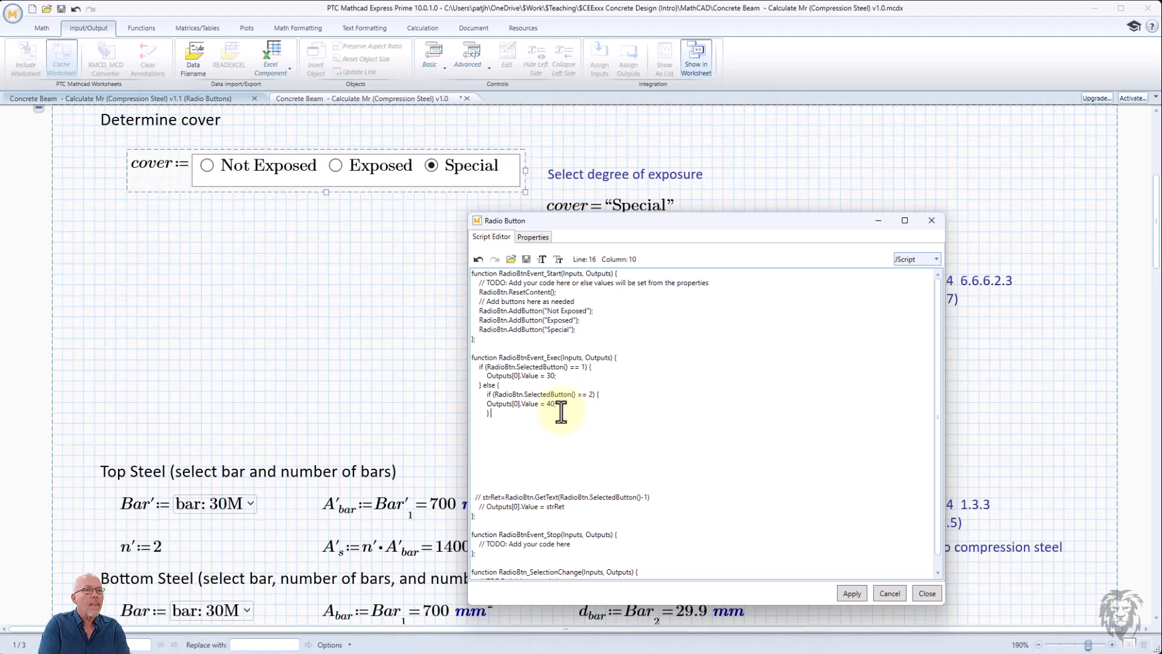
pyautogui.write(' else {')
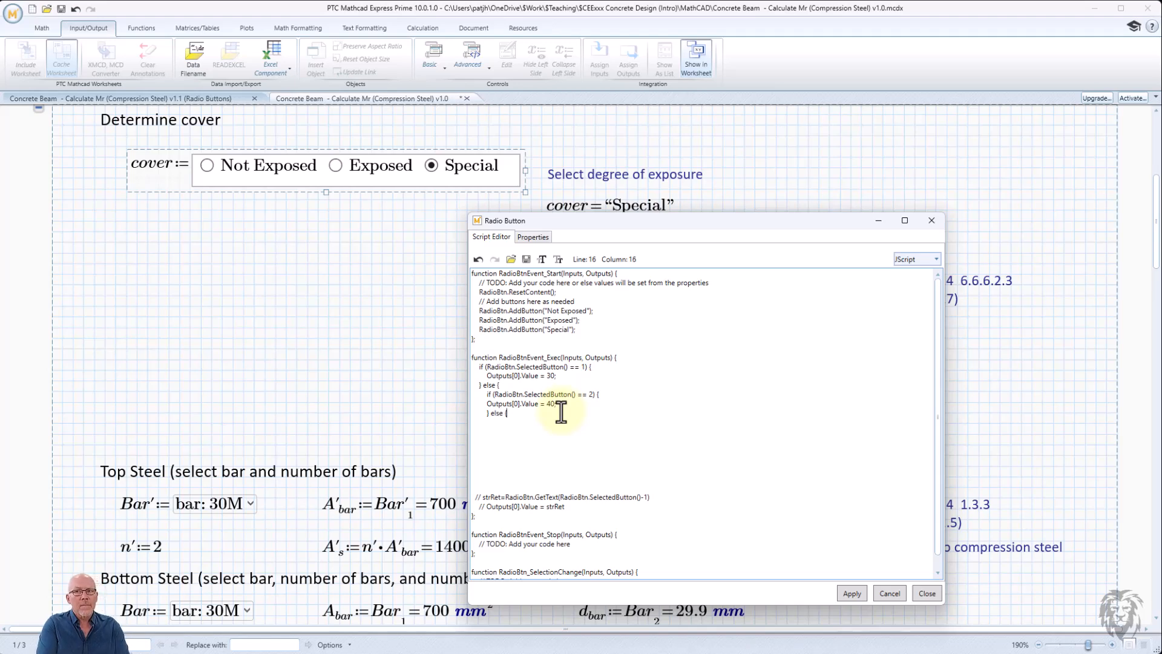
pyautogui.press('Return')
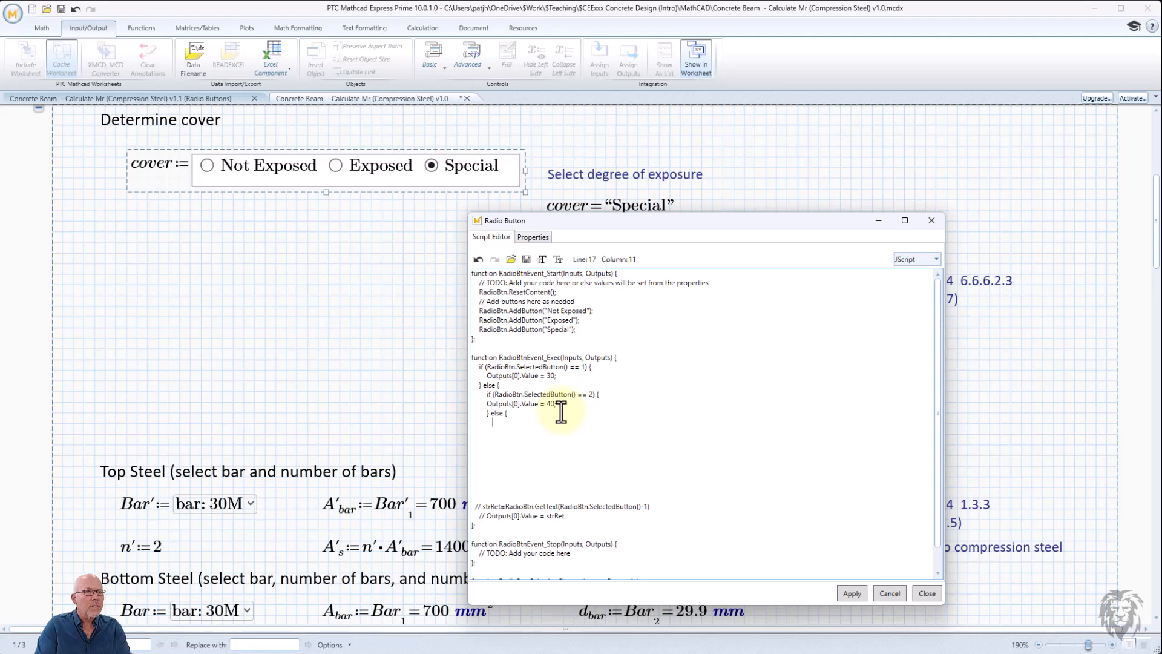
pyautogui.click(487, 403)
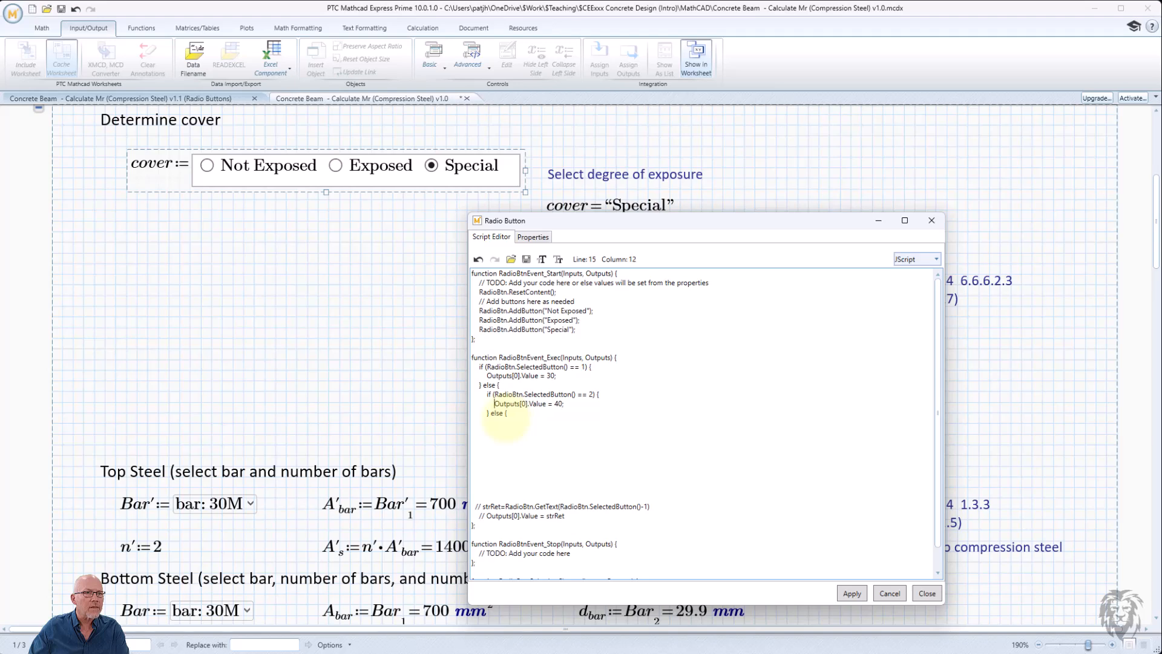
pyautogui.click(505, 422)
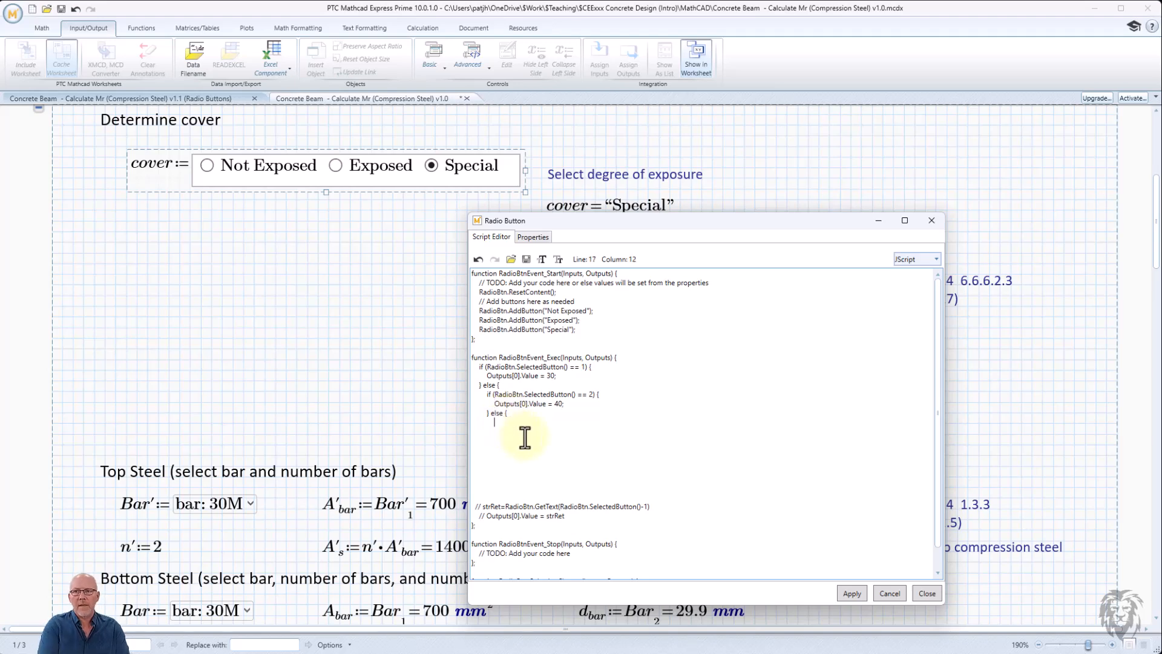
# - Inside the inner else branch, set Outputs[0].Value = 60;
pyautogui.write('Outputs')
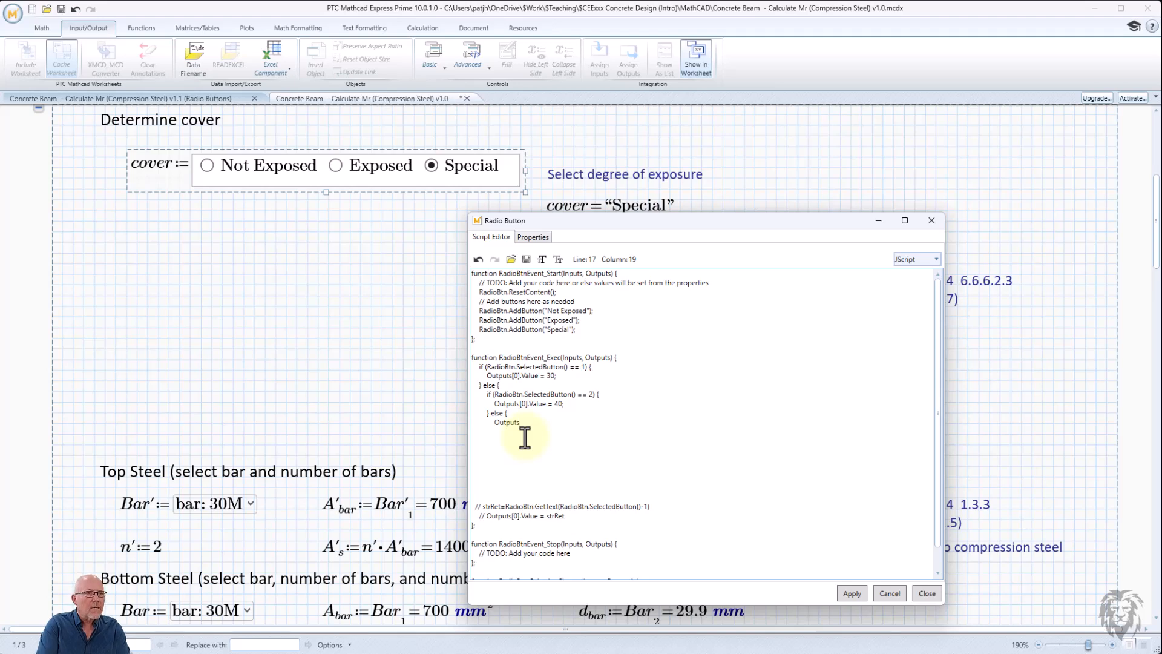
pyautogui.write('[0].Vla')
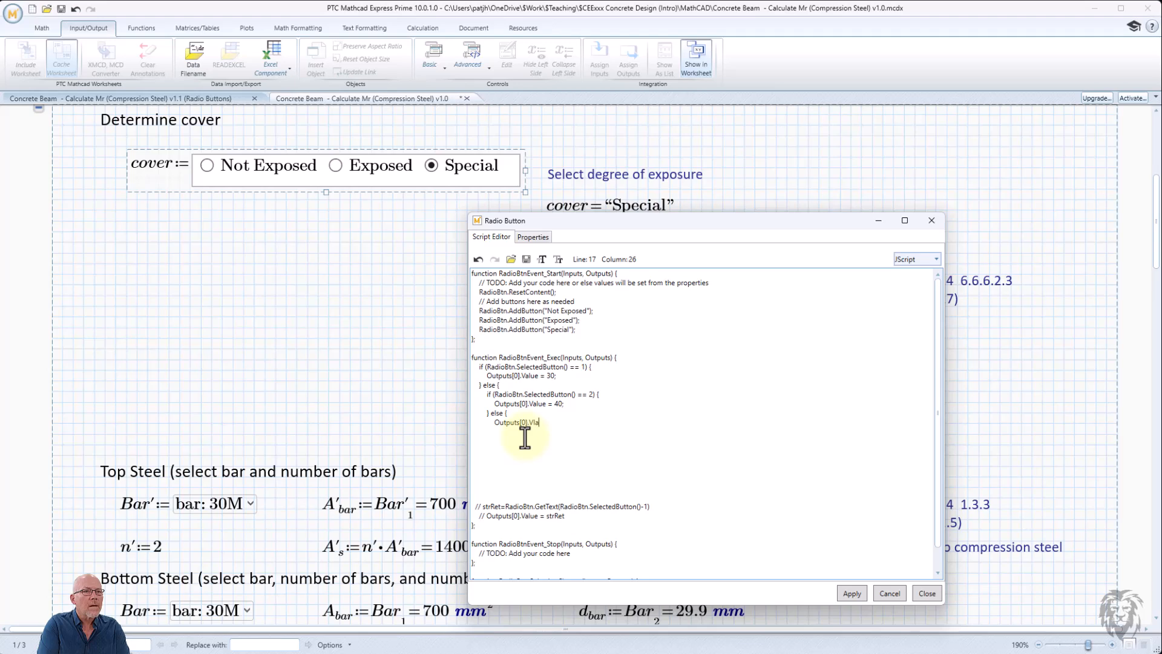
pyautogui.write('lue = 60;')
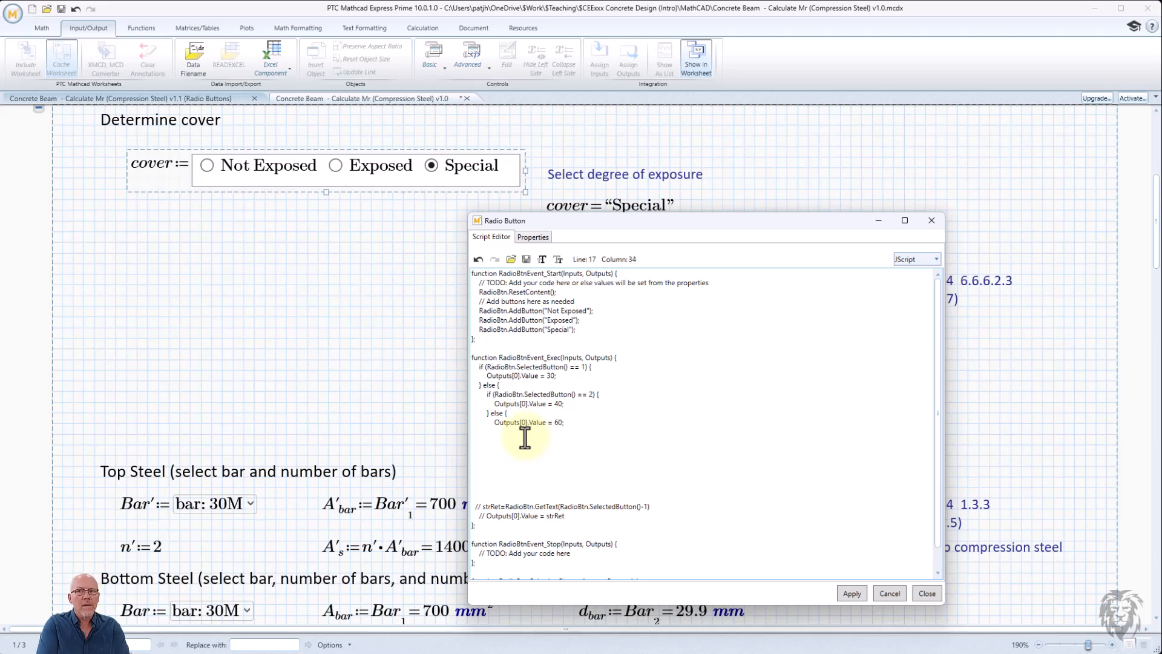
pyautogui.press('Return')
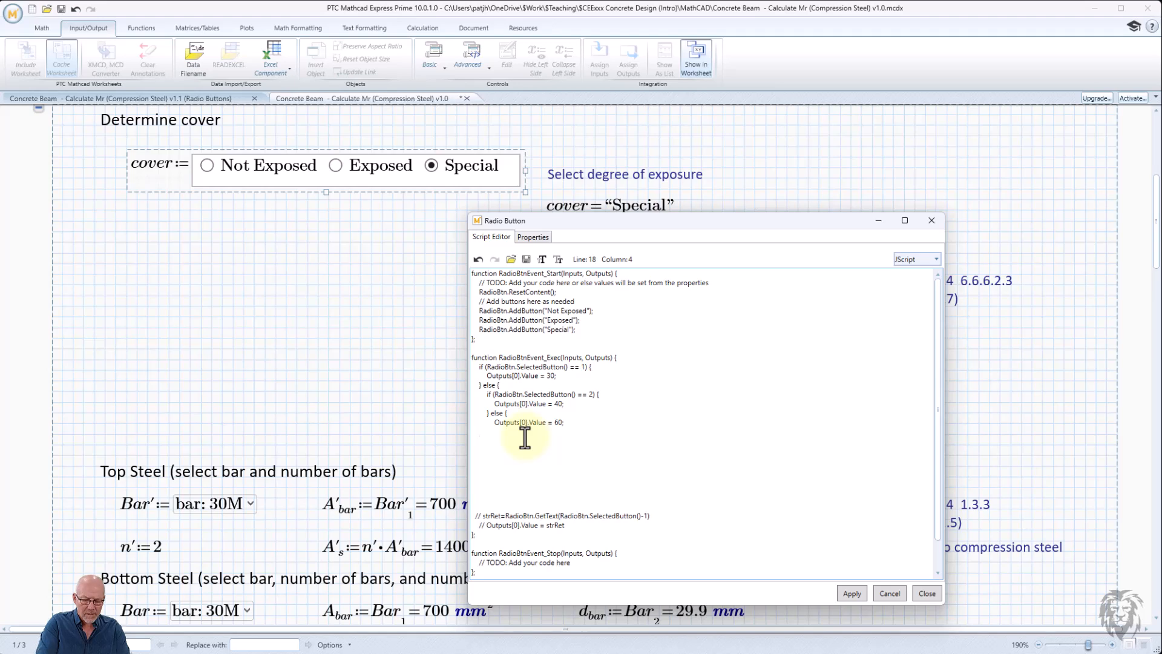
# - Close the nested blocks with braces and delete the commented-out strRet and Outputs lines
pyautogui.write('}')
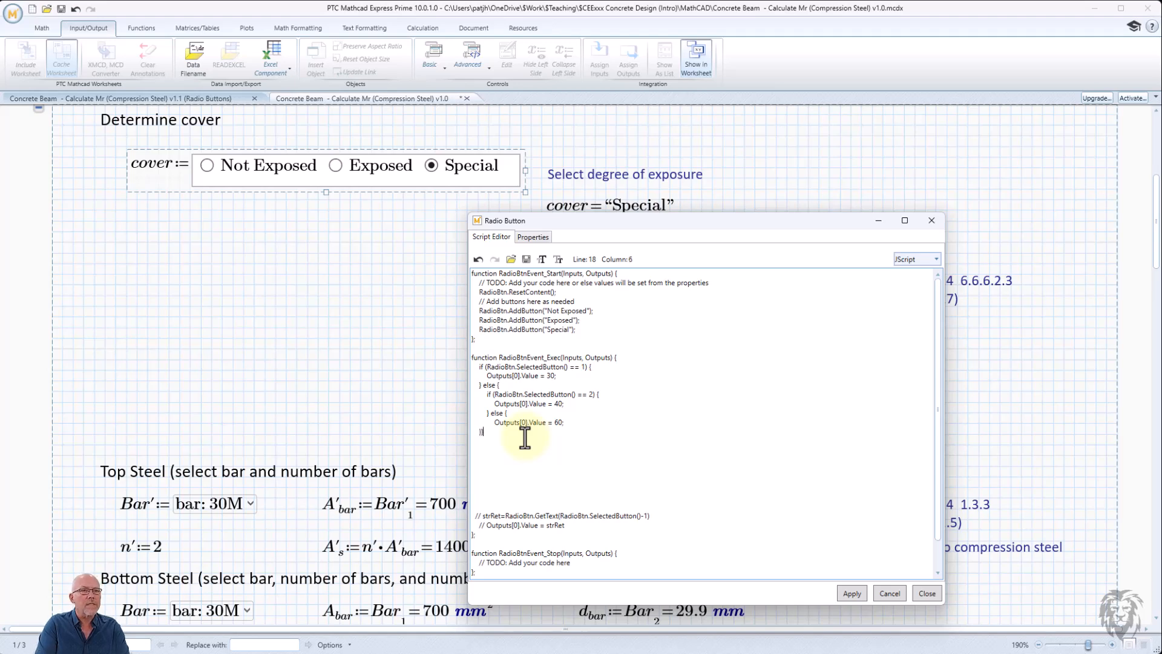
pyautogui.click(501, 459)
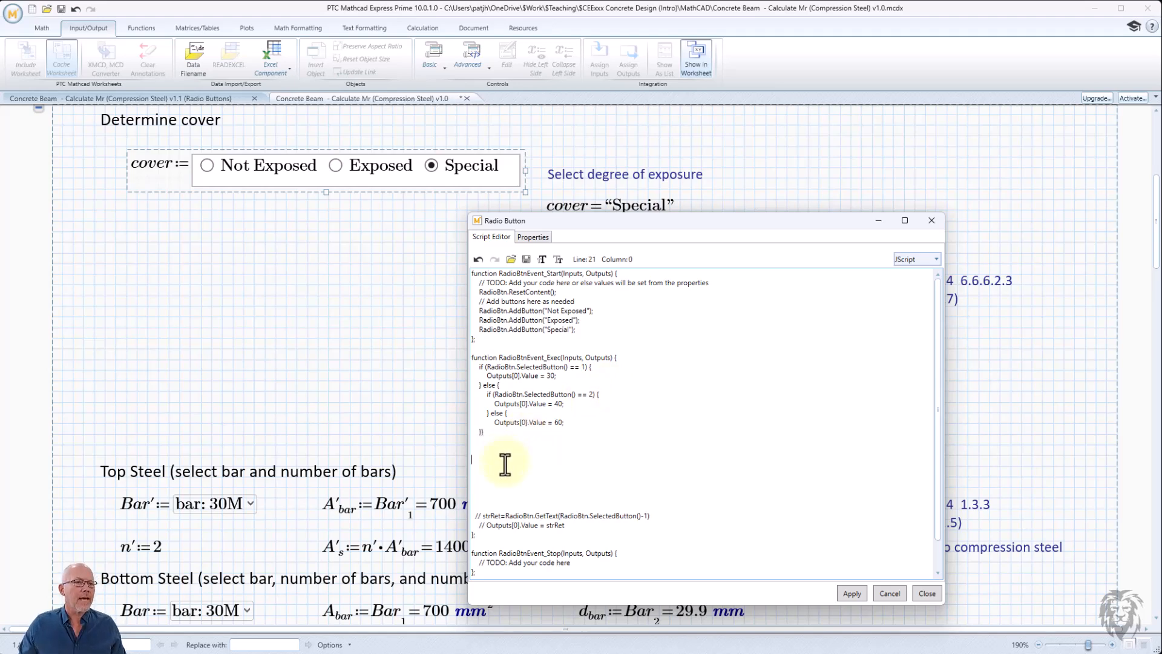
pyautogui.moveTo(572, 525); pyautogui.dragTo(472, 454)
pyautogui.press('Delete')
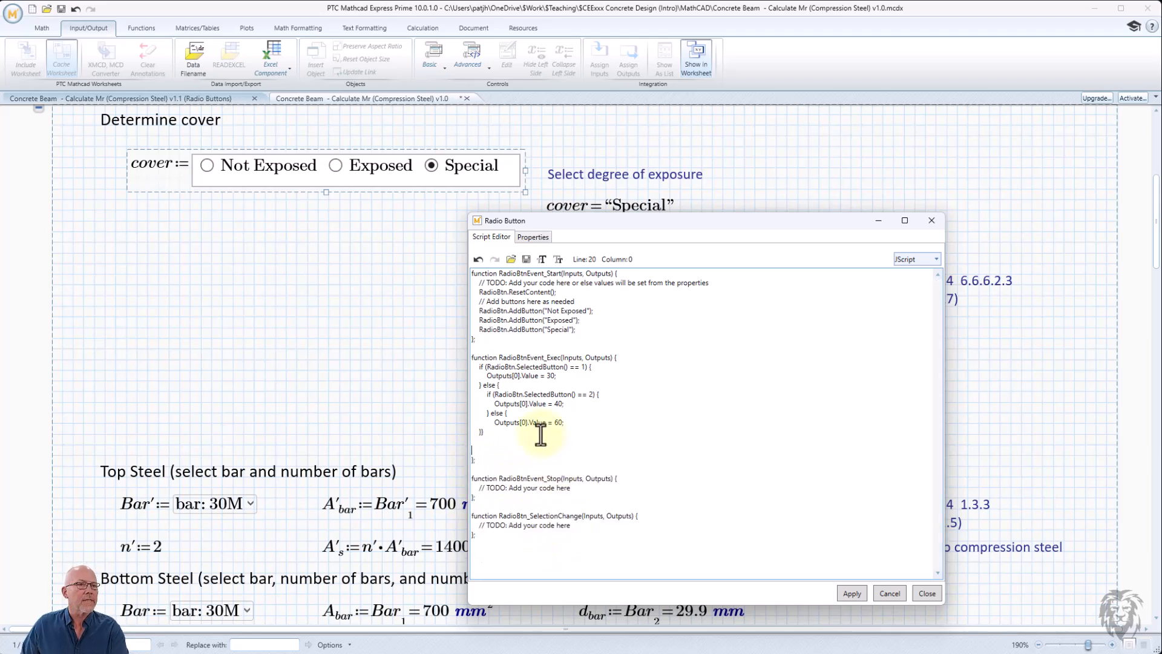
pyautogui.press('BackSpace')
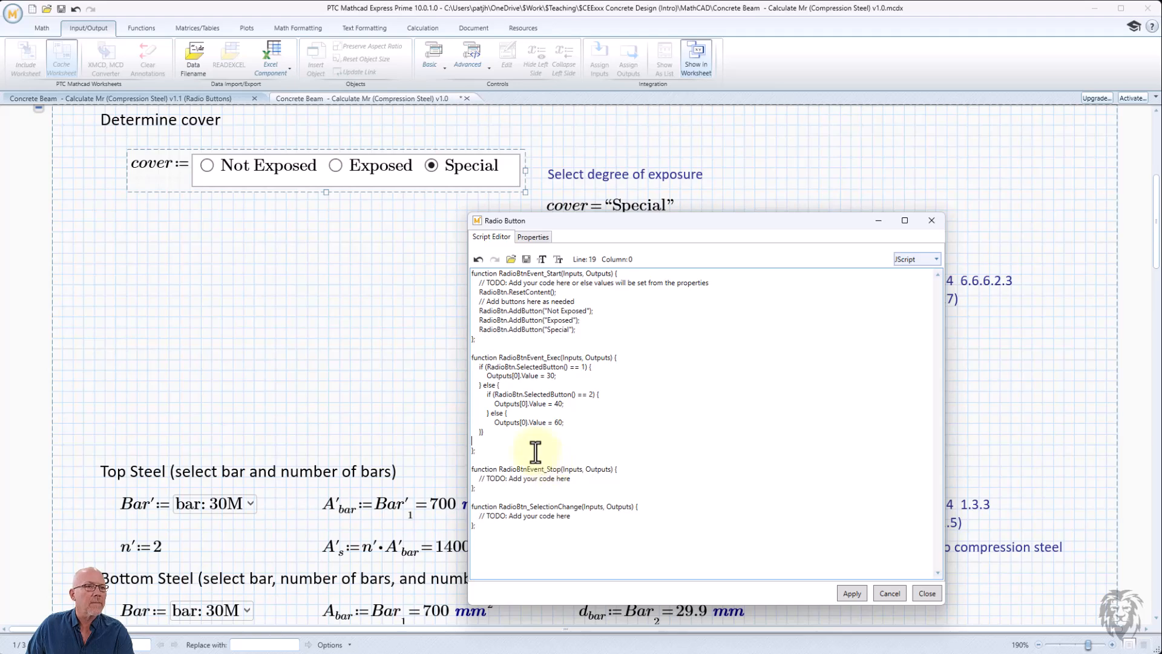
pyautogui.click(512, 429)
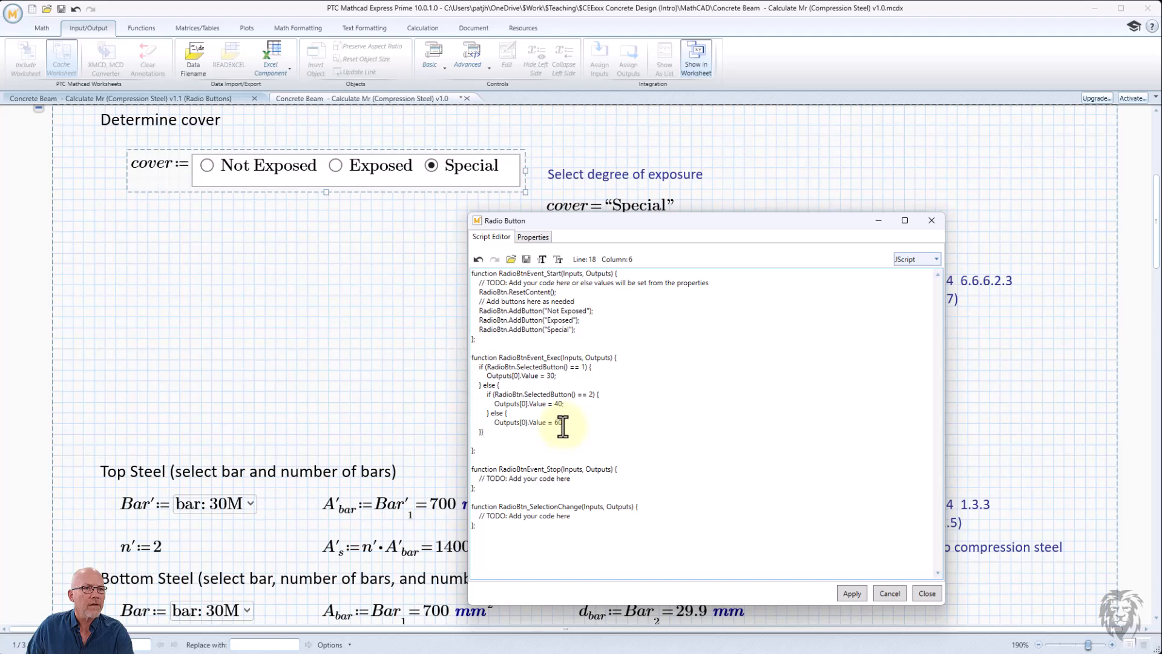
# - Apply the script, correct the bracket in the Special branch's Outputs line, and close the editor
pyautogui.click(851, 592)
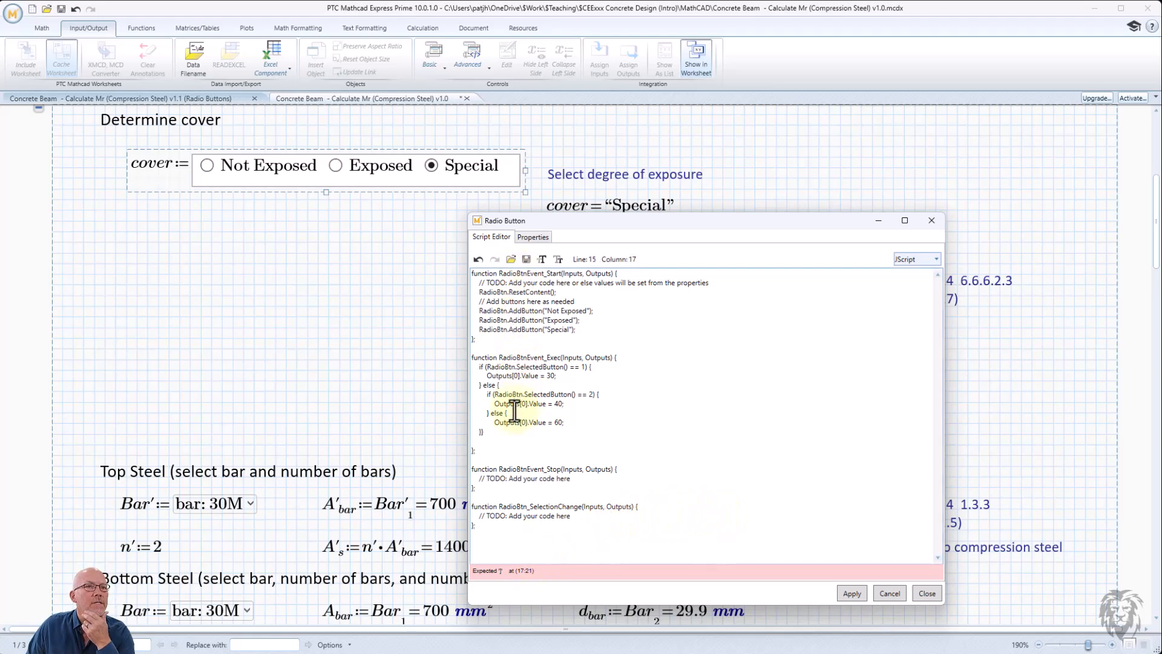
pyautogui.click(514, 422)
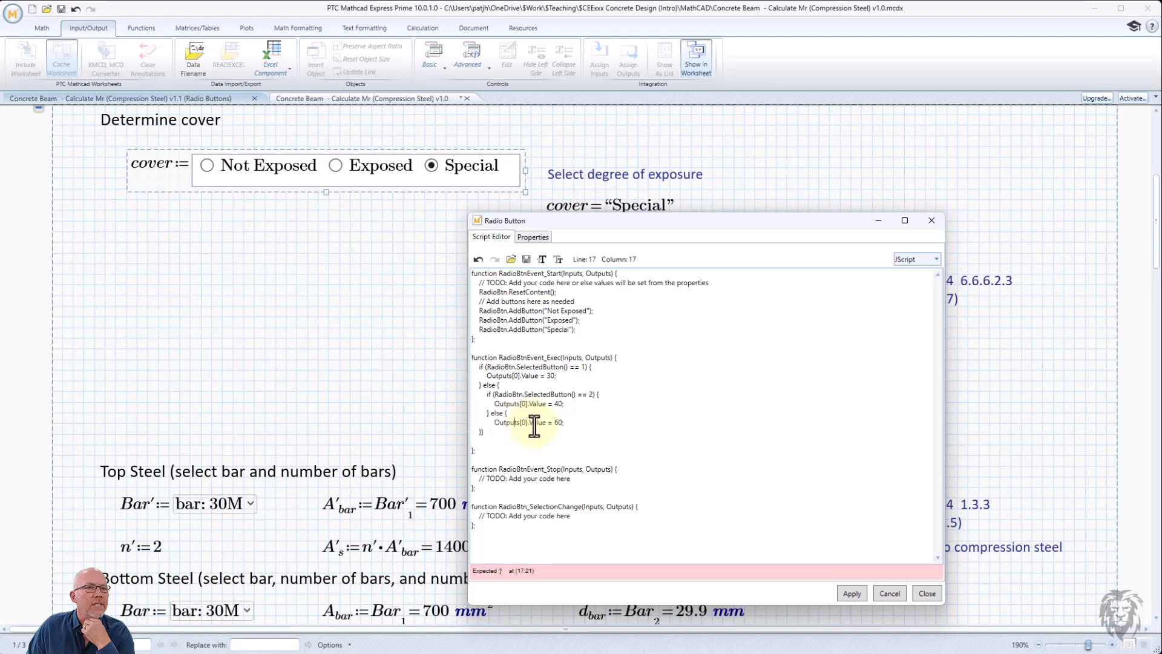
pyautogui.click(539, 424)
pyautogui.click(524, 424)
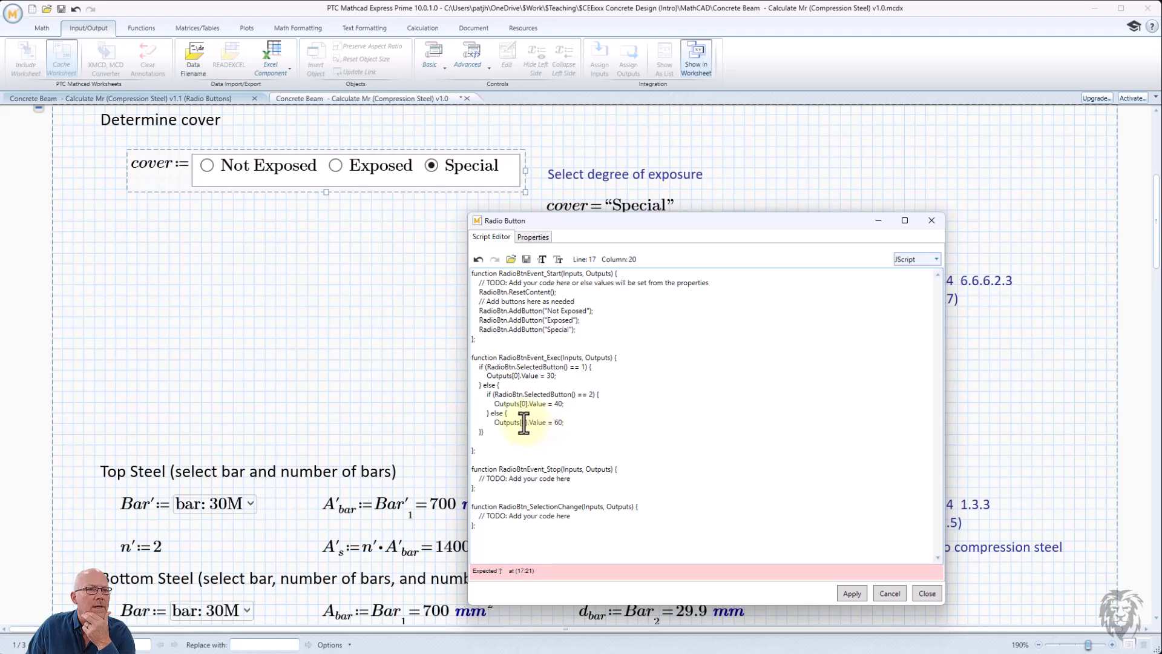
pyautogui.click(527, 424)
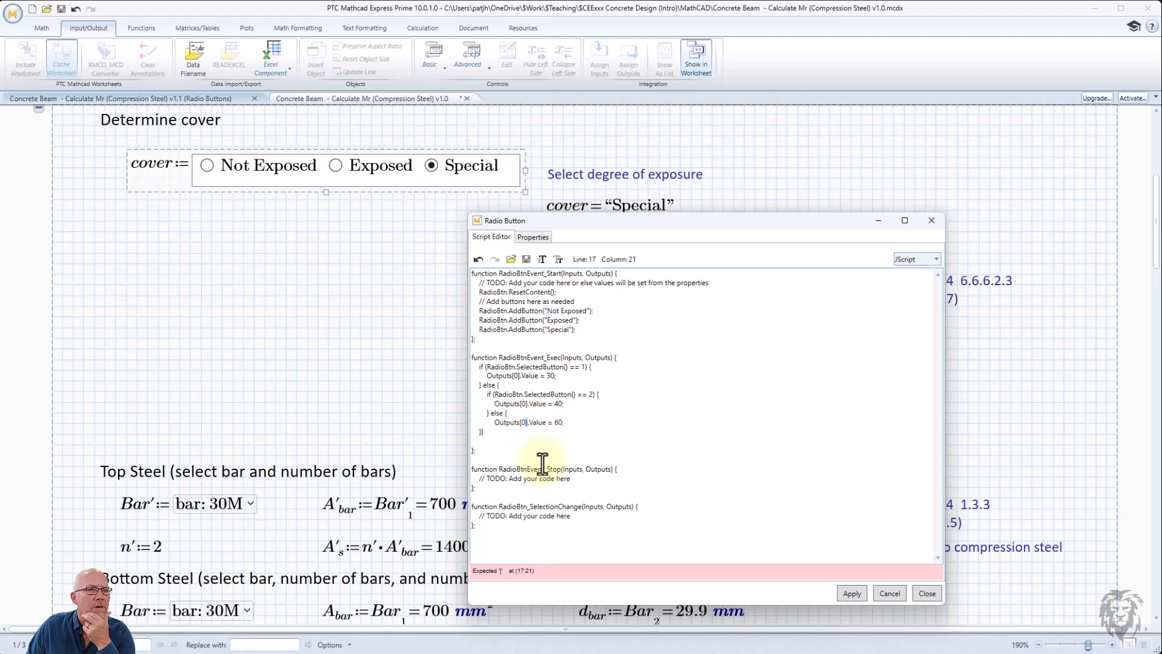
pyautogui.press('Right')
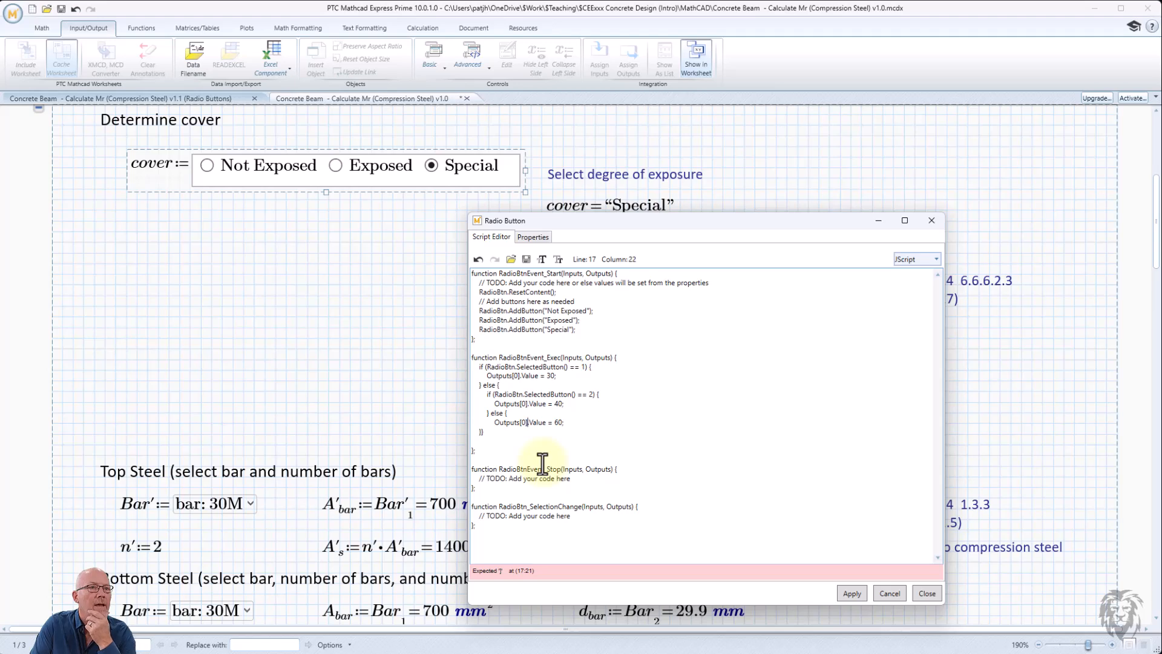
pyautogui.click(852, 593)
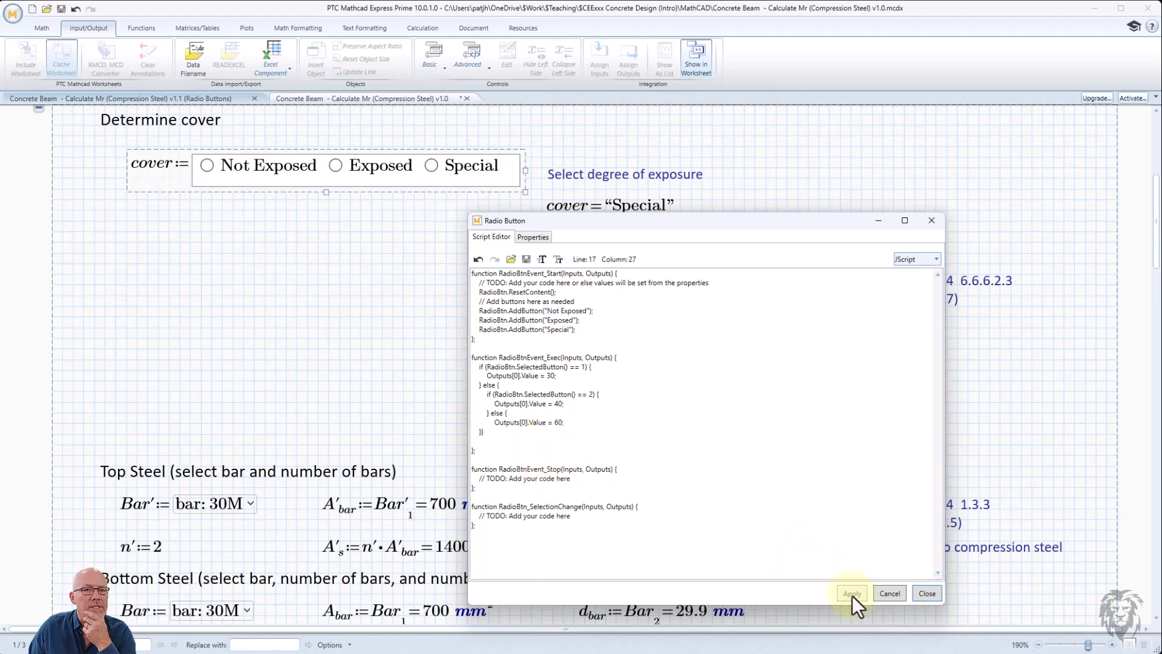
pyautogui.click(928, 593)
# - Move the cover evaluation to sit below the radio button control
pyautogui.click(366, 264)
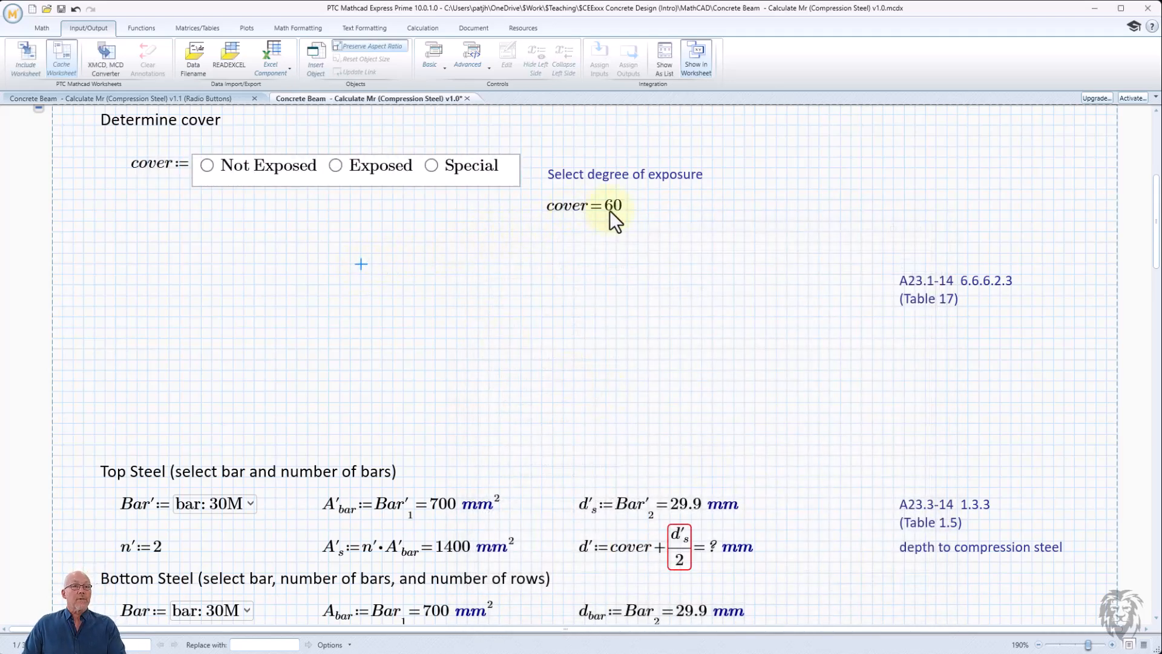
pyautogui.moveTo(532, 199); pyautogui.dragTo(175, 261)
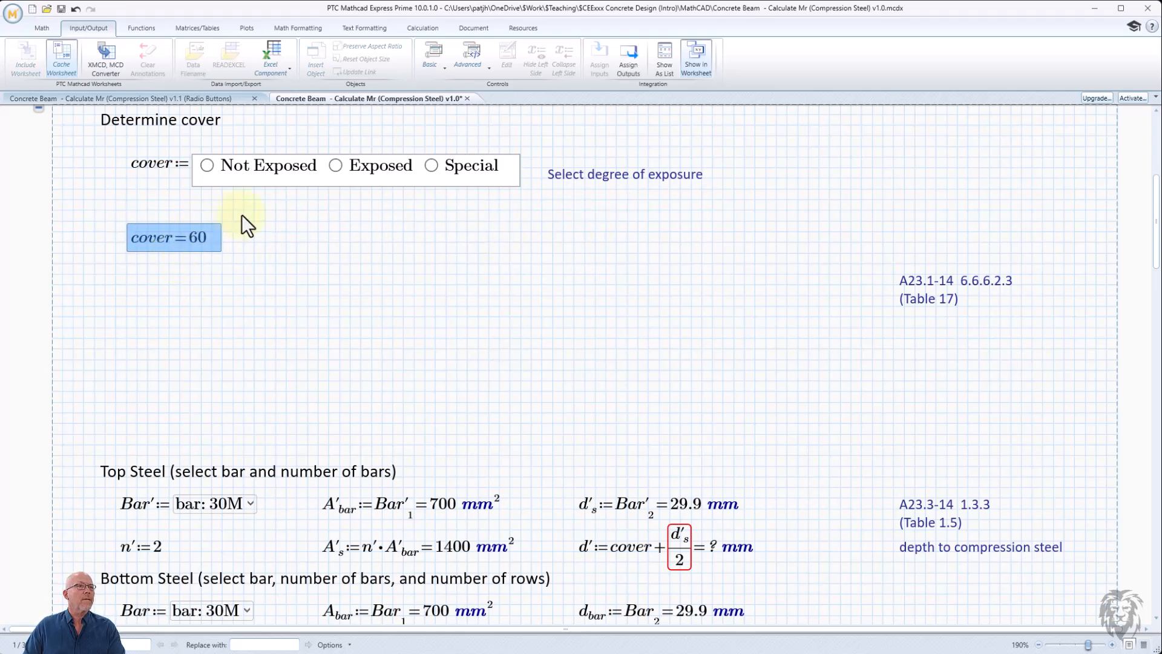
# - Test the radio button control by selecting each exposure option in turn
pyautogui.click(207, 166)
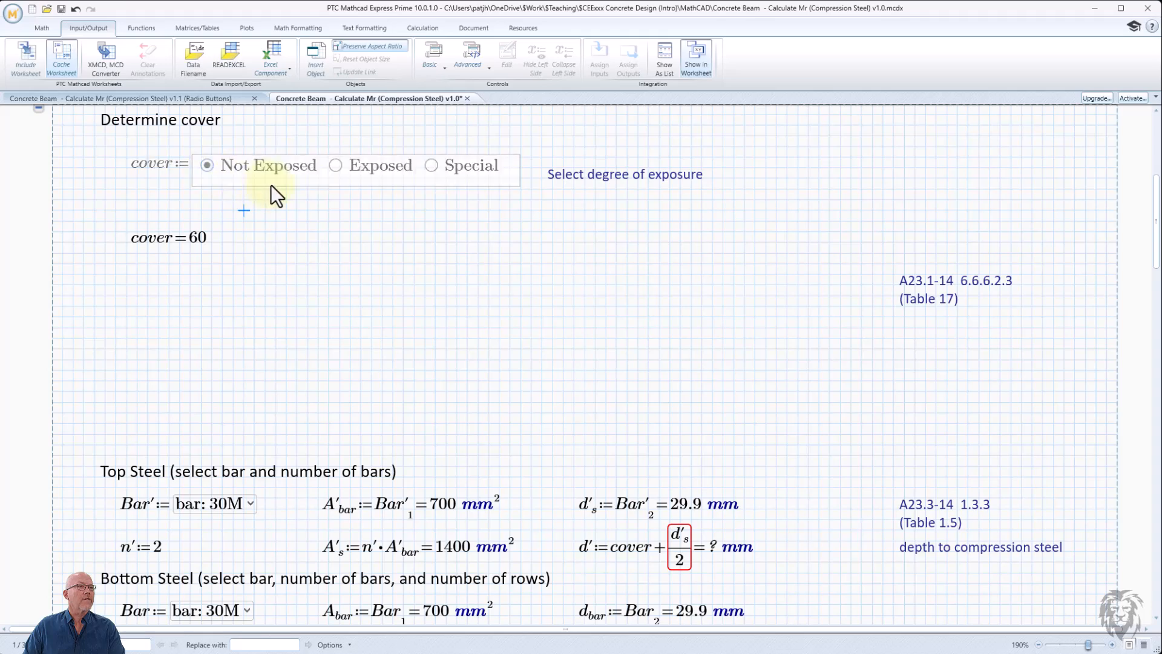
pyautogui.click(333, 166)
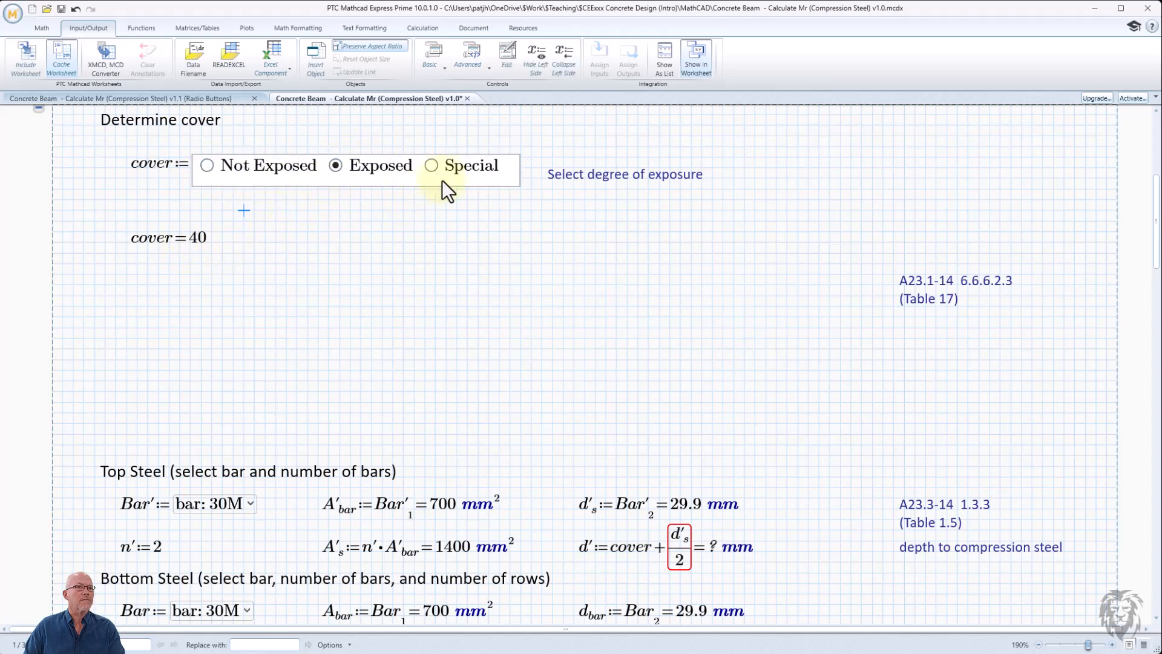
pyautogui.click(434, 167)
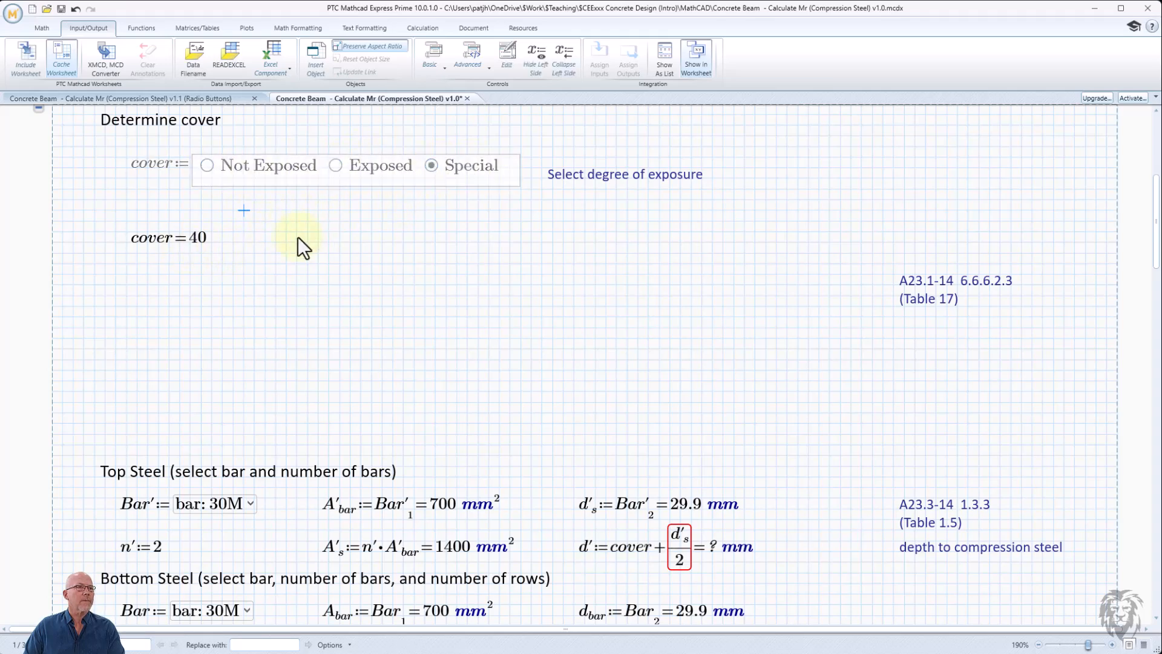
pyautogui.click(129, 210)
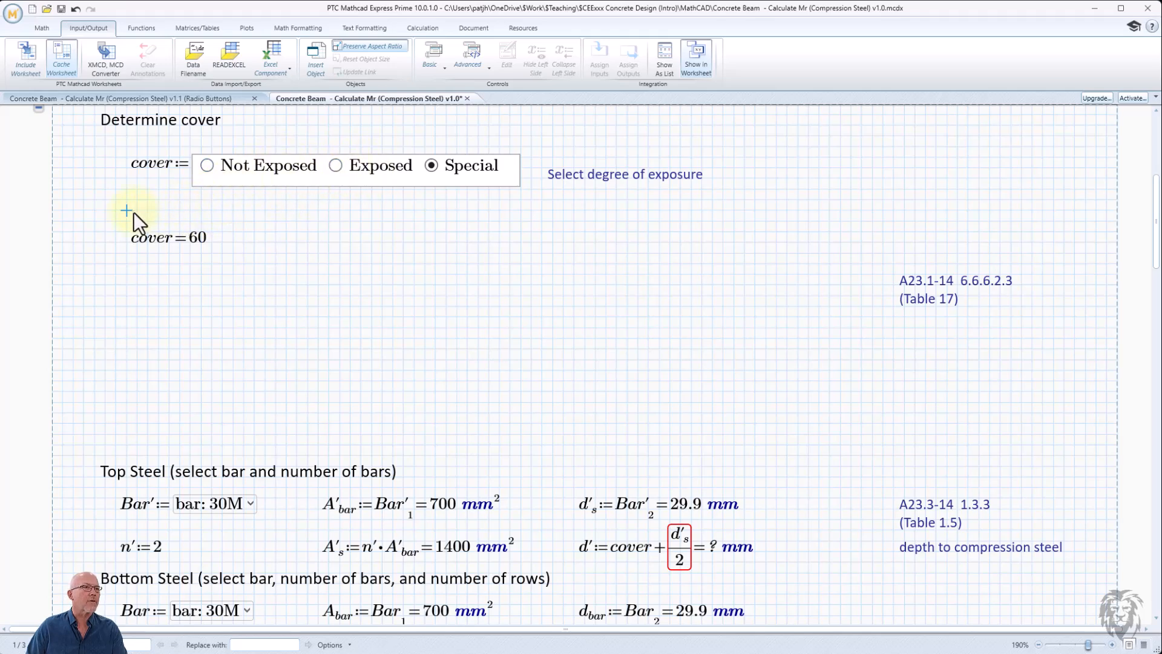
# - Turn the cover evaluation below the control into a definition of cover as cover times mm
pyautogui.click(208, 237)
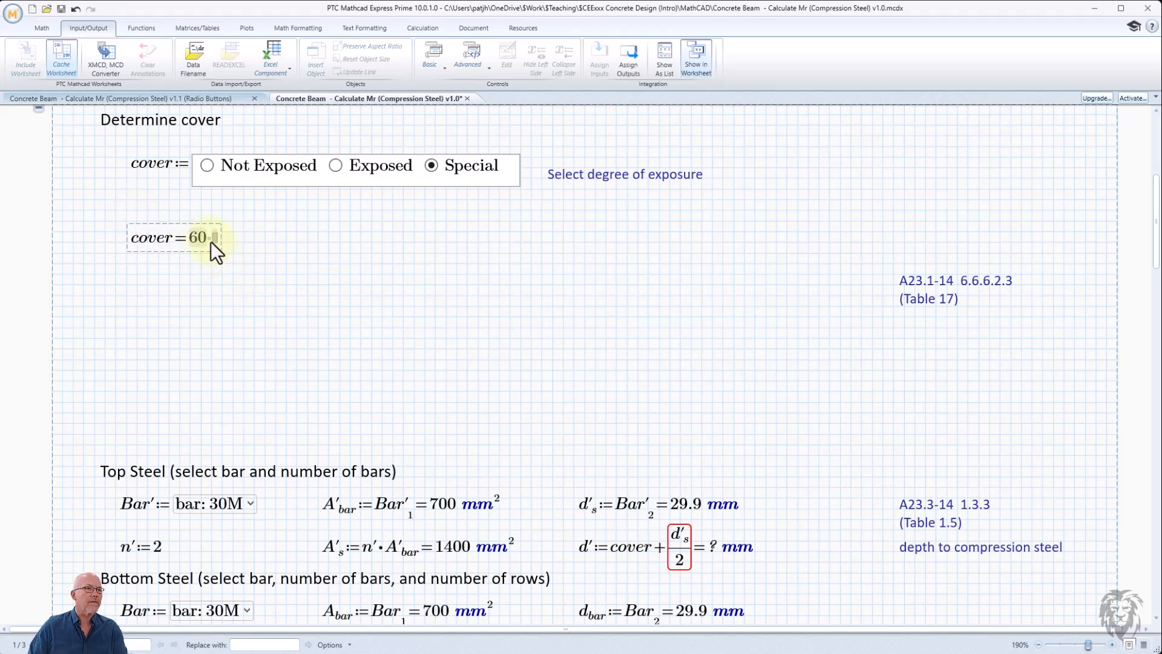
pyautogui.press('BackSpace')
pyautogui.write(':')
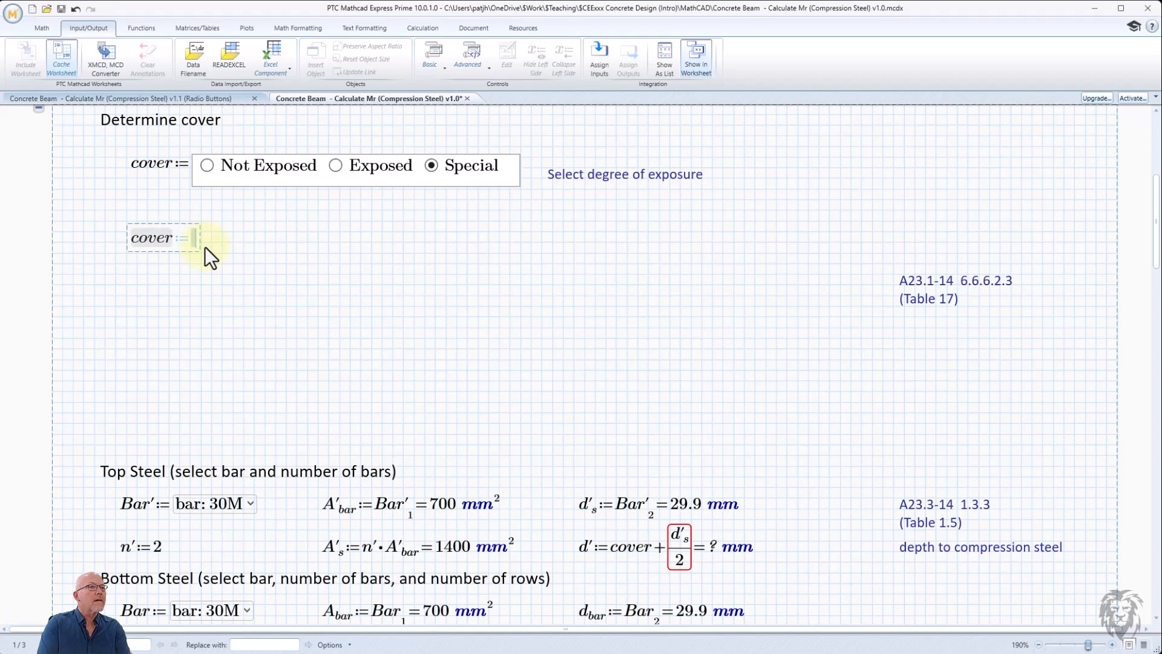
pyautogui.write('cover')
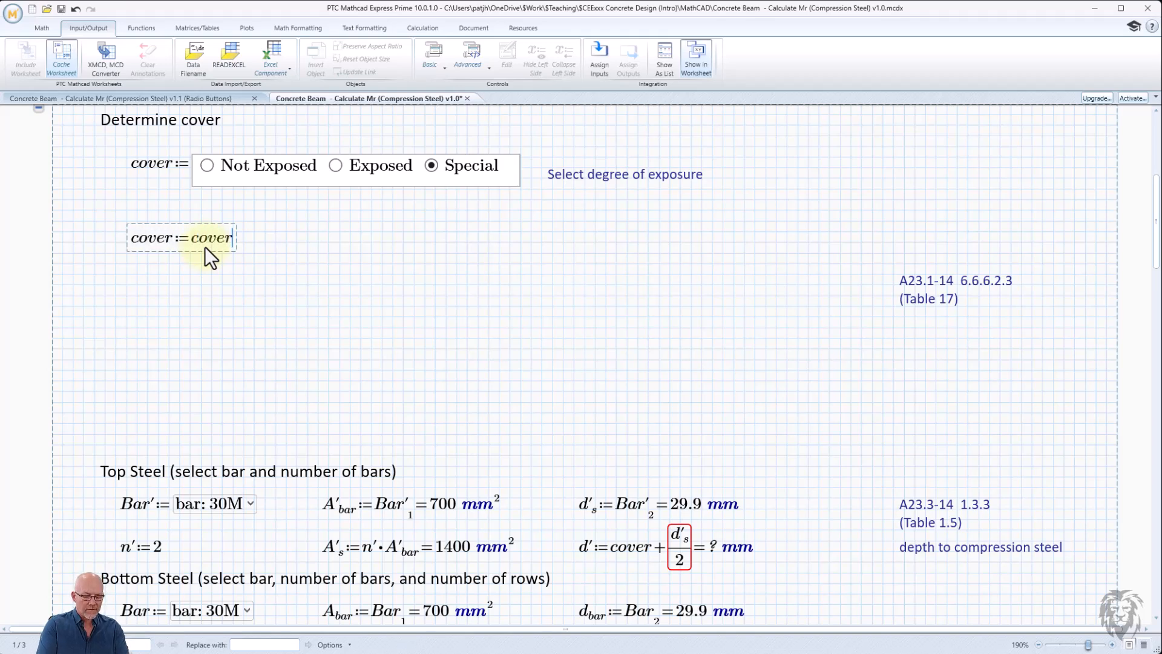
pyautogui.write('*mm')
pyautogui.press('Return')
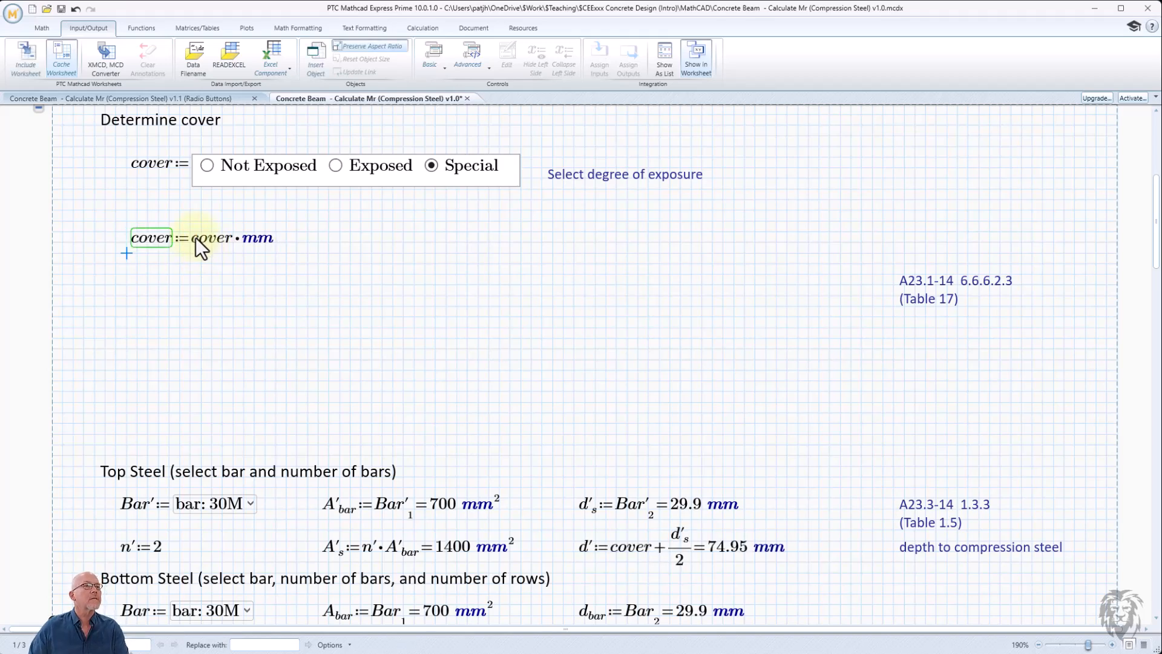
# - Evaluate the redefined cover in mm and move it up directly beneath the radio button control
pyautogui.click(271, 245)
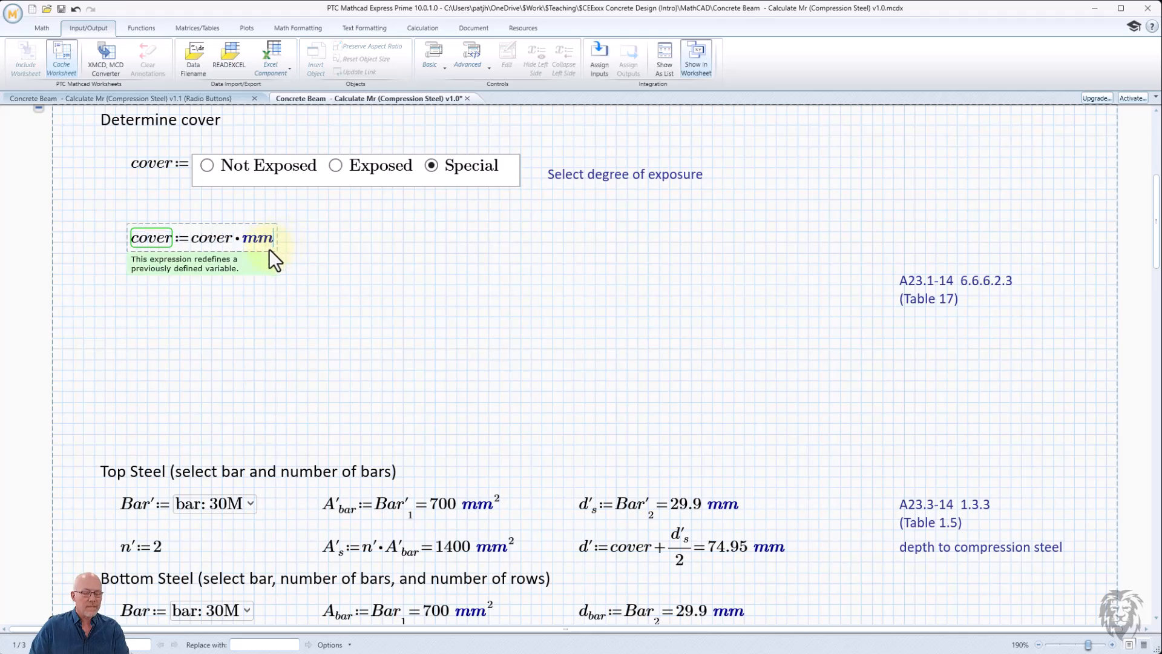
pyautogui.write('=0.06 m')
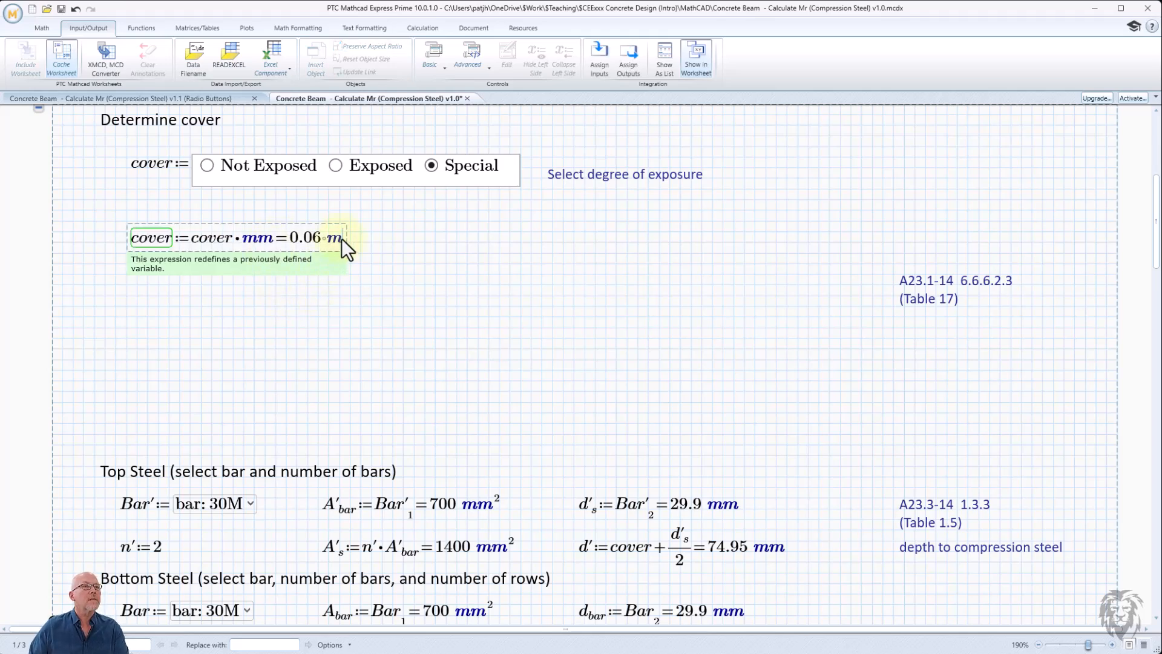
pyautogui.click(414, 253)
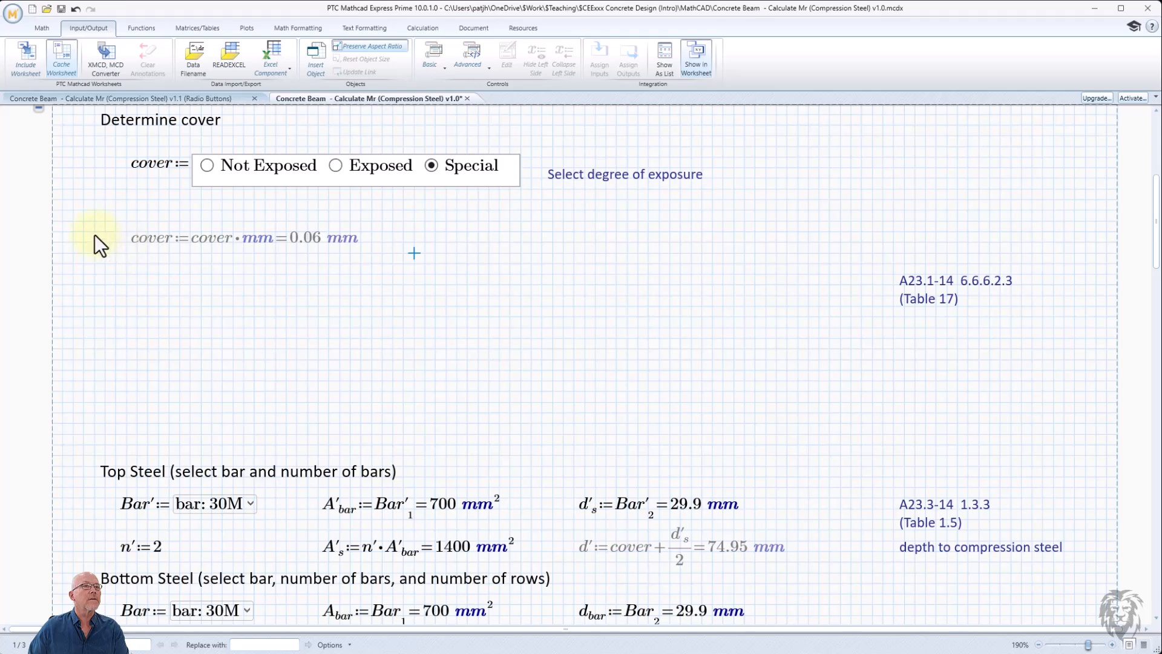
pyautogui.moveTo(105, 224); pyautogui.dragTo(182, 227)
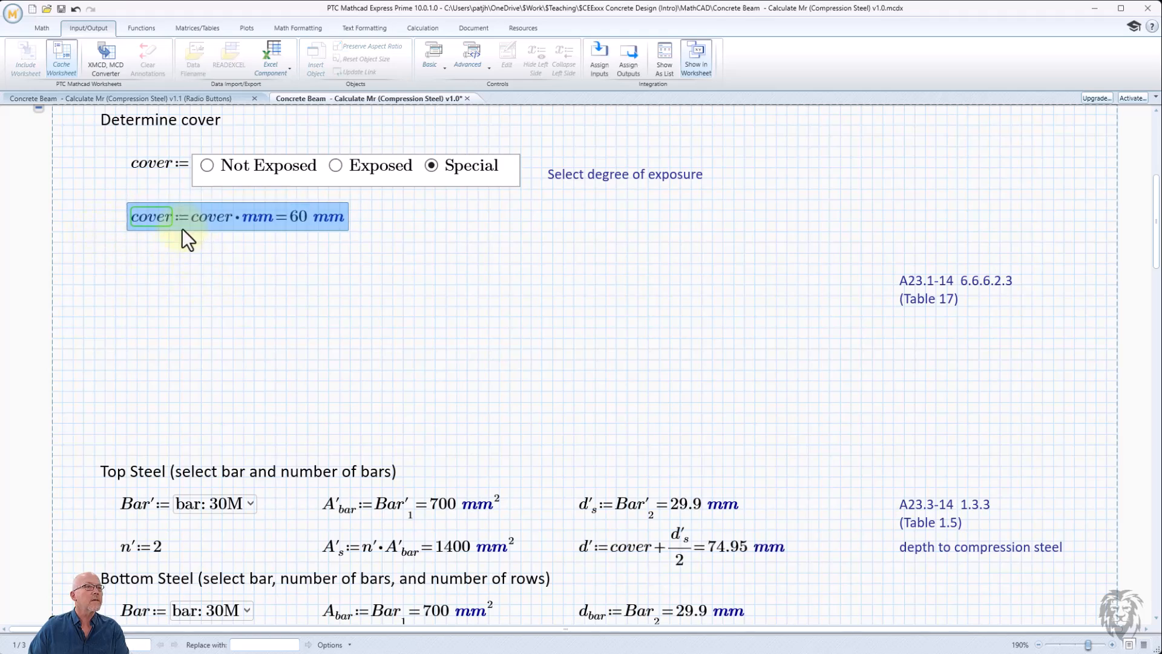
# - Check the cover result by choosing Exposed and then Not Exposed
pyautogui.click(203, 263)
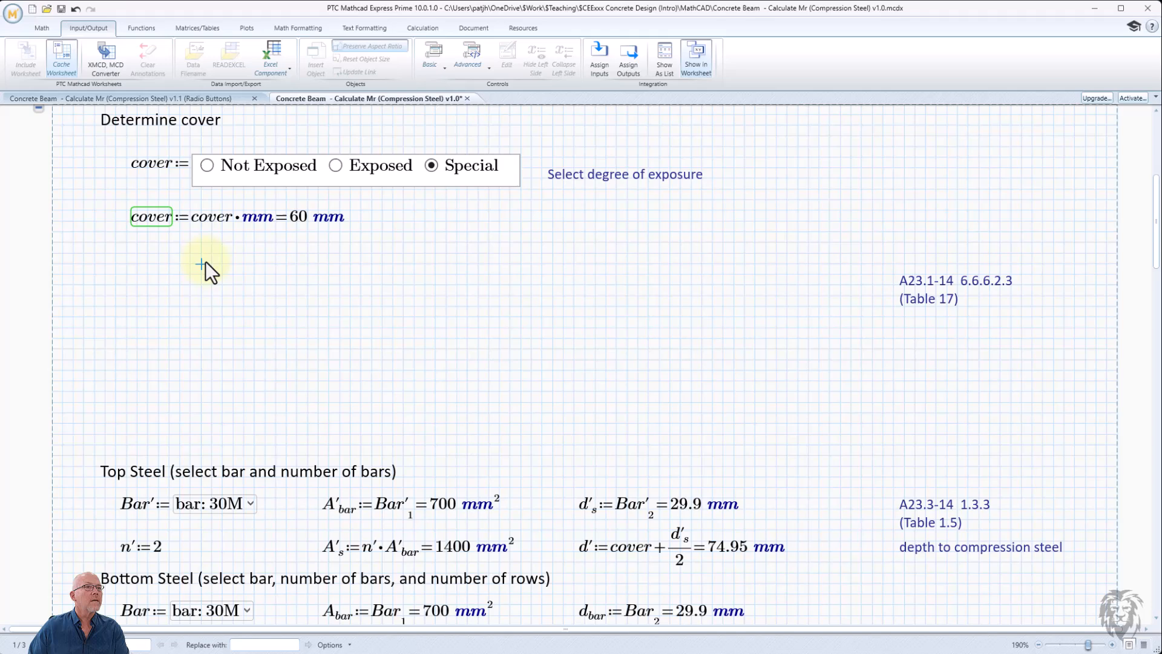
pyautogui.click(334, 166)
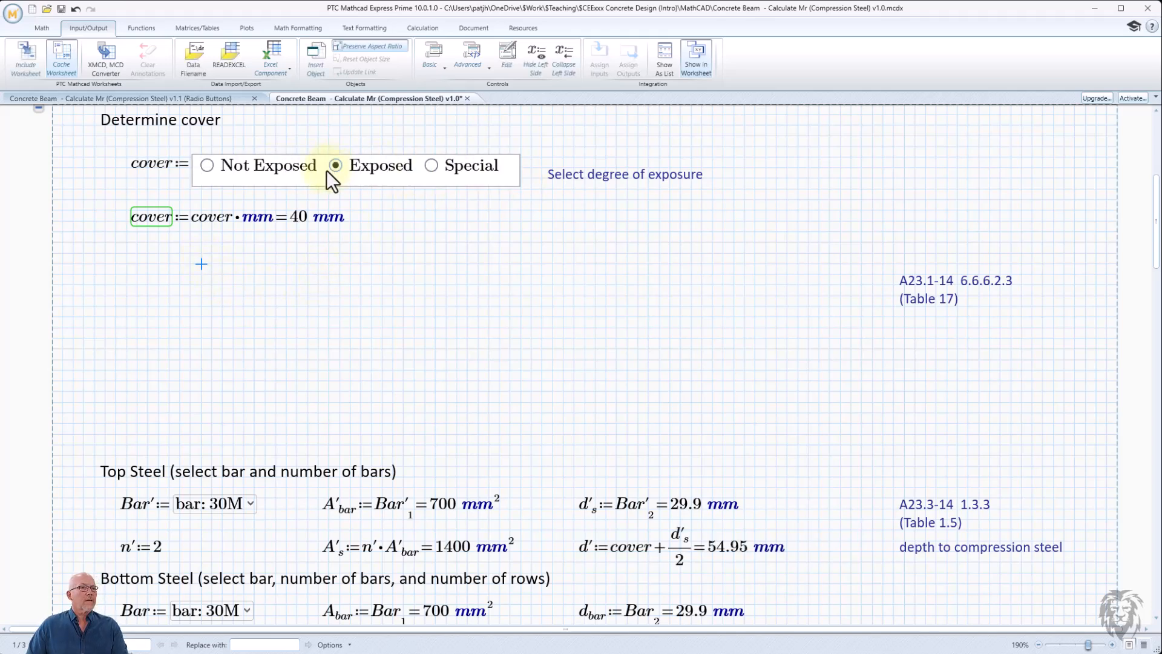
pyautogui.click(206, 166)
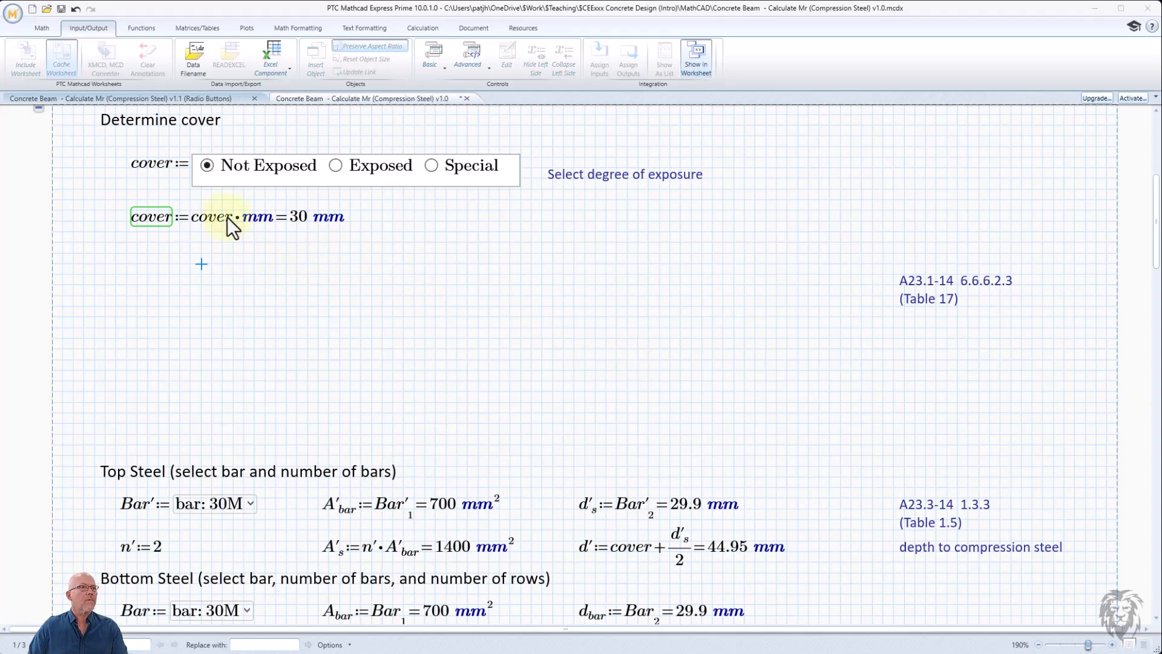
pyautogui.click(362, 210)
pyautogui.moveTo(362, 210); pyautogui.dragTo(288, 255)
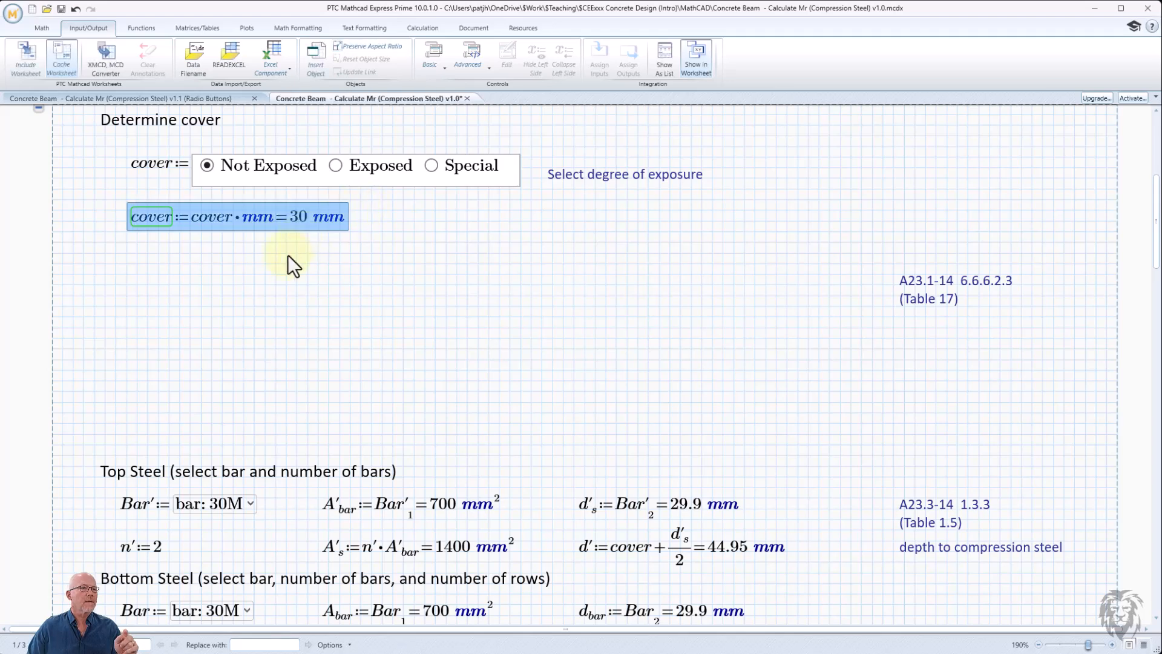
pyautogui.click(265, 258)
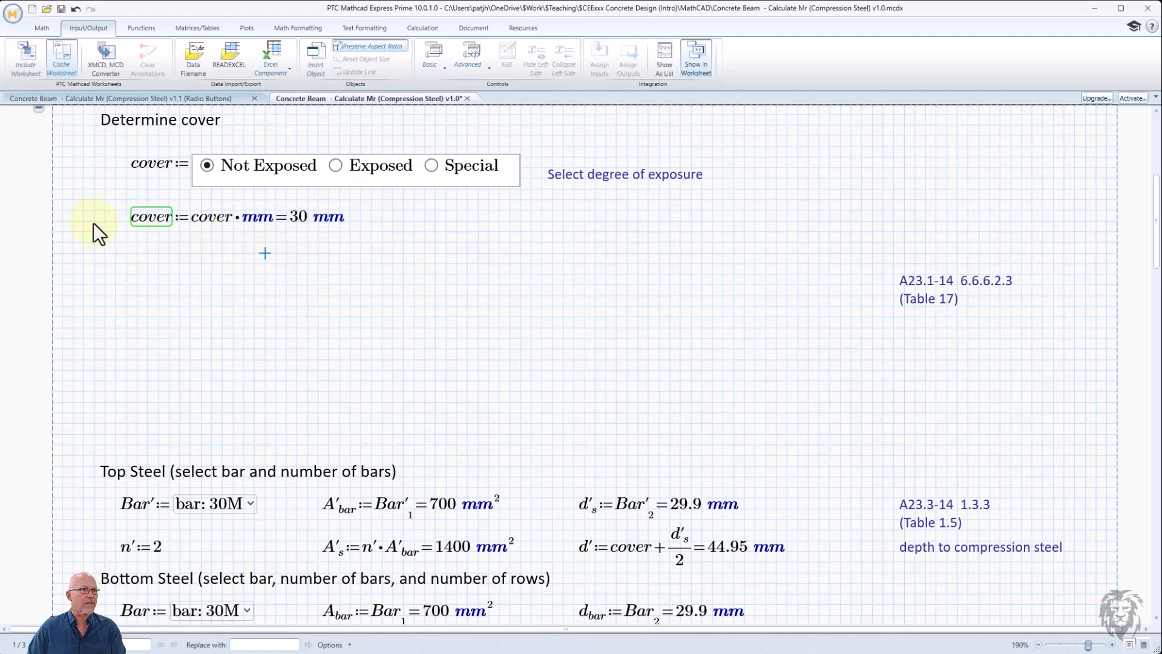
# - Below it, define cover := max(cover, 1.5·a_max) and evaluate it in mm
pyautogui.moveTo(93, 223); pyautogui.dragTo(161, 235)
pyautogui.click(155, 253)
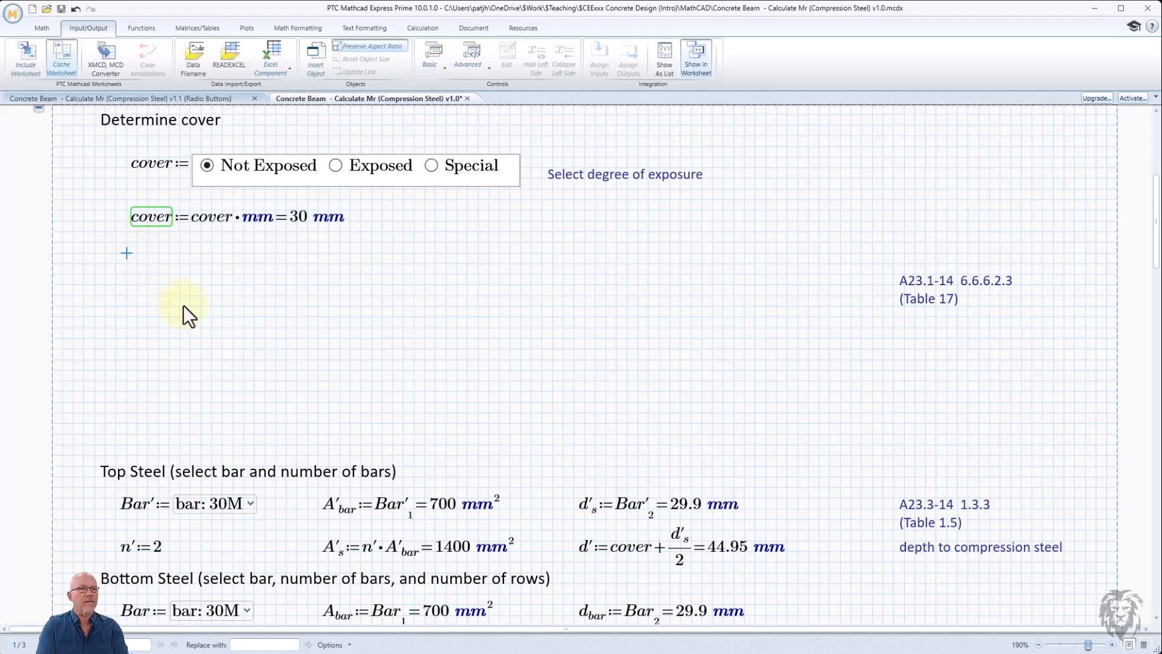
pyautogui.write('cover')
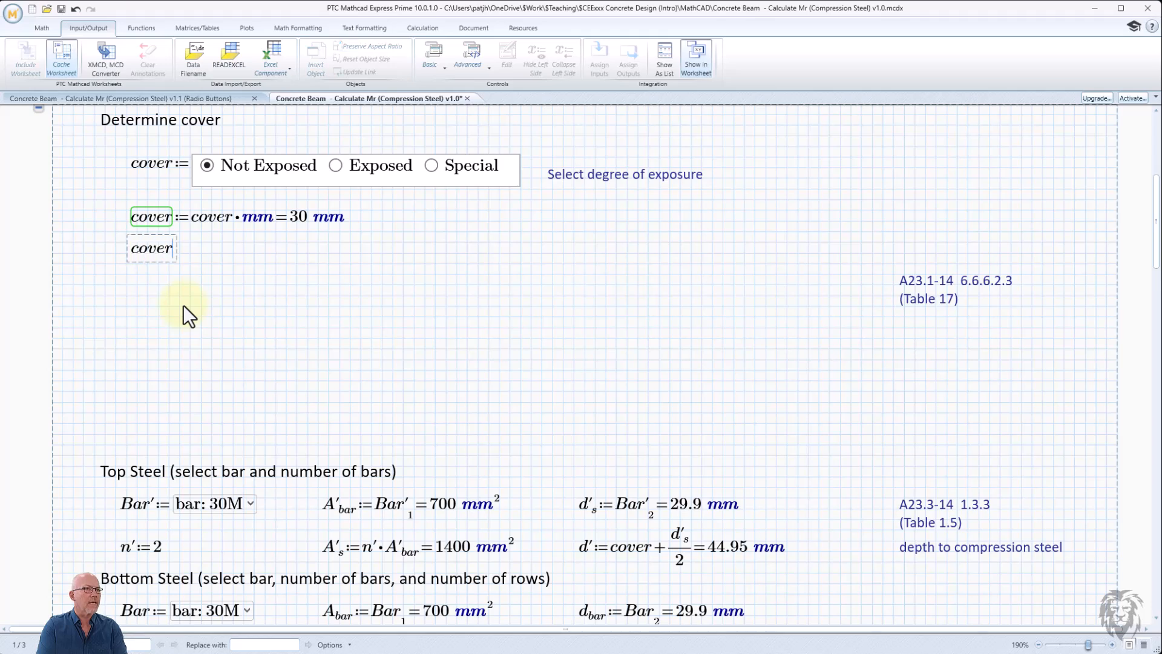
pyautogui.write(':max')
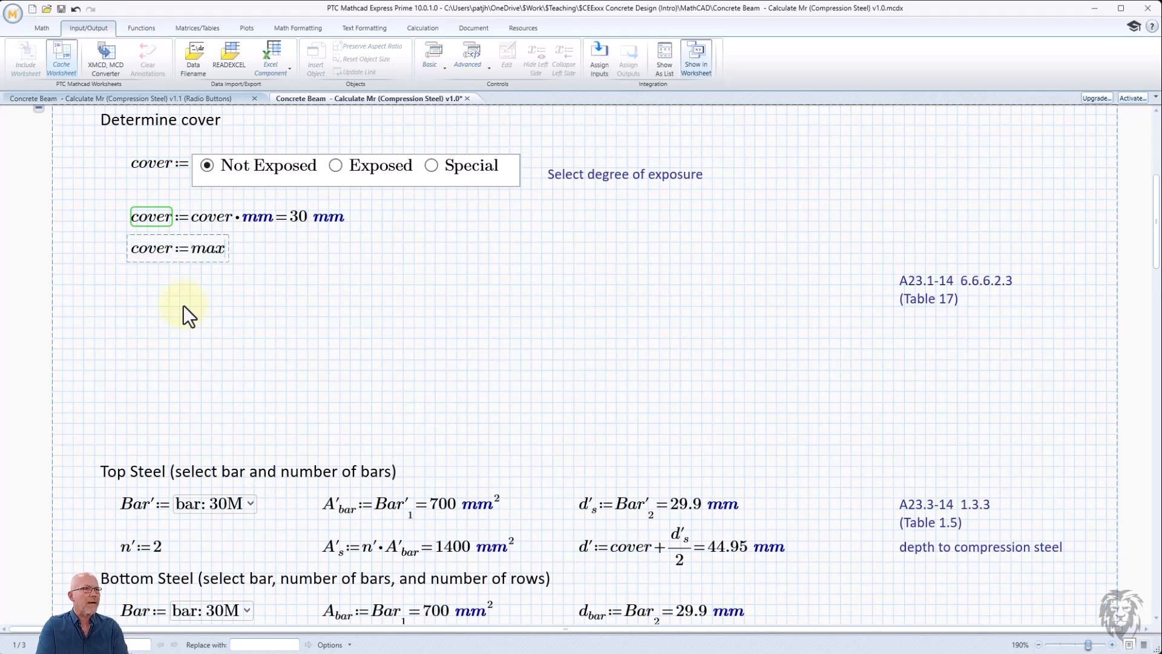
pyautogui.write('(')
pyautogui.write('cover,')
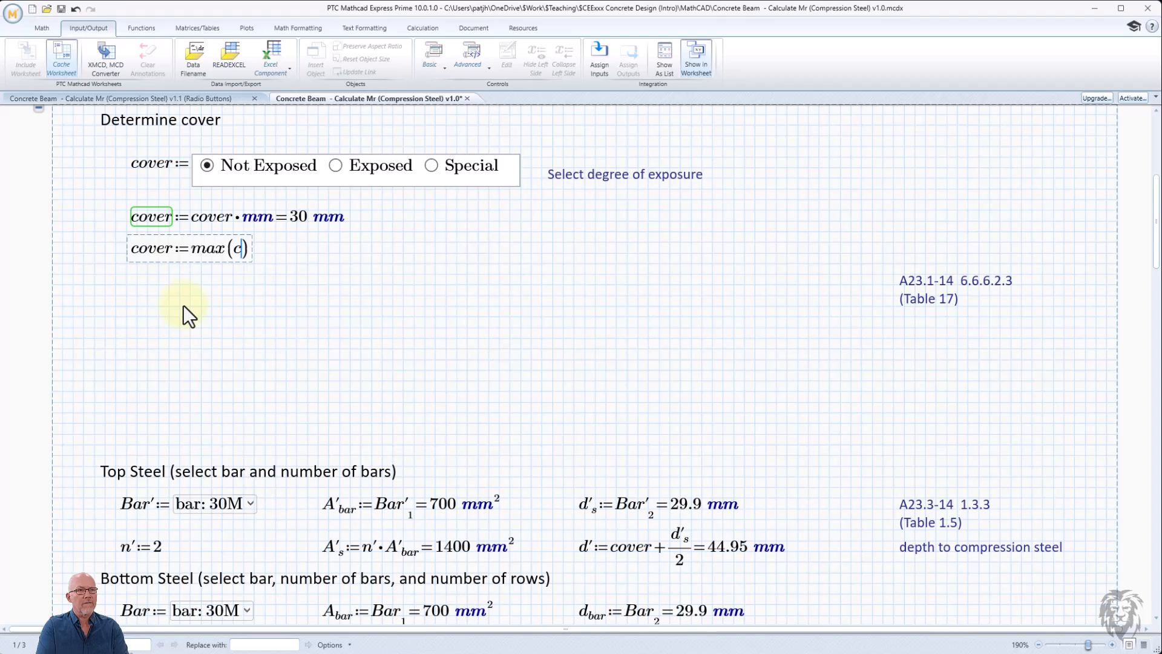
pyautogui.write('1.5*')
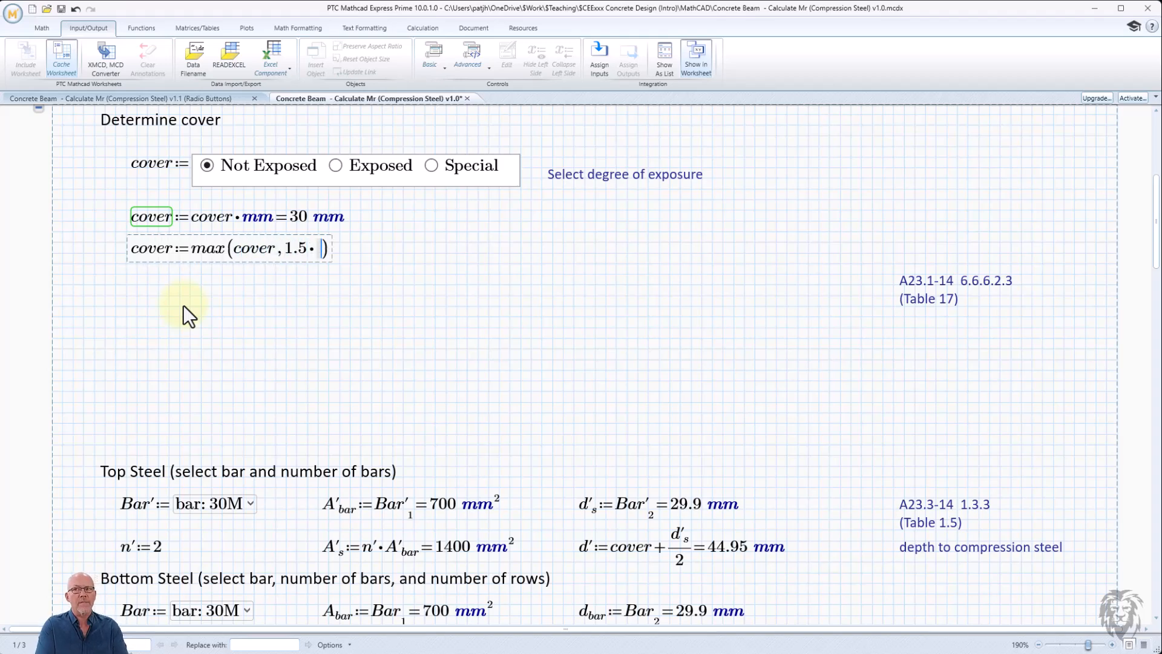
pyautogui.write('a')
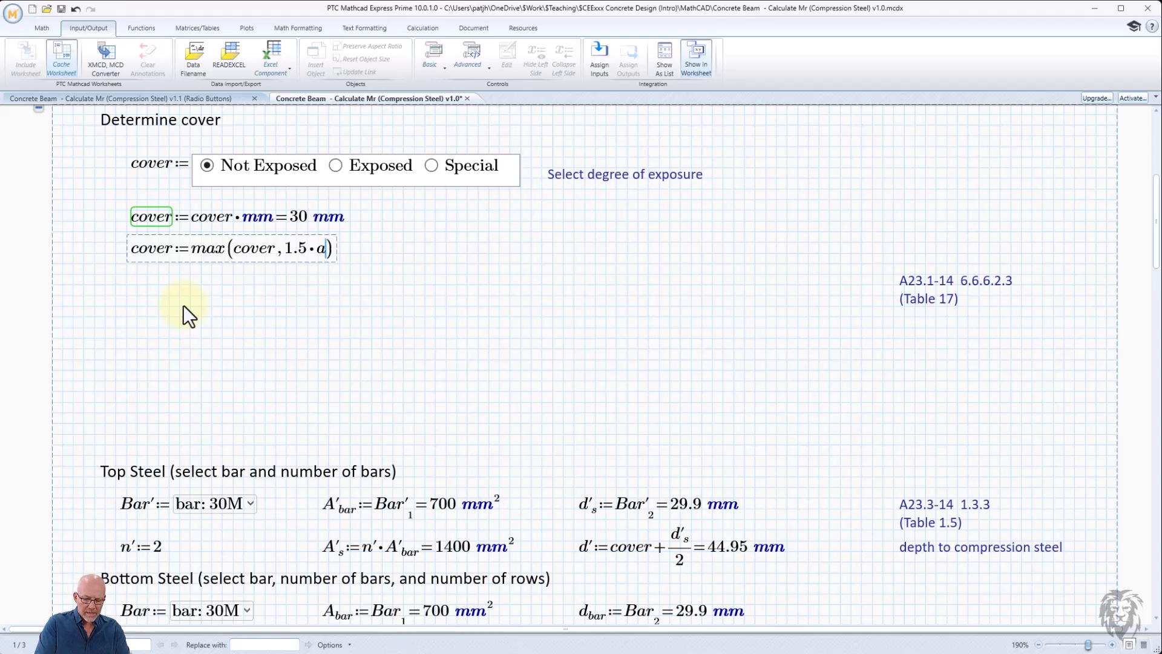
pyautogui.hotkey('ctrl', '-')
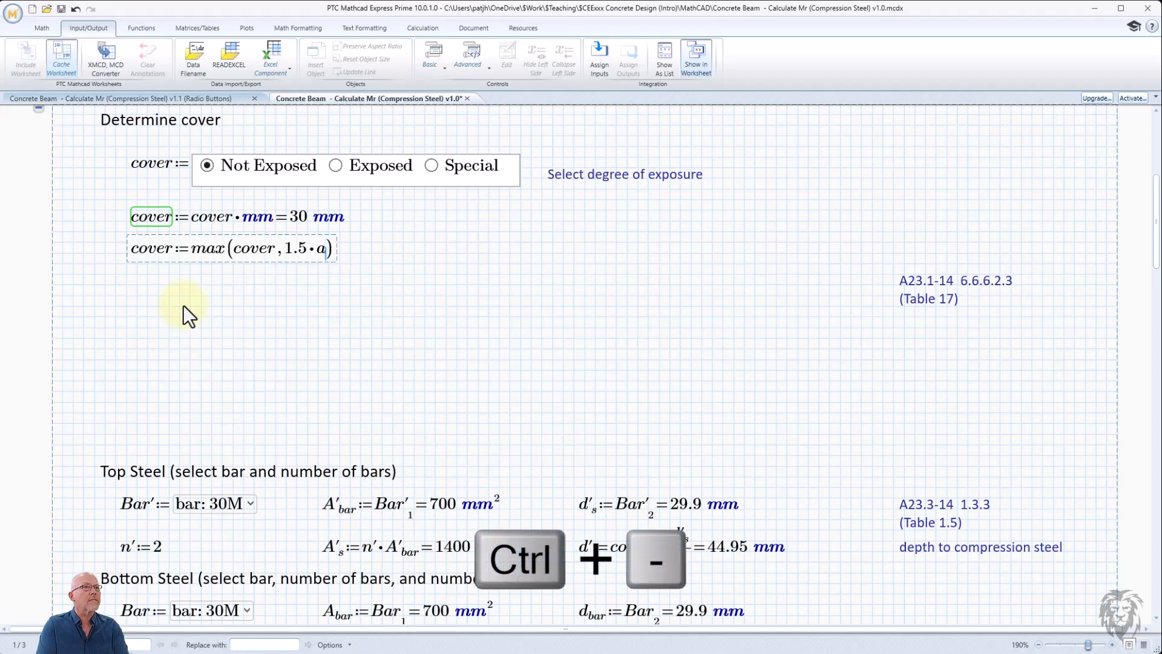
pyautogui.write('max')
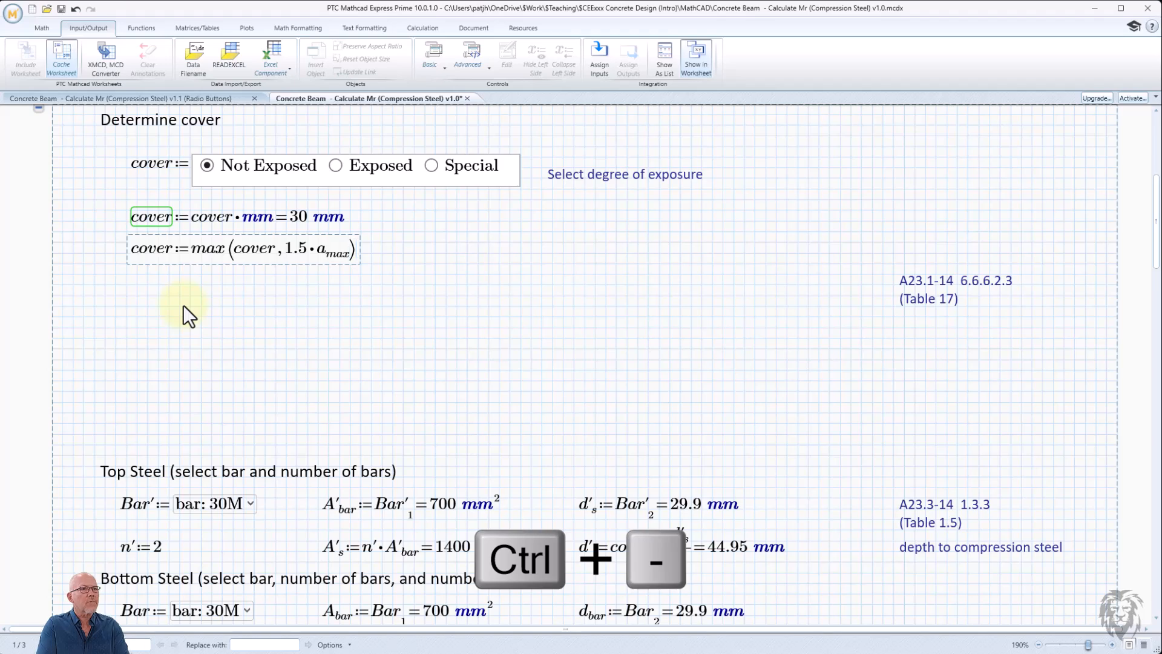
pyautogui.write('=0.03·')
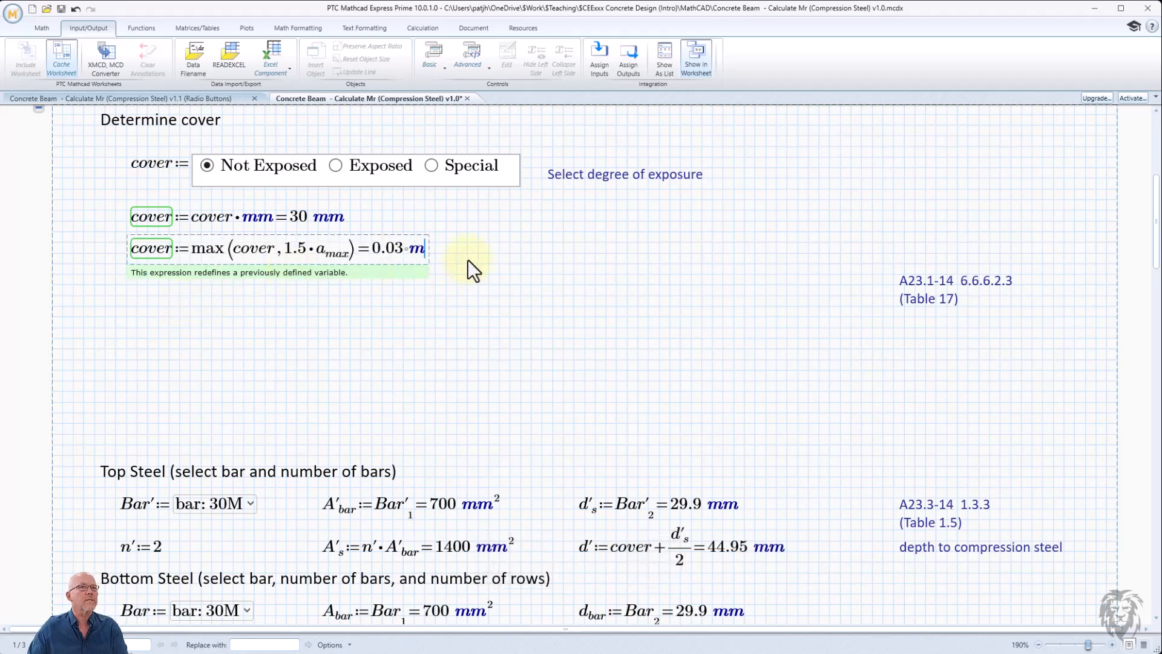
pyautogui.write('m')
pyautogui.click(520, 285)
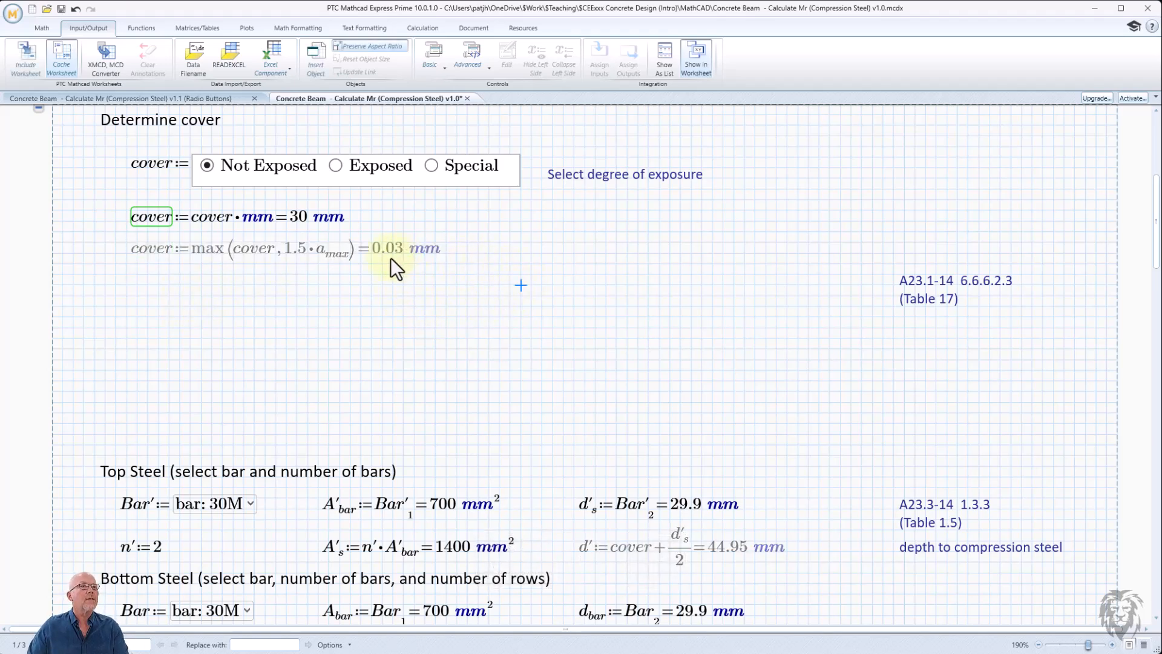
# - Change the maximum aggregate size a_max in the Material section to 25 mm
pyautogui.scroll(2, 412, 295)
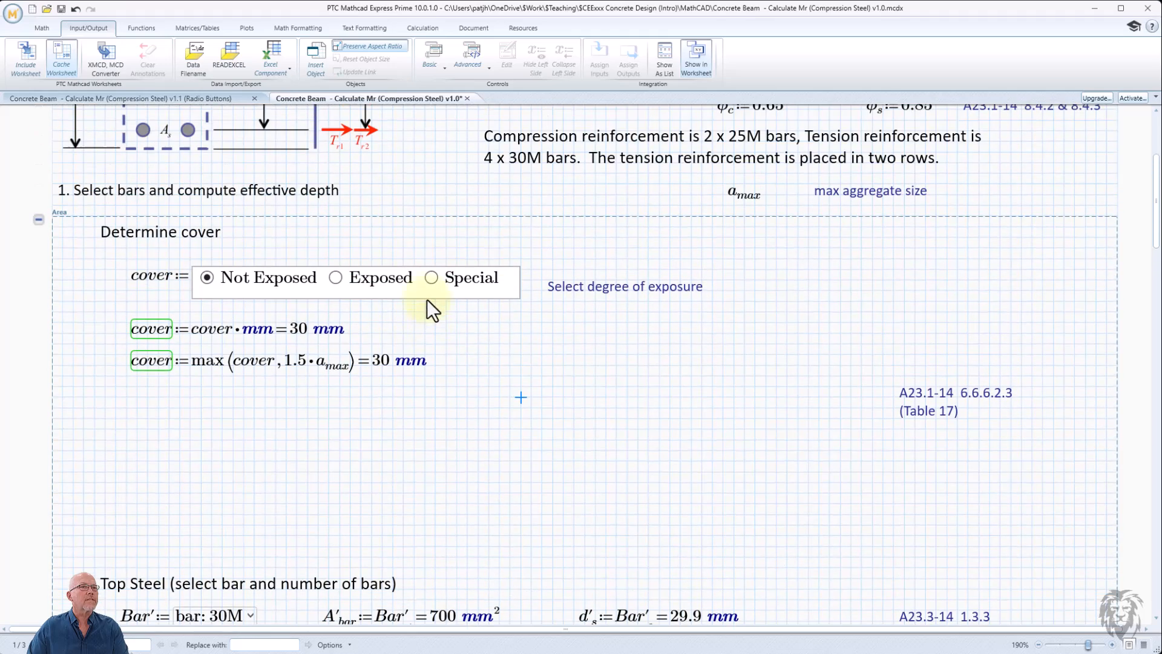
pyautogui.scroll(3, 427, 299)
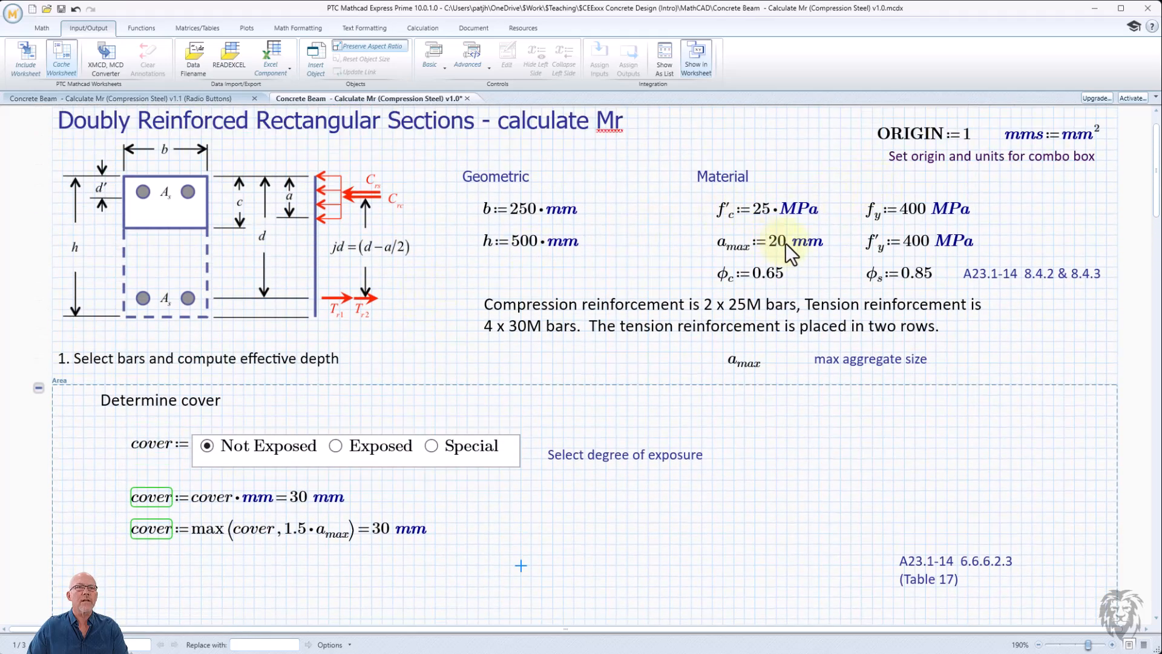
pyautogui.click(785, 243)
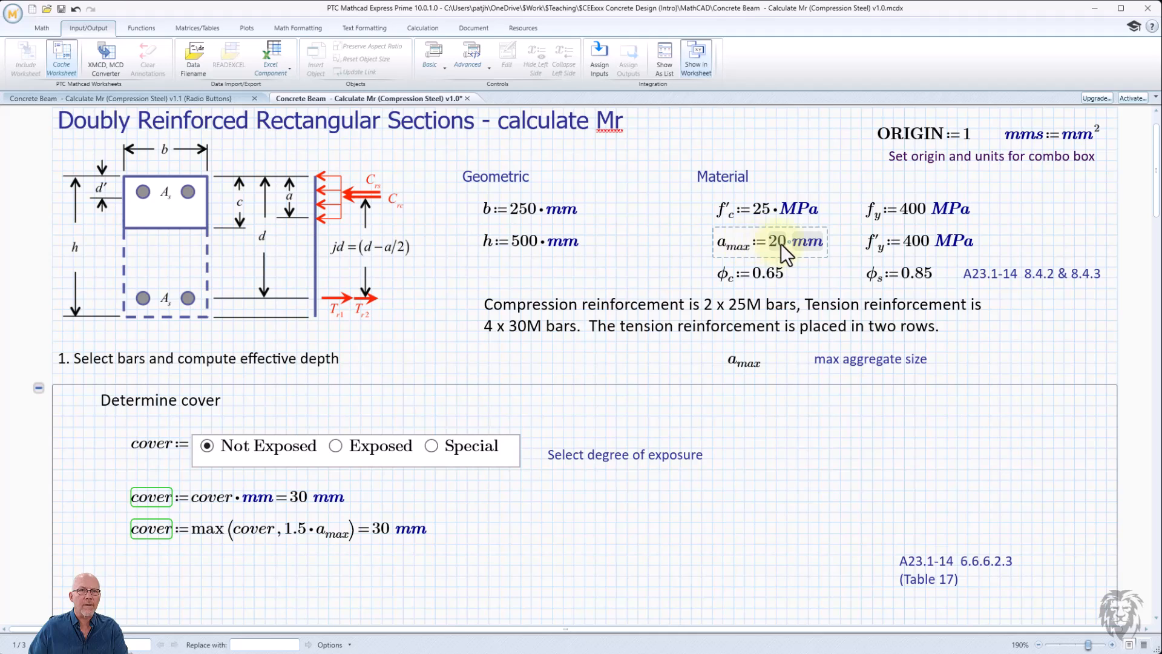
pyautogui.write('5')
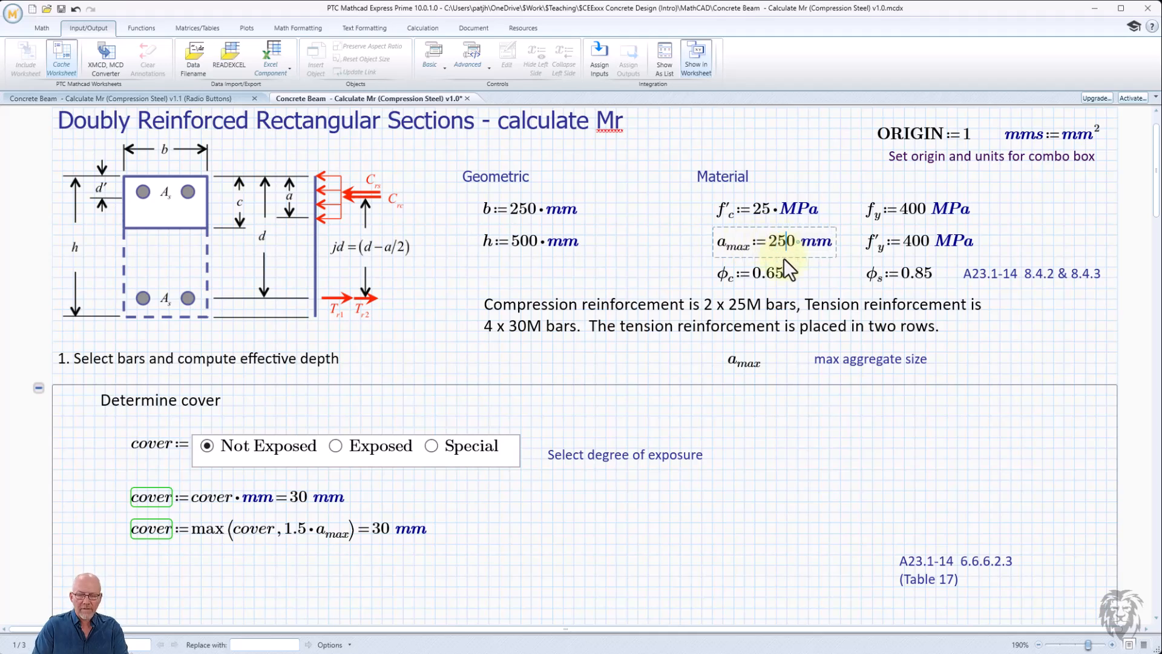
pyautogui.press('Delete')
pyautogui.click(828, 435)
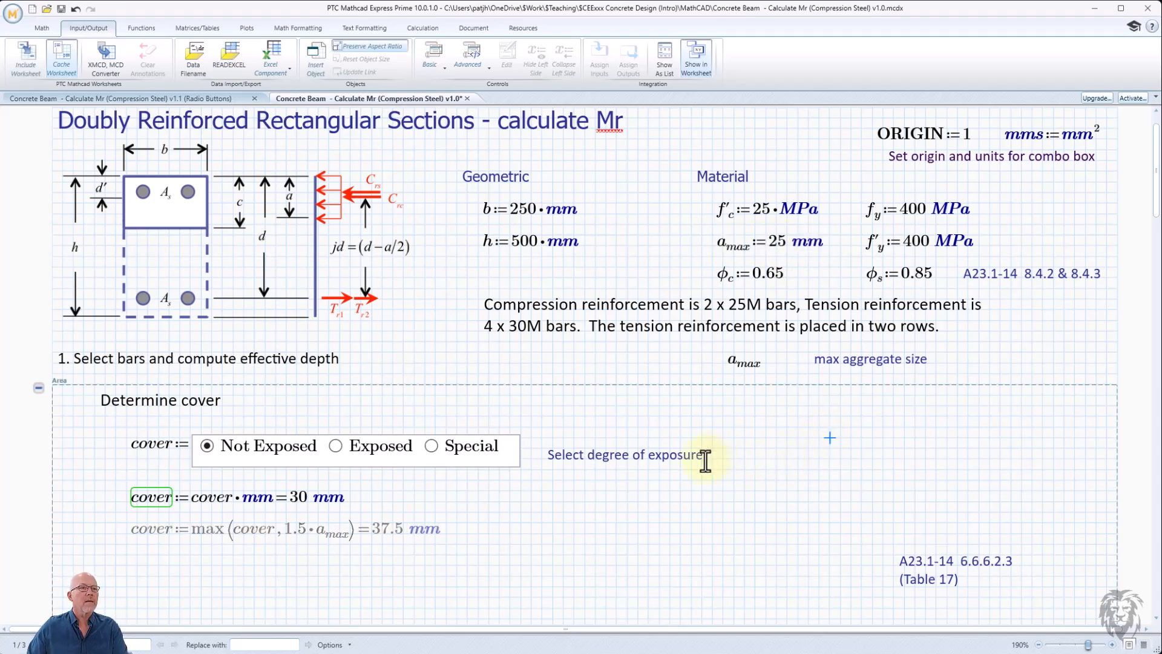
# - Verify the cover results by switching the exposure to Exposed and back to Not Exposed
pyautogui.scroll(-3, 665, 464)
pyautogui.click(335, 278)
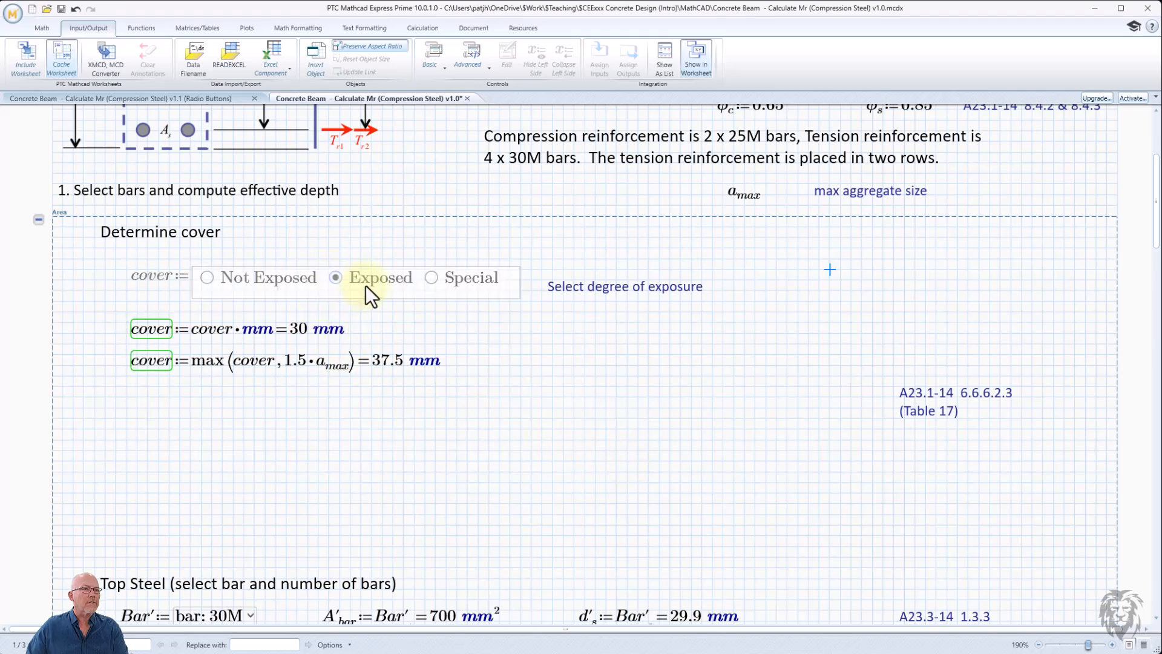
pyautogui.click(207, 278)
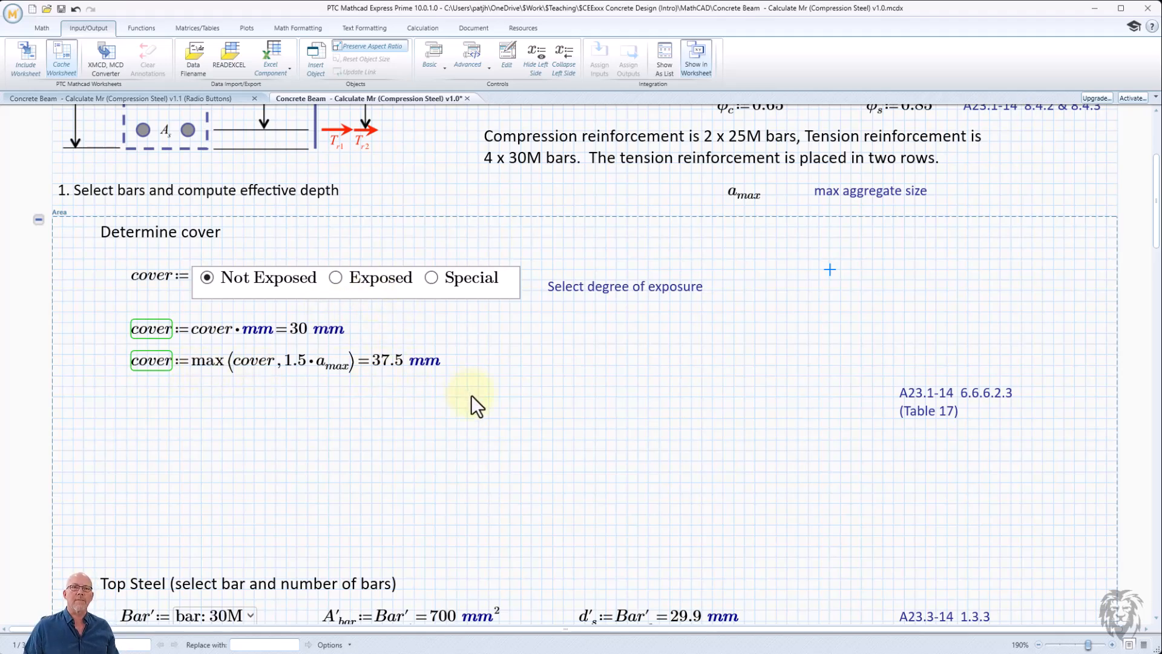
# - Move the A23.1-14 6.6.6.2.3 (Table 17) reference note up level with the cover control
pyautogui.moveTo(981, 485); pyautogui.dragTo(980, 485)
pyautogui.scroll(-3, 980, 485)
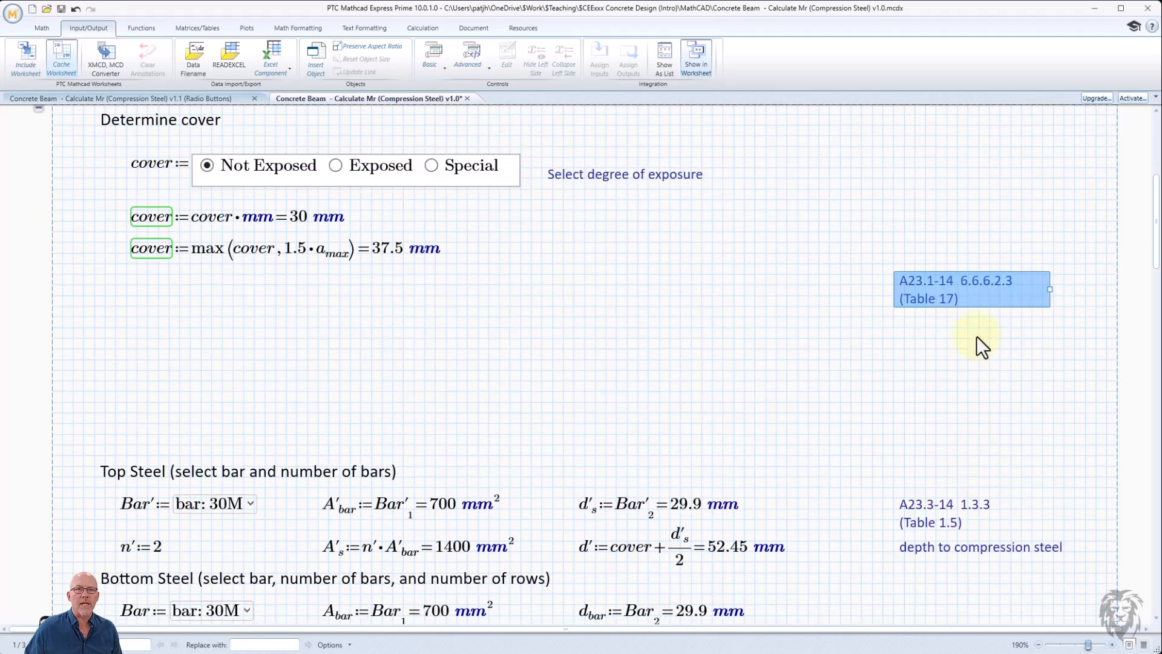
pyautogui.moveTo(936, 256); pyautogui.dragTo(936, 165)
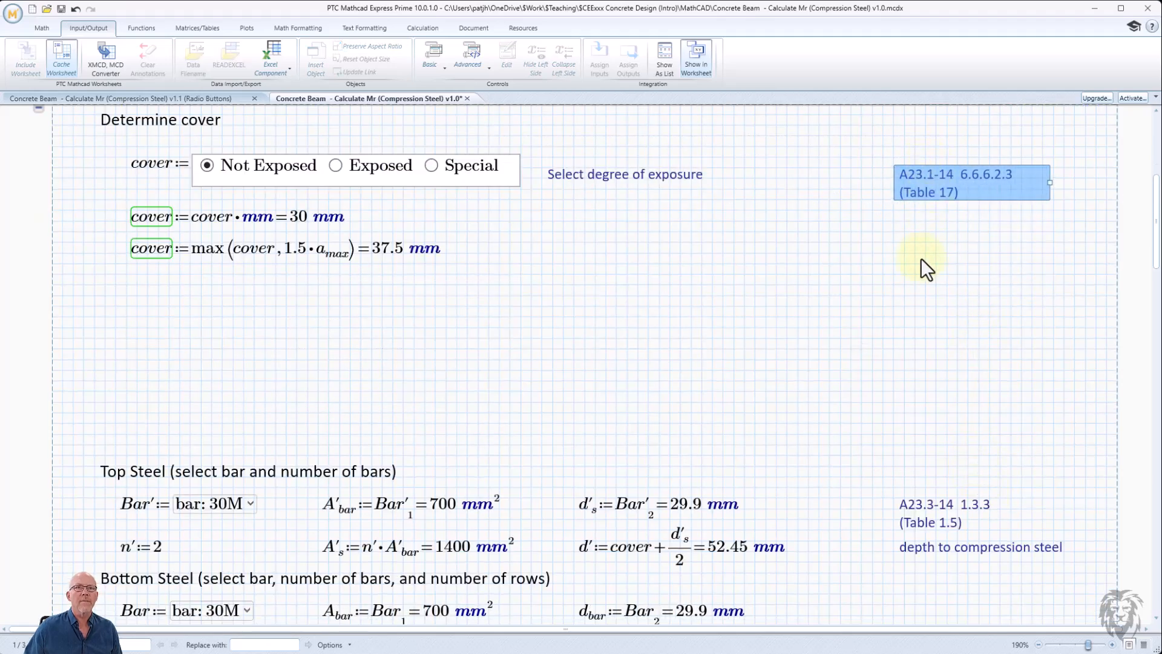
pyautogui.click(917, 264)
pyautogui.scroll(-2, 426, 291)
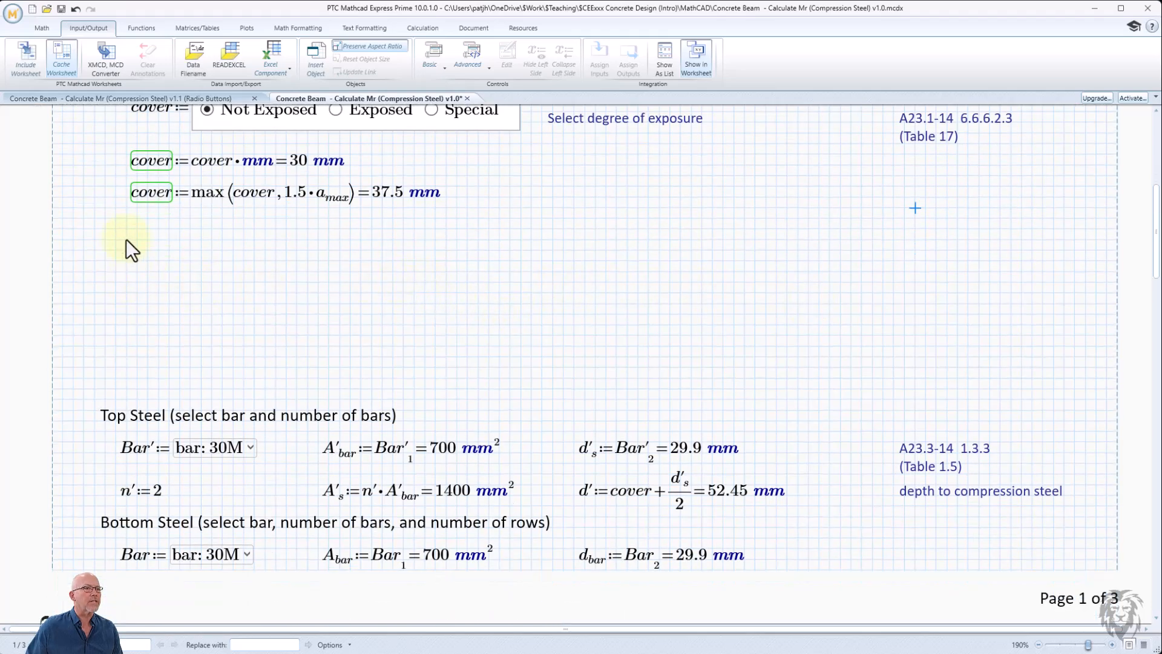
# - Select the two cover definitions beneath the exposure control to check their placement, then deselect them
pyautogui.scroll(4, 336, 134)
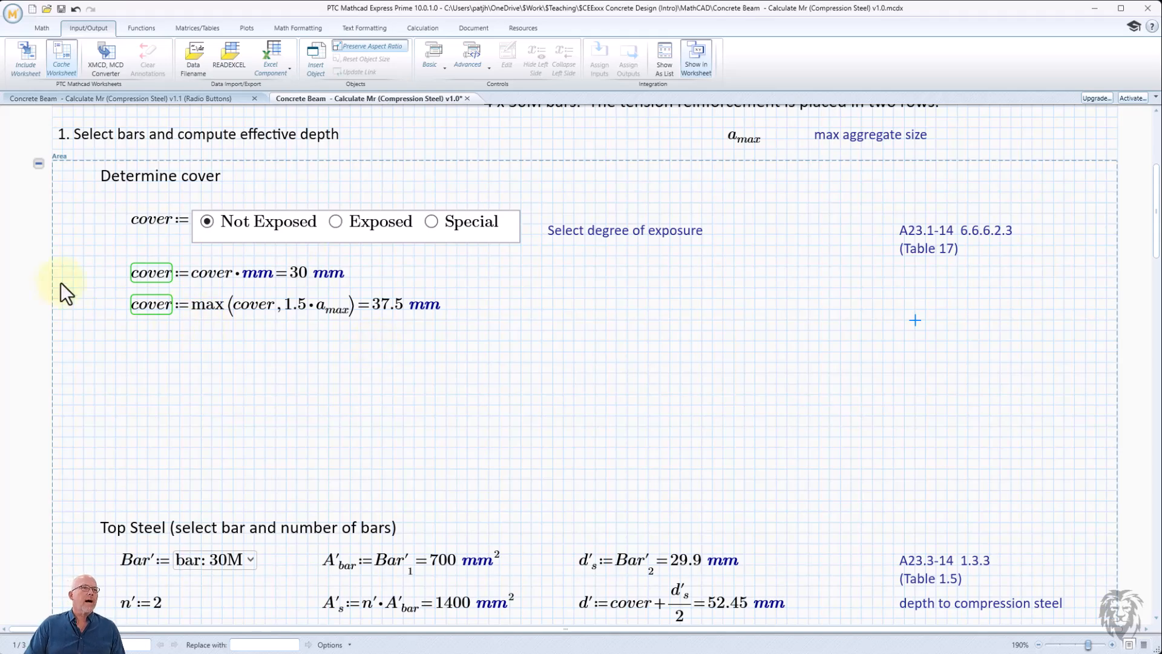
pyautogui.moveTo(96, 262); pyautogui.dragTo(347, 382)
pyautogui.scroll(-1, 346, 383)
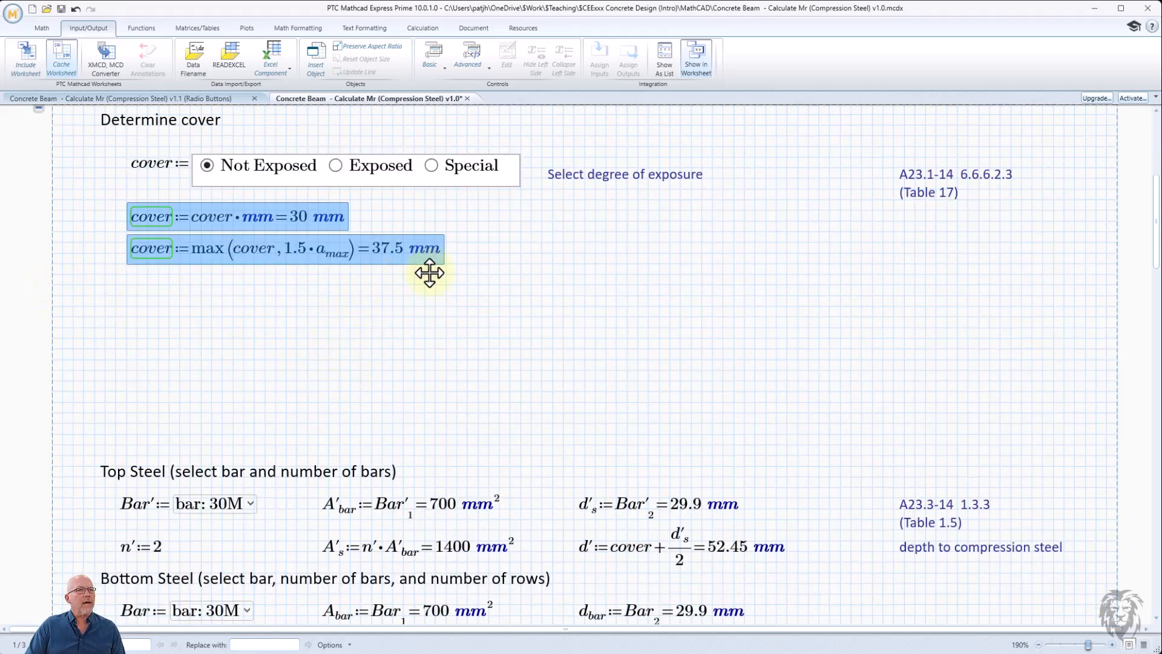
pyautogui.scroll(2, 433, 304)
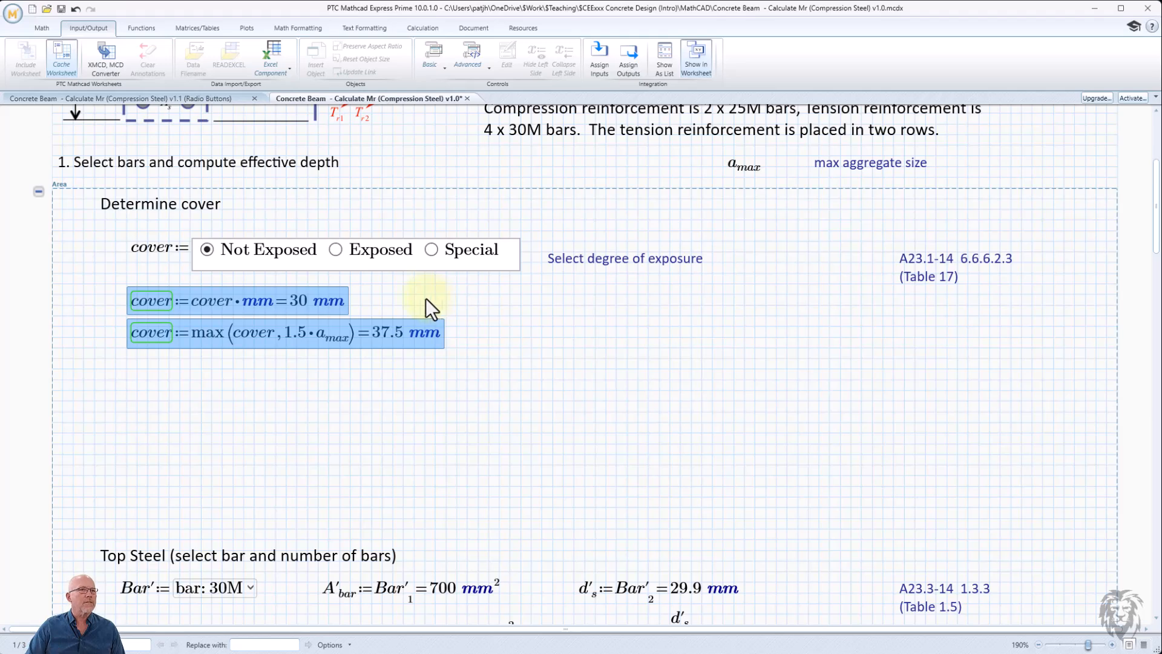
pyautogui.click(520, 306)
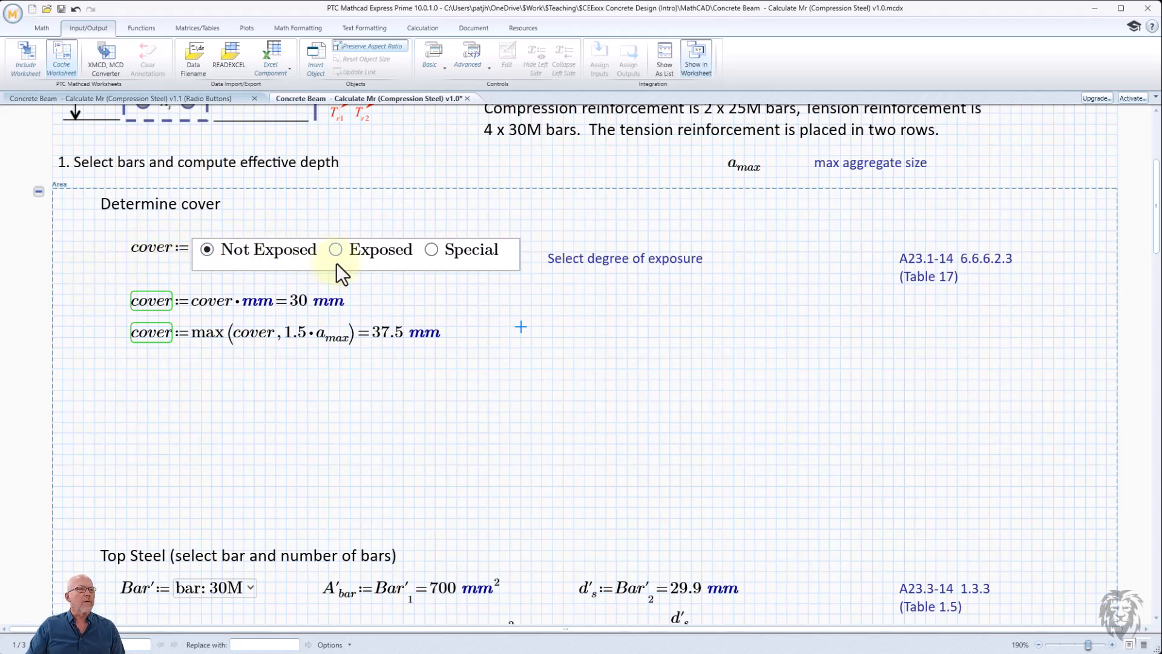
pyautogui.moveTo(97, 288); pyautogui.dragTo(225, 368)
pyautogui.scroll(-3, 124, 352)
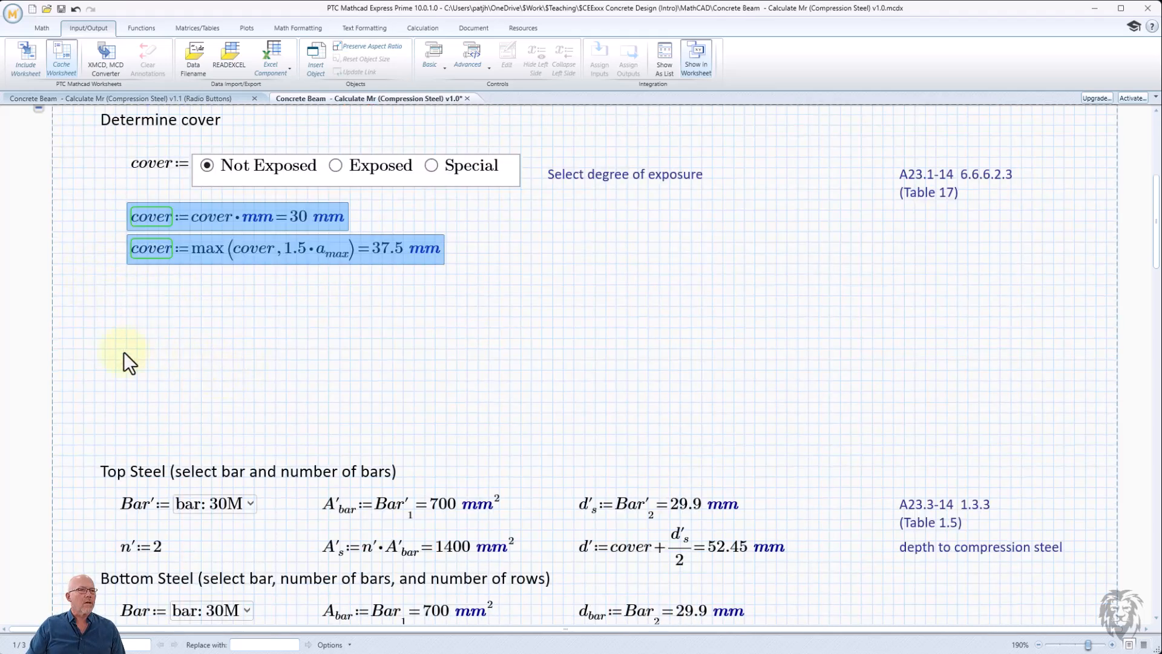
pyautogui.click(155, 346)
pyautogui.scroll(5, 171, 300)
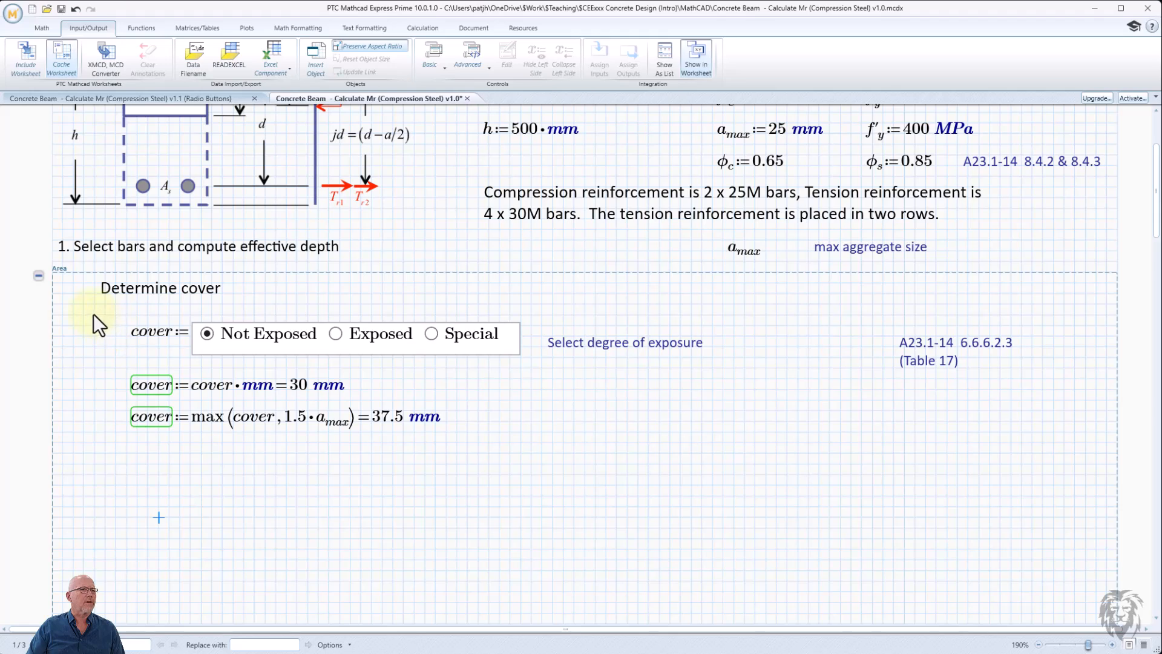
# - Select the cover radio button control and review it alongside the worksheet header, then deselect it
pyautogui.moveTo(94, 314); pyautogui.dragTo(219, 358)
pyautogui.scroll(-5, 134, 339)
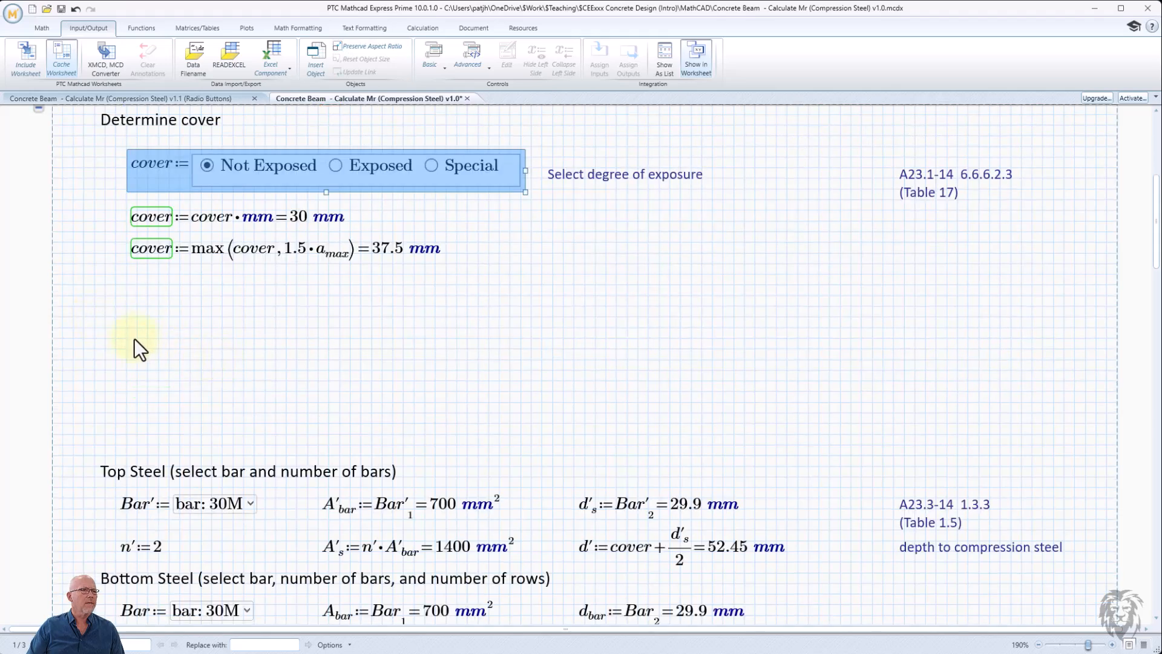
pyautogui.scroll(6, 129, 314)
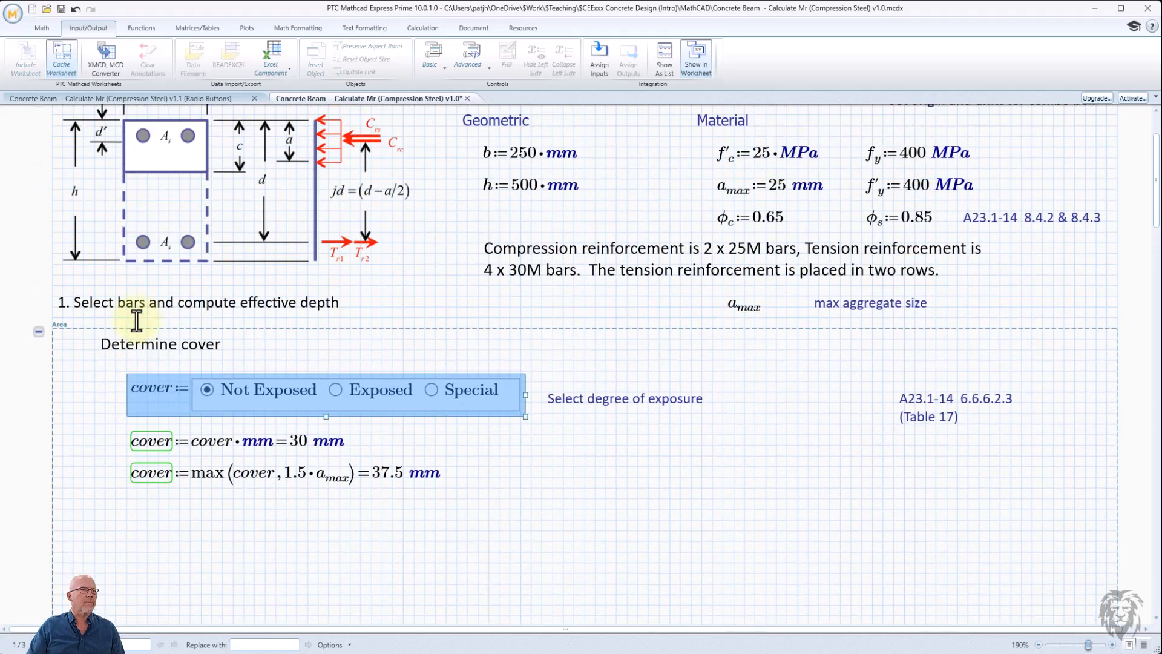
pyautogui.scroll(3, 136, 321)
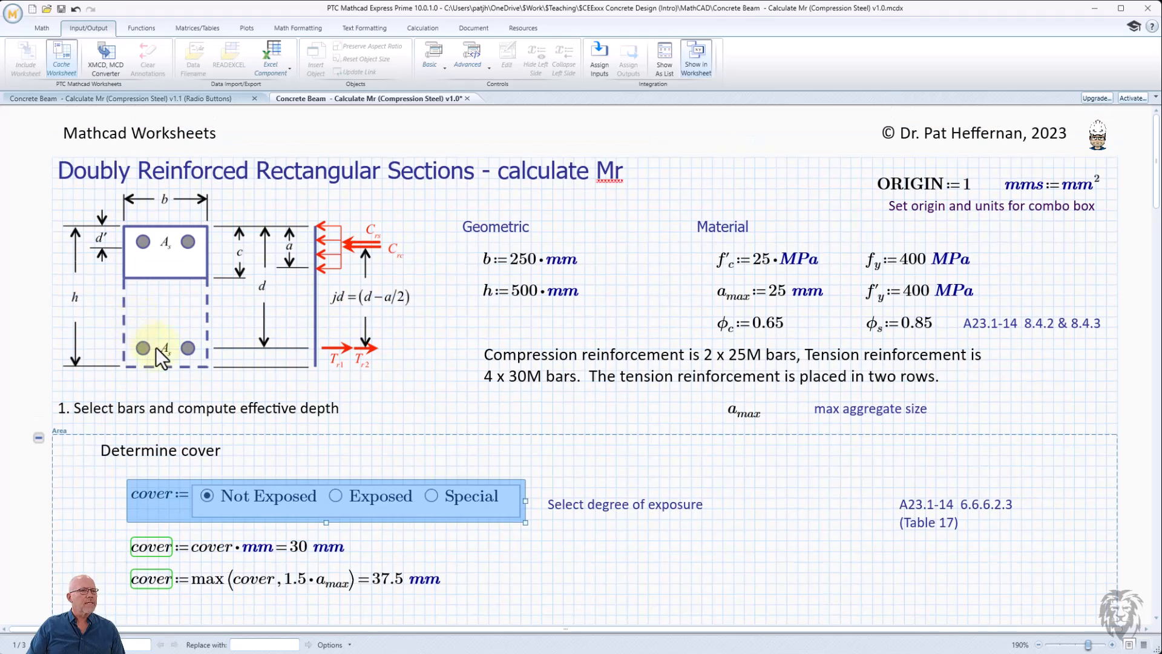
pyautogui.click(280, 459)
pyautogui.click(371, 462)
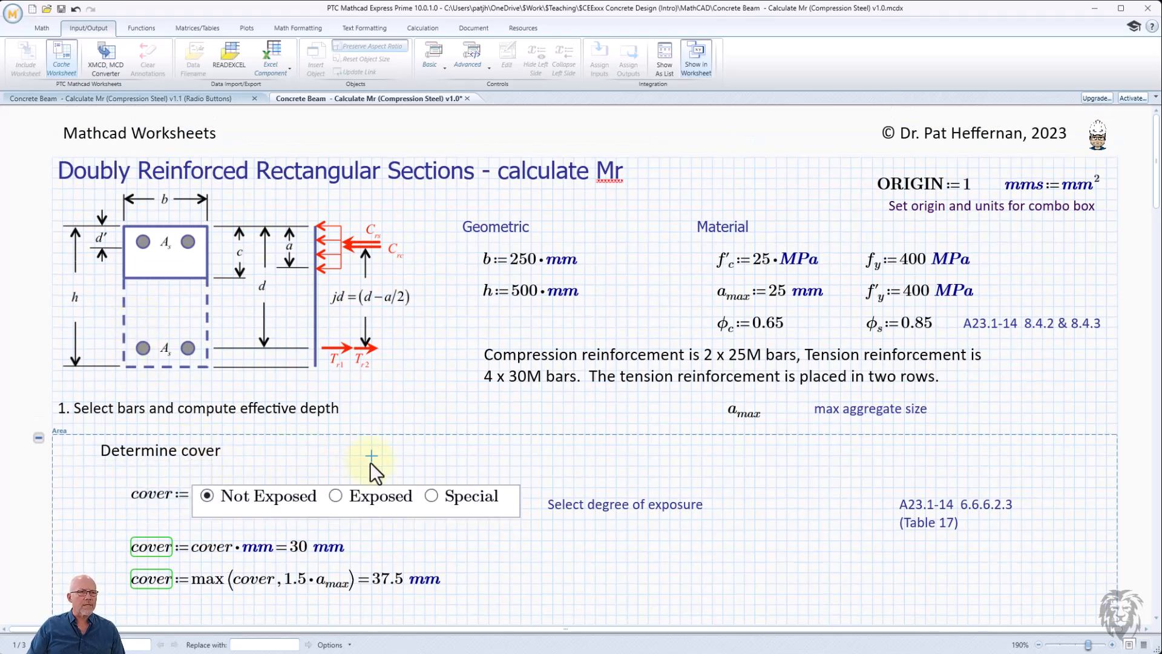